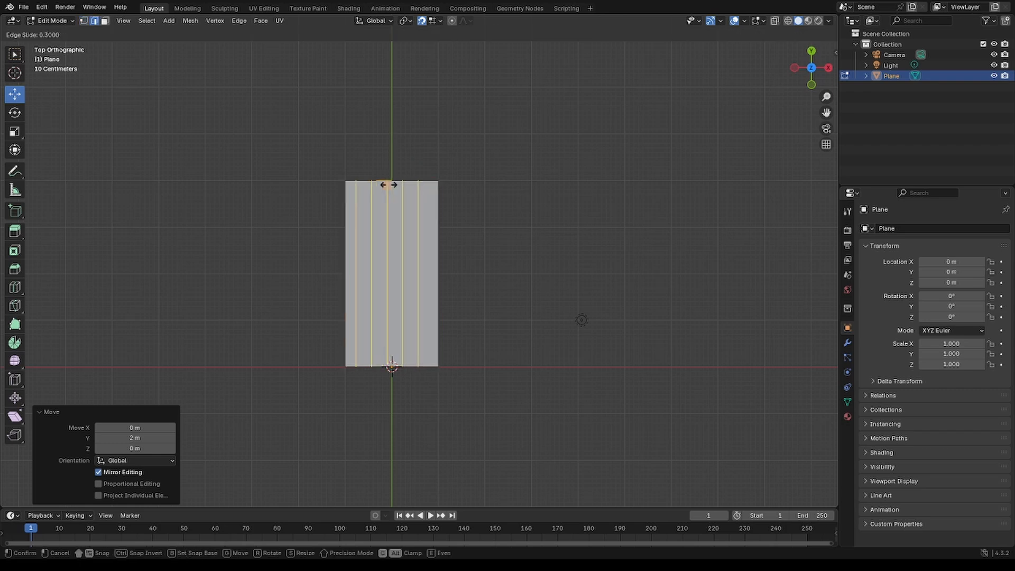
# - Discard the current edge slide and cut five evenly spaced lengthwise edge loops into the plane
pyautogui.rightClick(389, 185)
pyautogui.hotkey('ctrl', 'z')
pyautogui.hotkey('ctrl', 'r')
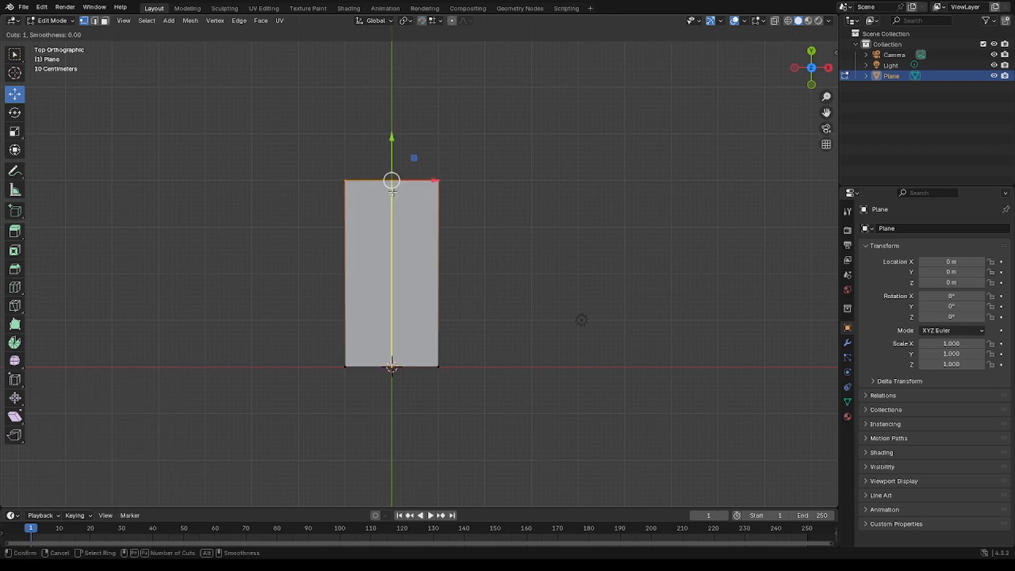
pyautogui.scroll(4, 389, 242)
pyautogui.click(390, 242)
pyautogui.rightClick(390, 242)
# - Cut six evenly spaced crosswise edge loops into the plane without sliding them
pyautogui.scroll(3, 390, 242)
pyautogui.hotkey('ctrl', 'r')
pyautogui.scroll(5, 390, 242)
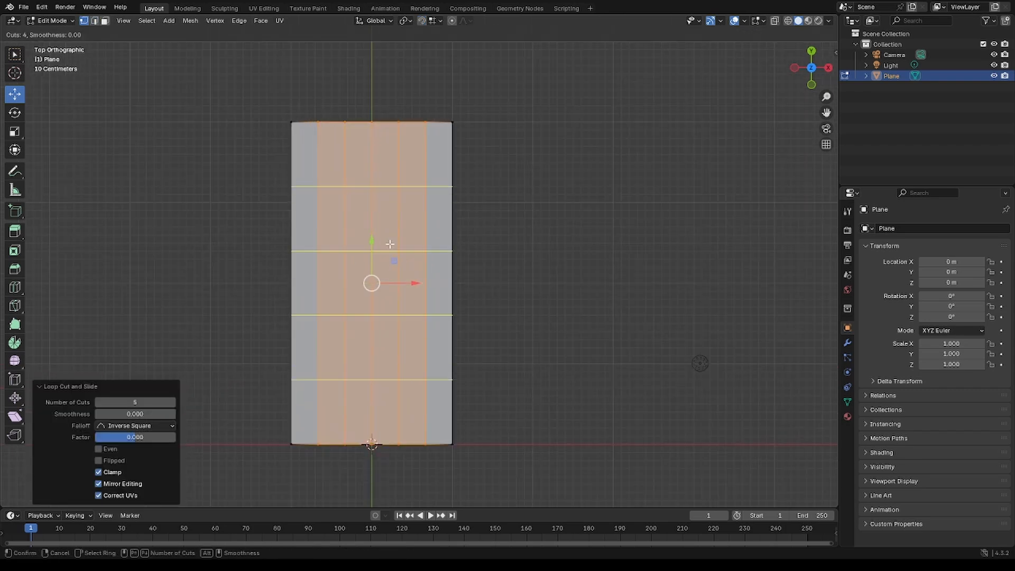
pyautogui.click(390, 244)
pyautogui.rightClick(390, 244)
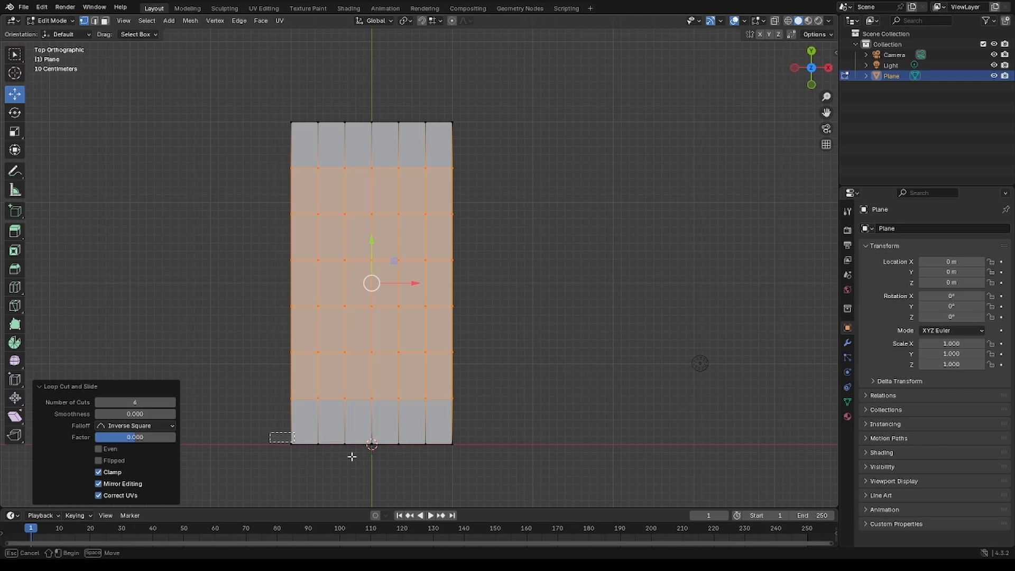
# - Scale the plane's base row of vertices to 0.215 along X with smooth proportional editing at size 1.464
pyautogui.moveTo(352, 457); pyautogui.dragTo(460, 453)
pyautogui.press('s')
pyautogui.press('x')
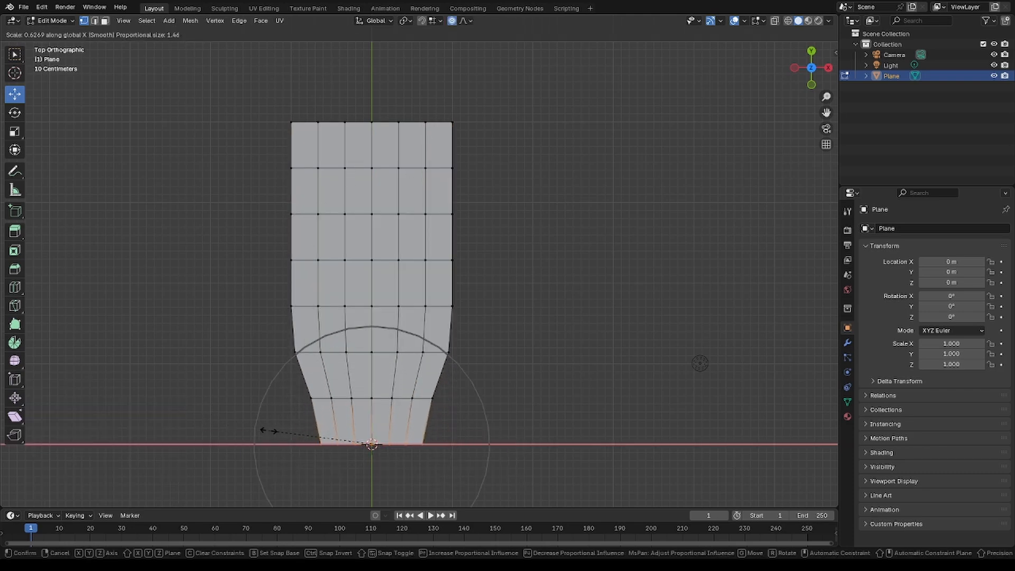
pyautogui.scroll(-2, 296, 433)
pyautogui.click(324, 439)
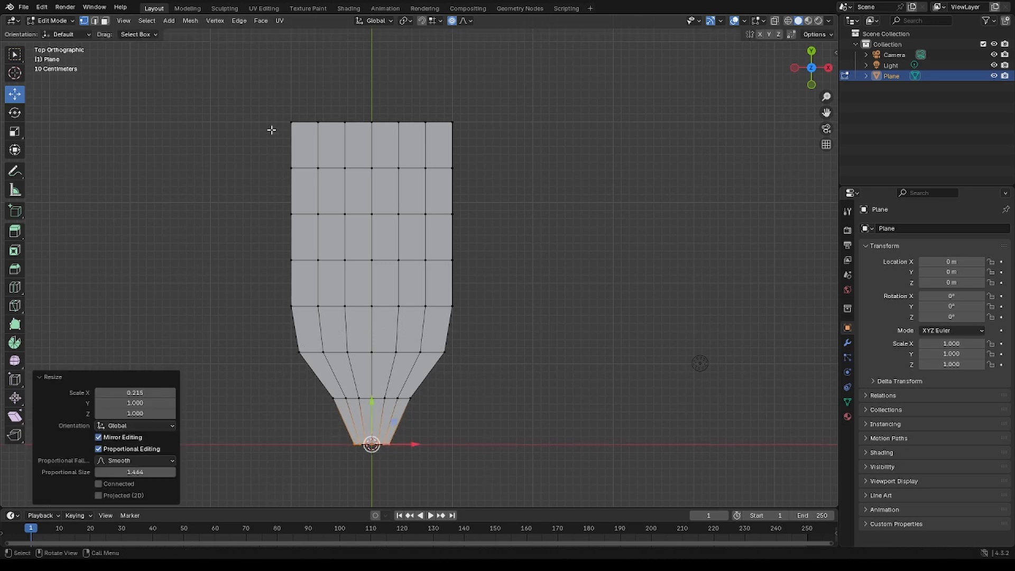
# - Scale the plane's tip row of vertices to 0.107 along X with smooth proportional editing at size 0.826
pyautogui.moveTo(247, 99); pyautogui.dragTo(541, 161)
pyautogui.press('s')
pyautogui.press('x')
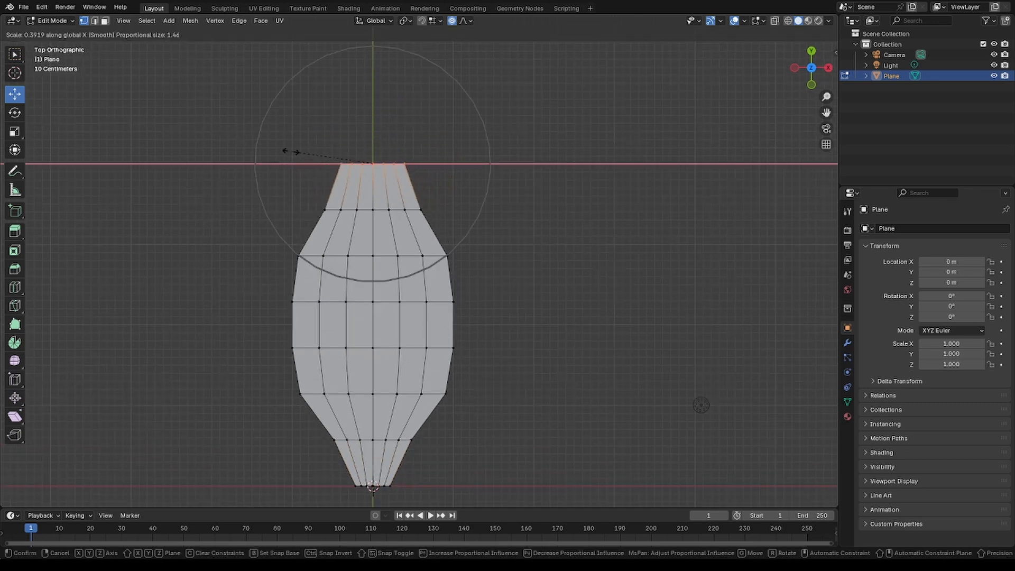
pyautogui.scroll(6, 301, 152)
pyautogui.click(353, 153)
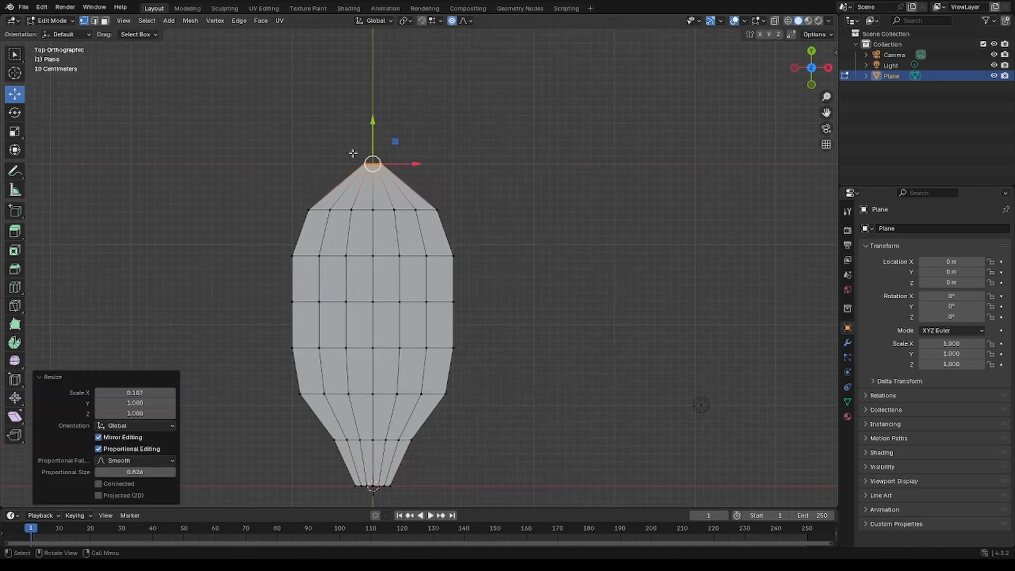
# - Narrow the second and third rows from the tip along X, scaling the third to 0.737
pyautogui.keyDown('alt'); pyautogui.click(343, 213); pyautogui.keyUp('alt')
pyautogui.press('s')
pyautogui.press('x')
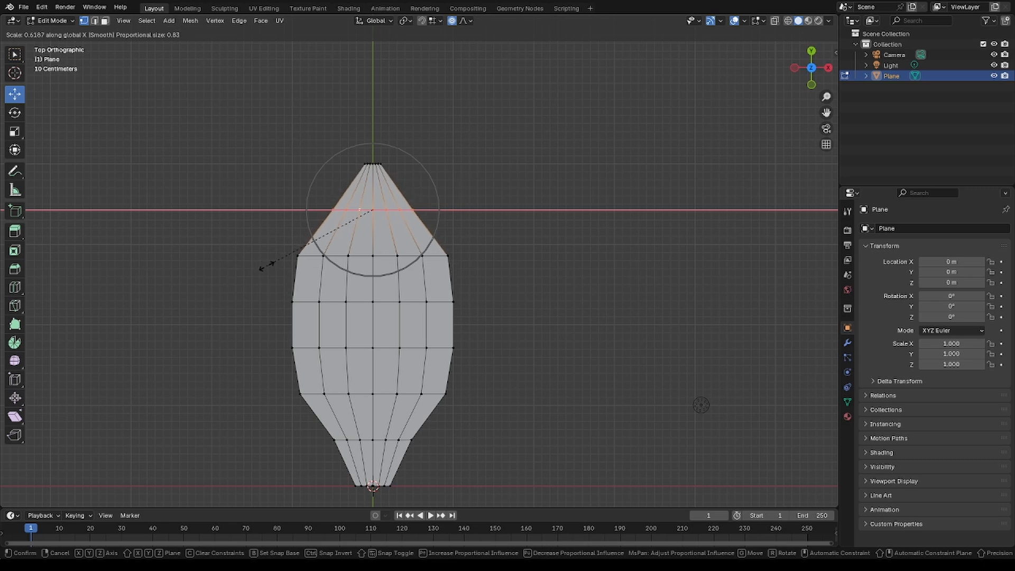
pyautogui.click(265, 264)
pyautogui.keyDown('alt'); pyautogui.click(313, 260); pyautogui.keyUp('alt')
pyautogui.press('s')
pyautogui.press('x')
pyautogui.click(253, 340)
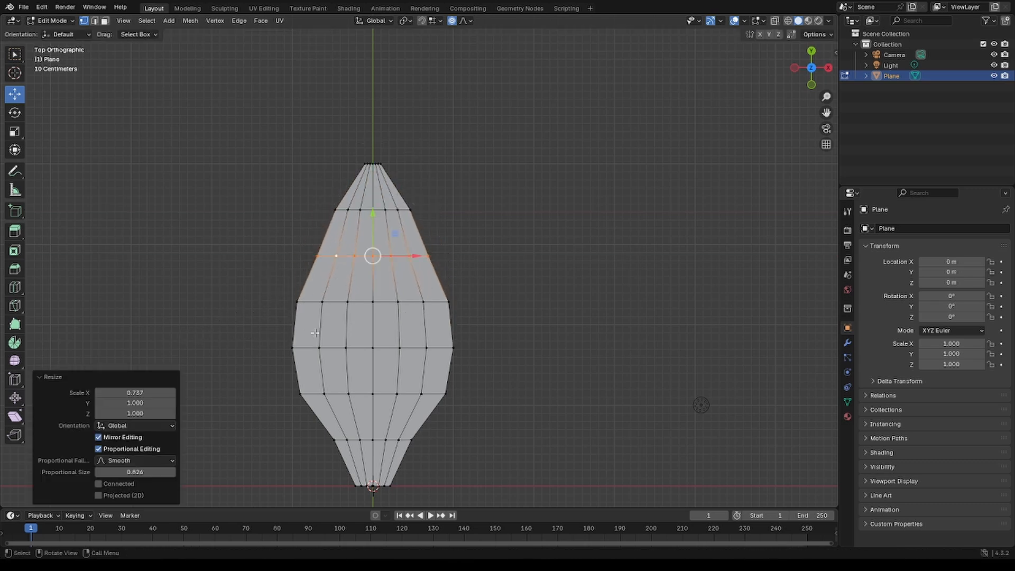
# - Scale the fourth row from the tip to 0.794 and the fifth row to 0.776 along X
pyautogui.keyDown('alt'); pyautogui.click(314, 302); pyautogui.keyUp('alt')
pyautogui.press('s')
pyautogui.press('x')
pyautogui.click(221, 359)
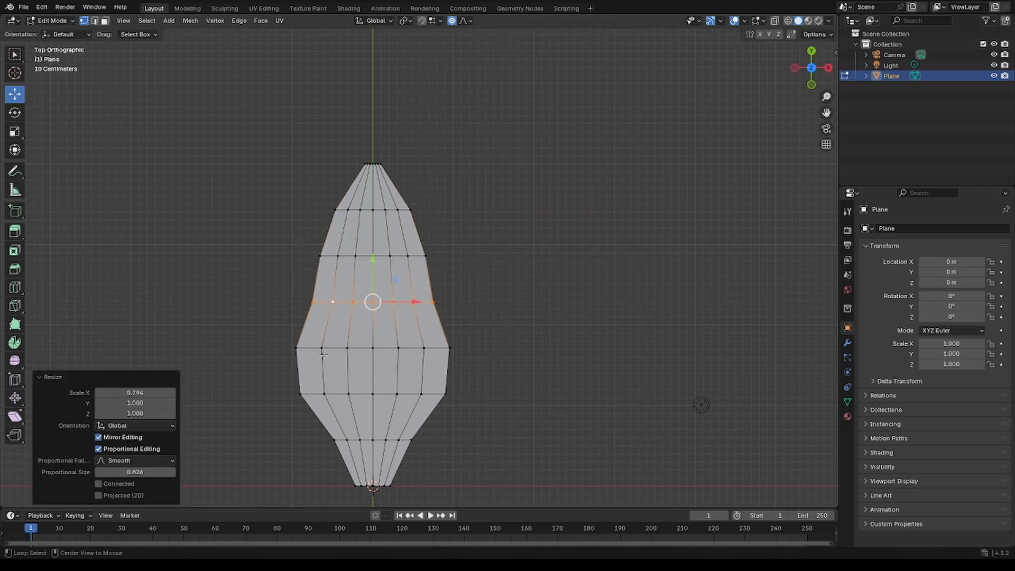
pyautogui.keyDown('alt'); pyautogui.click(315, 349); pyautogui.keyUp('alt')
pyautogui.press('s')
pyautogui.press('x')
pyautogui.click(272, 401)
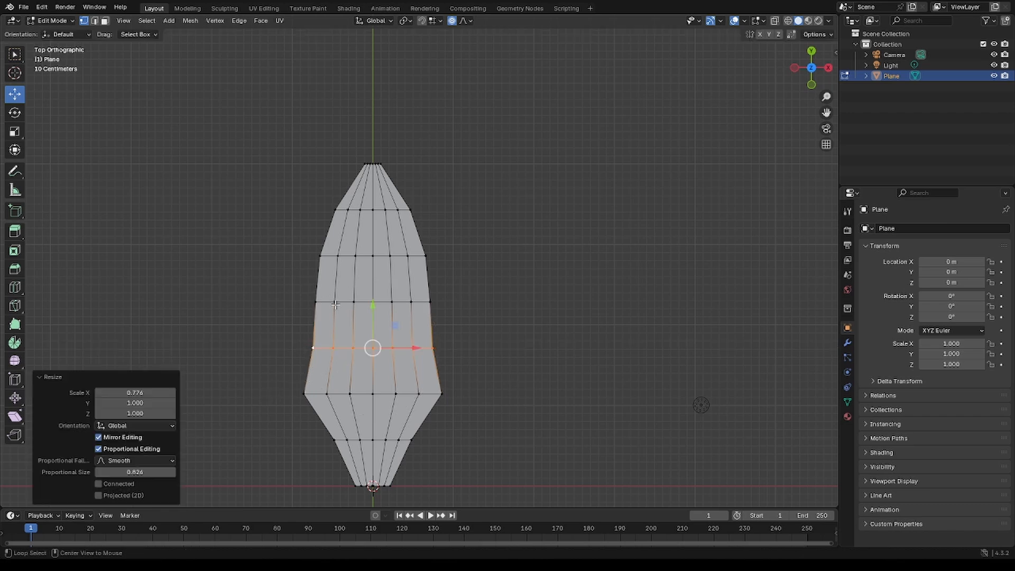
# - Slightly widen the fourth row from the tip along X and narrow the third row from the base
pyautogui.keyDown('alt'); pyautogui.click(315, 302); pyautogui.keyUp('alt')
pyautogui.press('s')
pyautogui.press('x')
pyautogui.click(239, 339)
pyautogui.keyDown('alt'); pyautogui.click(307, 394); pyautogui.keyUp('alt')
pyautogui.press('s')
pyautogui.press('x')
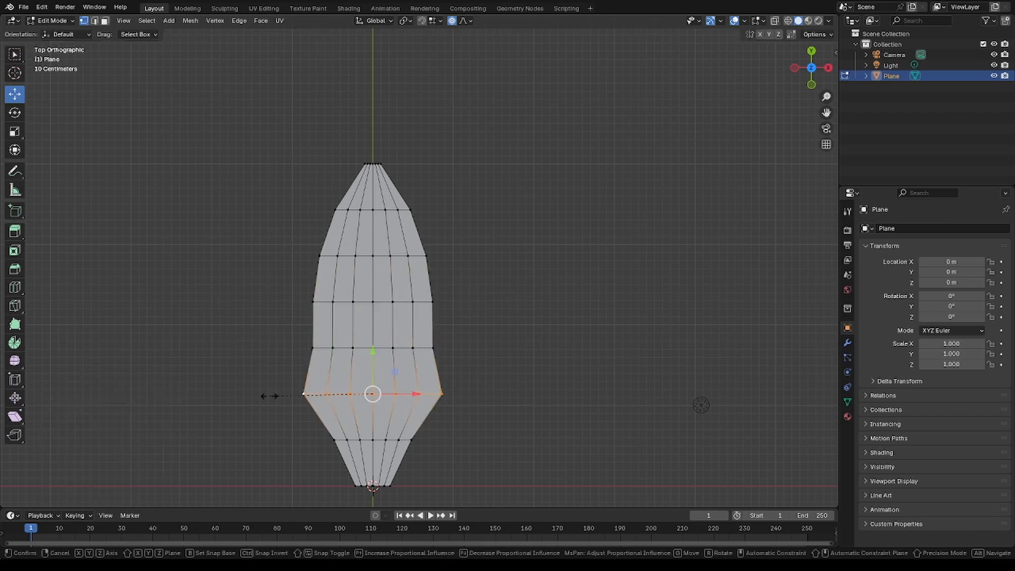
pyautogui.click(308, 391)
# - Narrow the row directly above the base along X to form a slimmer stem end
pyautogui.keyDown('alt'); pyautogui.click(346, 439); pyautogui.keyUp('alt')
pyautogui.press('s')
pyautogui.press('x')
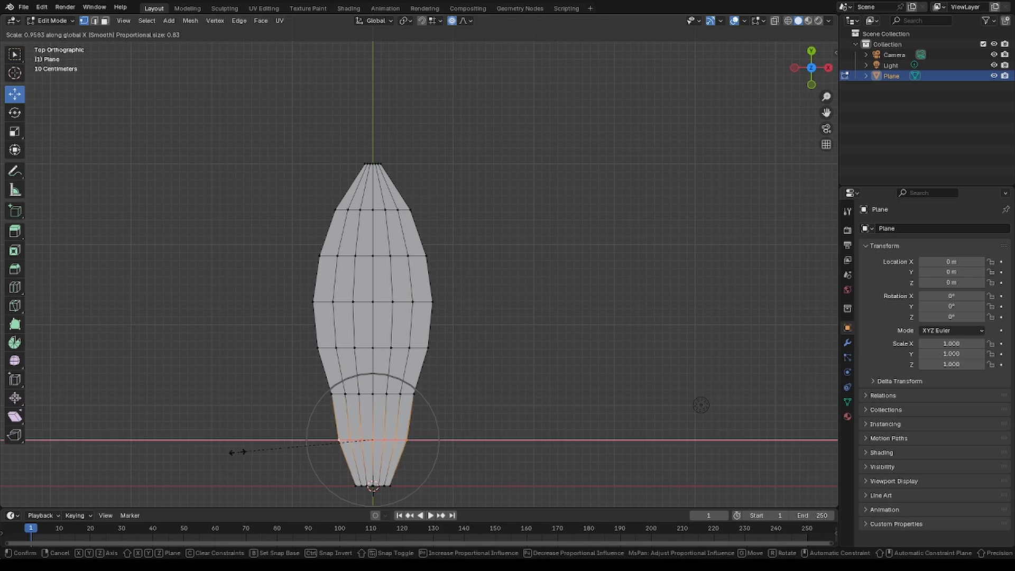
pyautogui.click(265, 438)
# - Widen the fifth row from the tip along X and scale the third row from the base to 1.143
pyautogui.keyDown('alt'); pyautogui.click(336, 348); pyautogui.keyUp('alt')
pyautogui.press('s')
pyautogui.press('x')
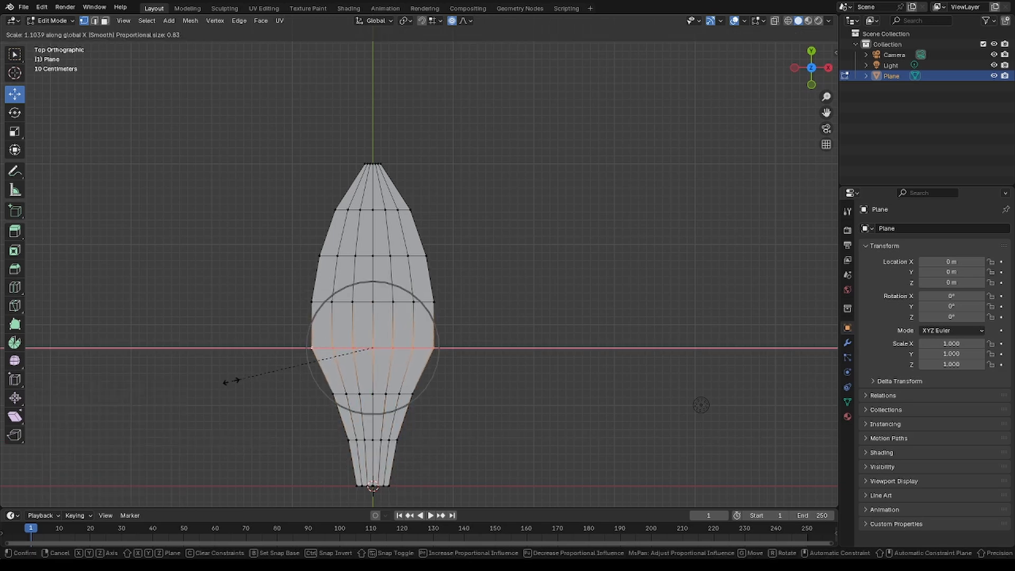
pyautogui.click(302, 390)
pyautogui.keyDown('alt'); pyautogui.click(340, 394); pyautogui.keyUp('alt')
pyautogui.press('s')
pyautogui.press('x')
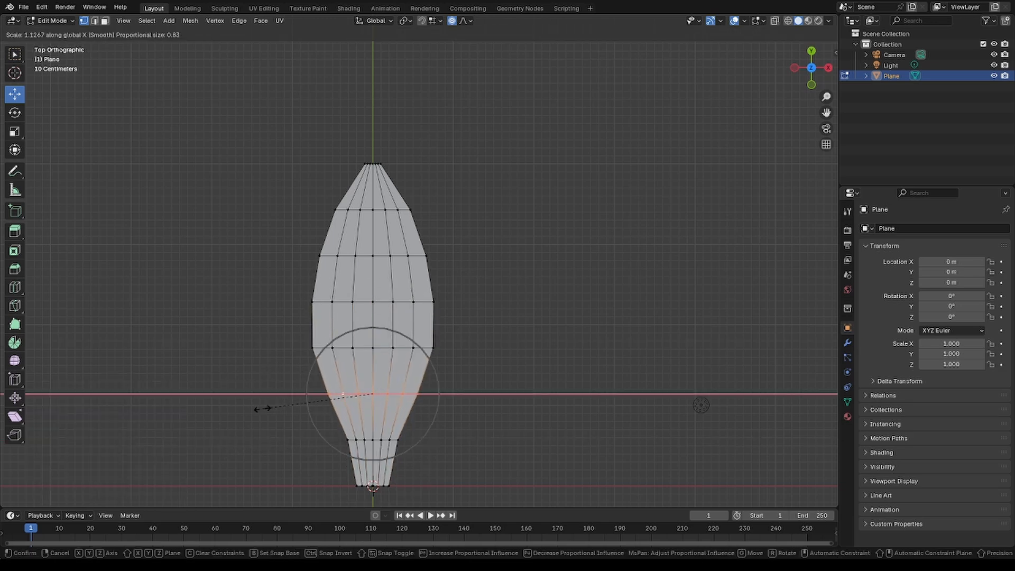
pyautogui.click(255, 408)
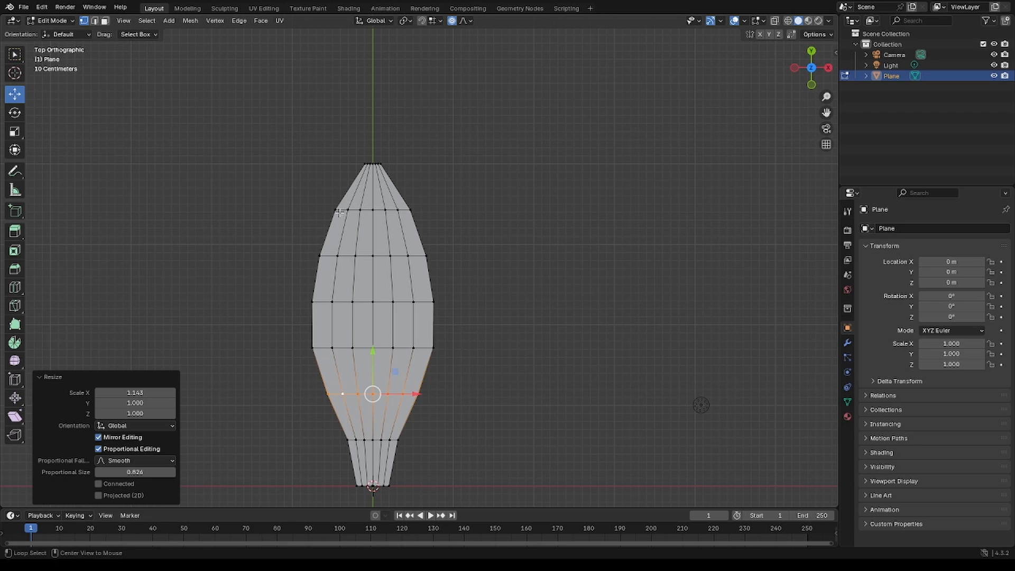
# - Widen the row below the tip to about 1.11 along X and scale the base row to 0.519
pyautogui.keyDown('alt'); pyautogui.click(340, 212); pyautogui.keyUp('alt')
pyautogui.press('s')
pyautogui.press('x')
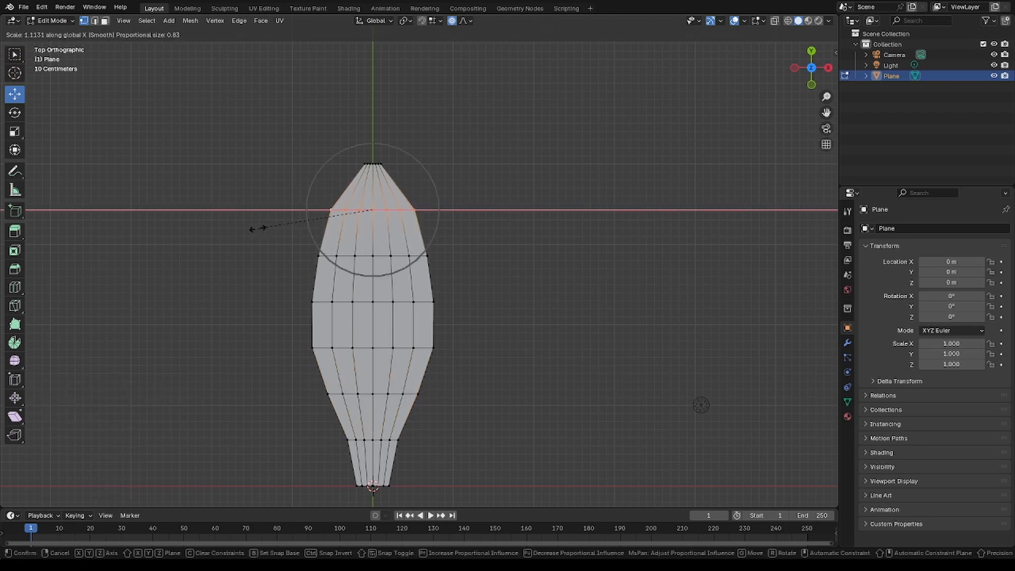
pyautogui.click(253, 229)
pyautogui.keyDown('alt'); pyautogui.click(360, 485); pyautogui.keyUp('alt')
pyautogui.press('s')
pyautogui.press('x')
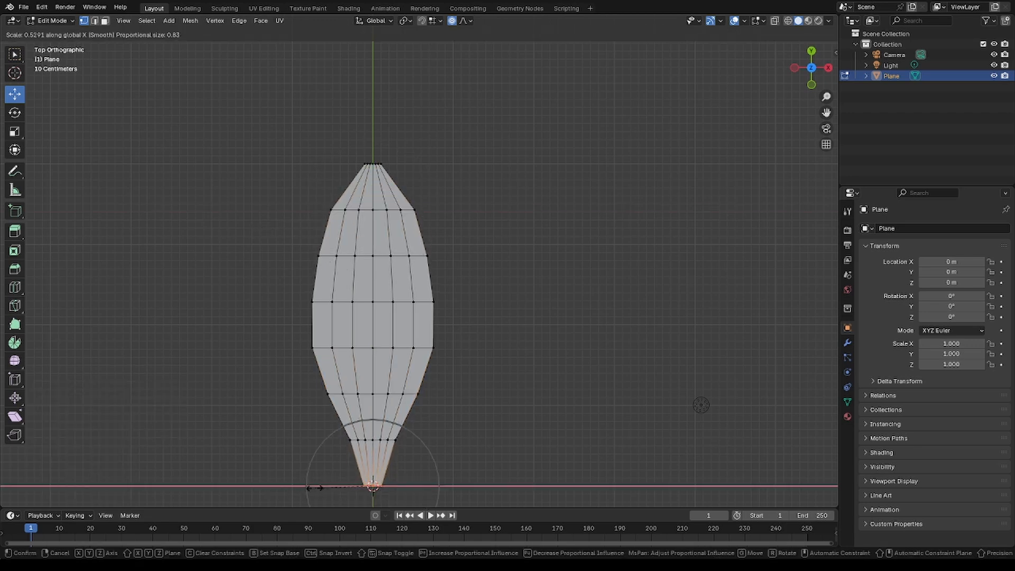
pyautogui.click(316, 487)
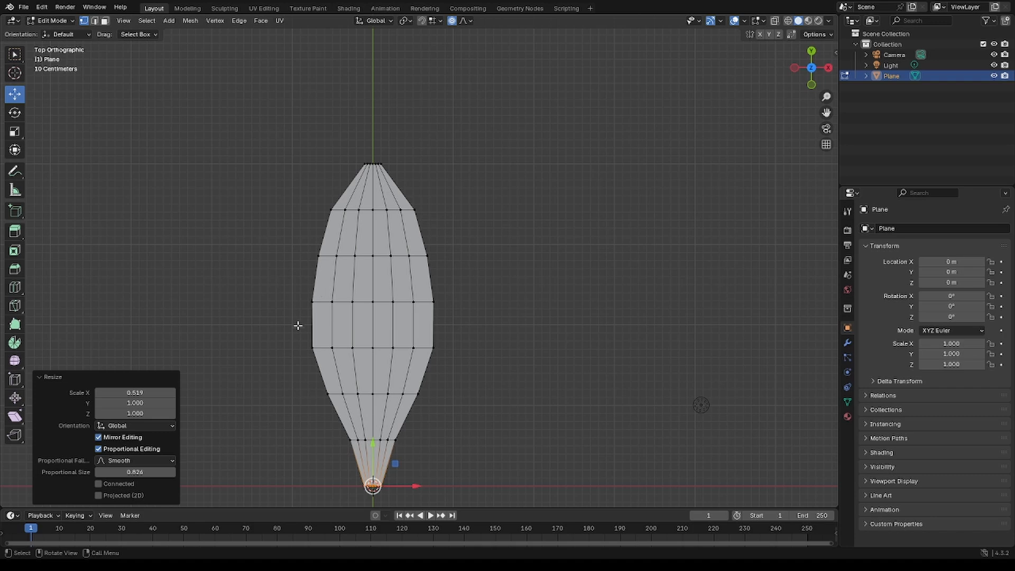
# - Rip the outer vertex midway along the mesh's left edge and spread the split vertices into a notch
pyautogui.scroll(3, 233, 338)
pyautogui.click(263, 244)
pyautogui.press('g')
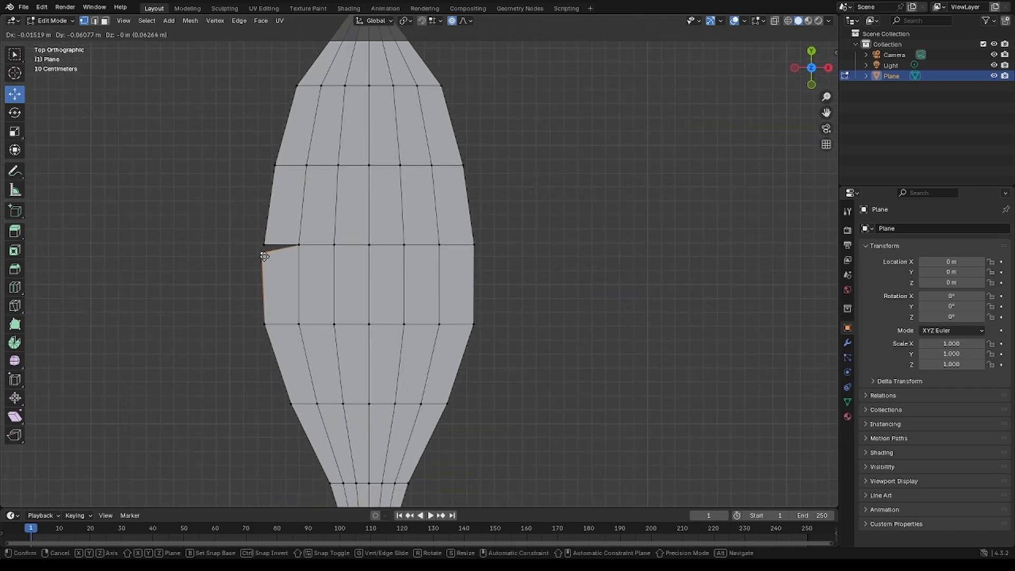
pyautogui.click(269, 266)
pyautogui.click(264, 244)
pyautogui.moveTo(286, 223)
pyautogui.mouseDown()
pyautogui.moveTo(292, 212)
pyautogui.moveTo(285, 224)
pyautogui.mouseUp()
pyautogui.hotkey('ctrl', 'z')
pyautogui.keyDown('shift'); pyautogui.moveTo(314, 291); pyautogui.dragTo(265, 196, button='middle'); pyautogui.keyUp('shift')
# - Rip the right outer vertex of the third row from the base, moving it about -0.038 m in X and -0.076 m in Y
pyautogui.click(396, 309)
pyautogui.press('v')
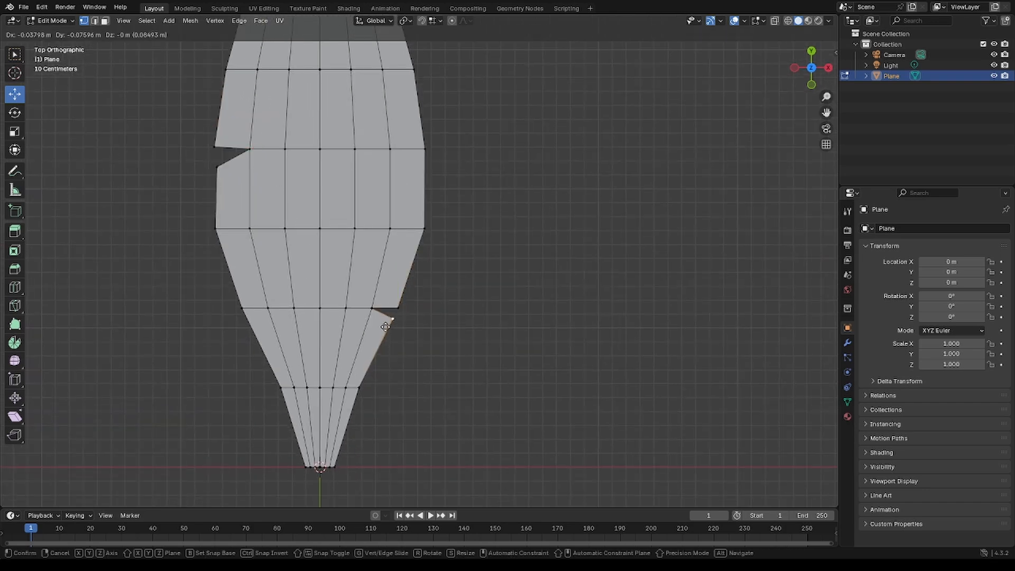
pyautogui.click(386, 327)
# - Return to Object Mode and add a Subdivision Surface modifier to the plane with viewport level 2
pyautogui.scroll(-3, 415, 422)
pyautogui.press('Tab')
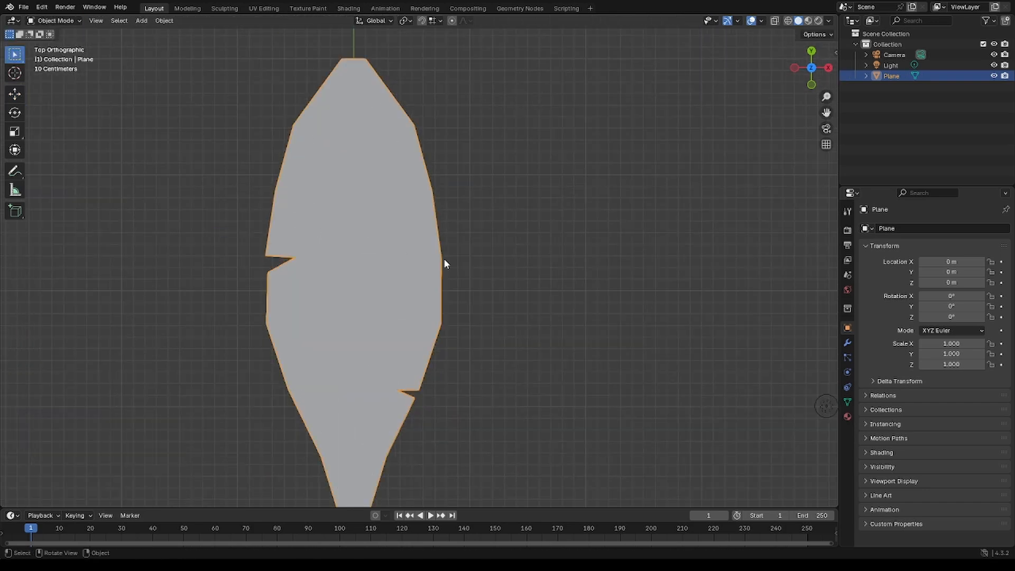
pyautogui.click(847, 343)
pyautogui.click(900, 230)
pyautogui.moveTo(862, 268)
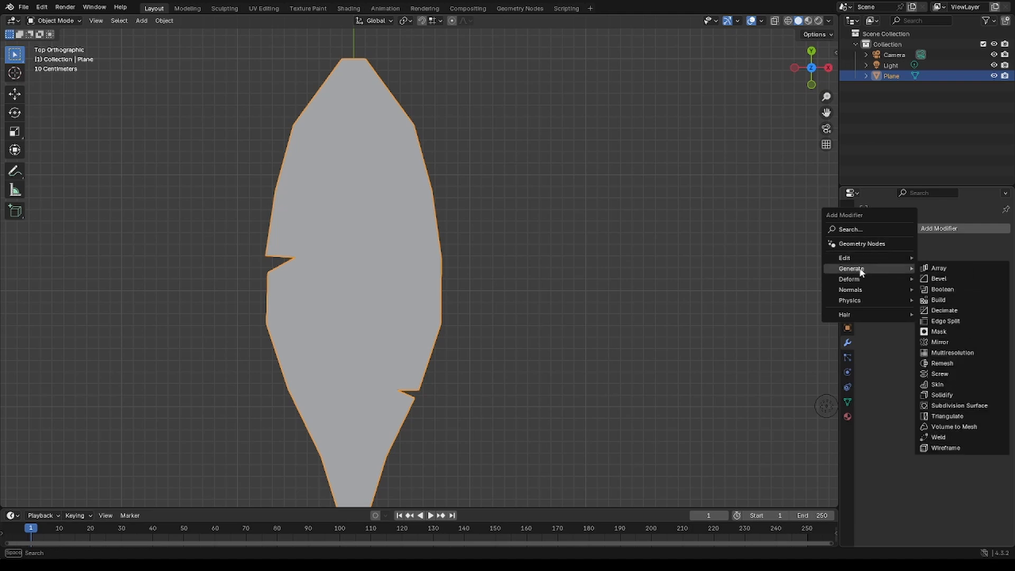
pyautogui.click(959, 406)
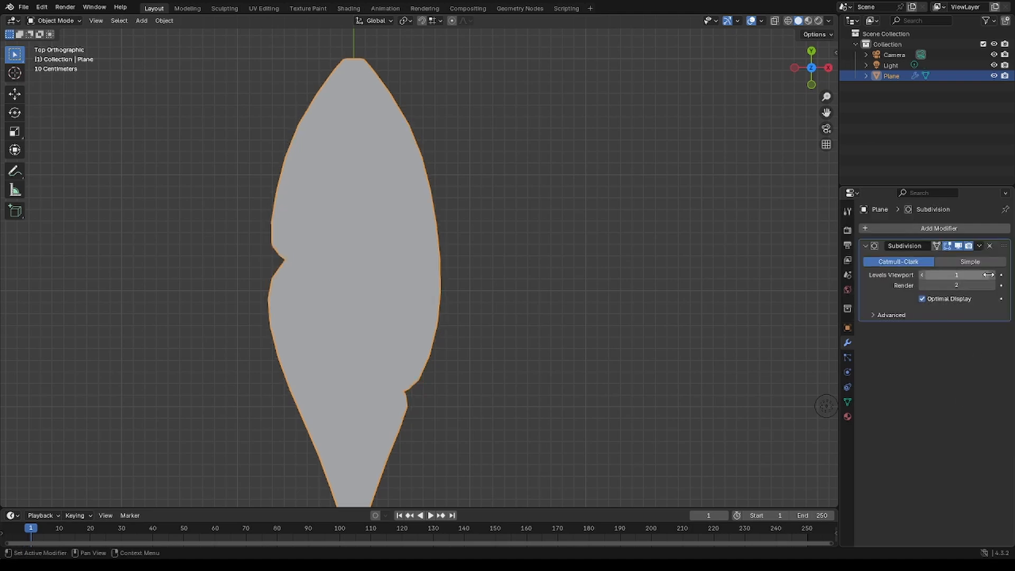
# - In Edit Mode, open up the right-edge notch by moving its lower vertex about 0.027 m in X and -0.064 m in Y
pyautogui.hotkey('ctrl', 'Tab')
pyautogui.click(397, 340)
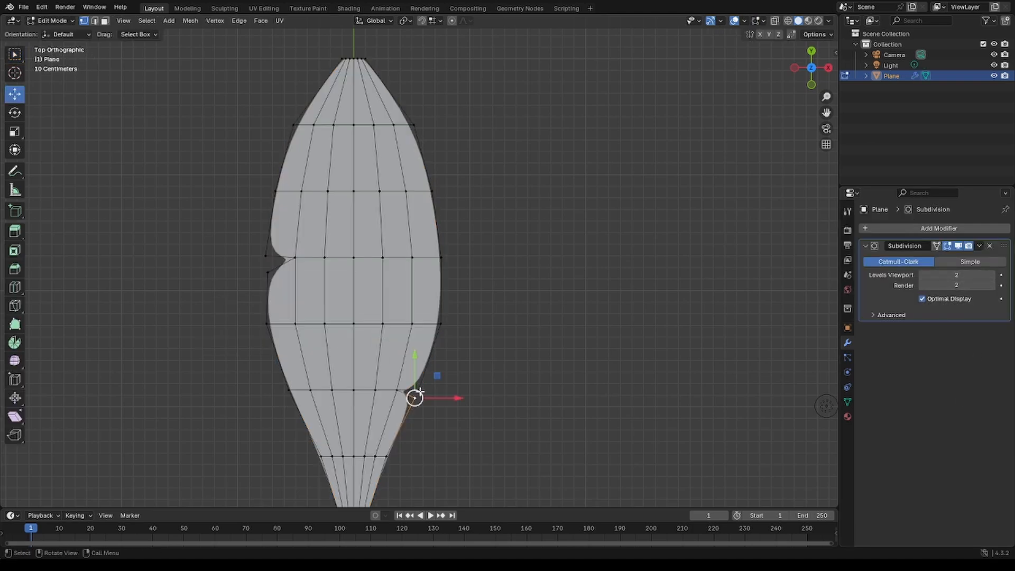
pyautogui.moveTo(438, 371)
pyautogui.mouseDown()
pyautogui.moveTo(448, 370)
pyautogui.moveTo(440, 384)
pyautogui.mouseUp()
pyautogui.click(413, 397)
pyautogui.keyDown('shift'); pyautogui.moveTo(377, 237); pyautogui.dragTo(386, 254, button='middle'); pyautogui.keyUp('shift')
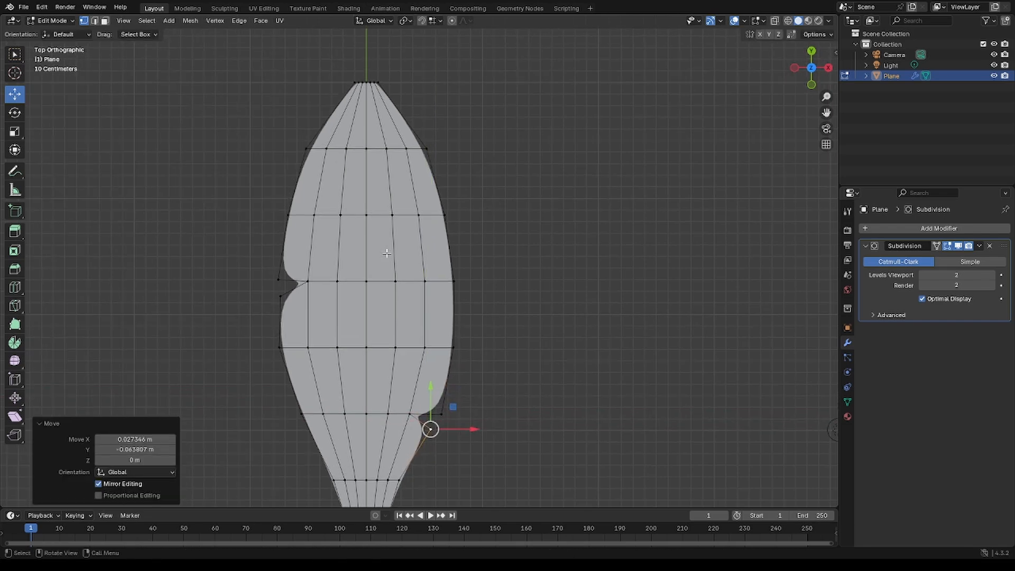
# - Cut two edge loops between the second and third rows from the tip, and delete one face between them to make a hole
pyautogui.hotkey('ctrl', 'r')
pyautogui.click(399, 180)
pyautogui.rightClick(398, 180)
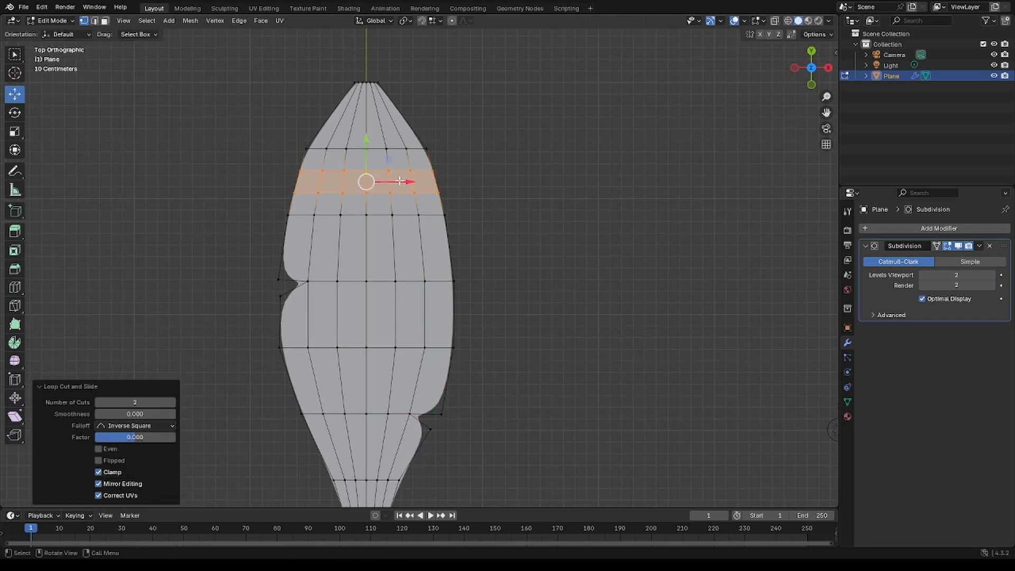
pyautogui.press('3')
pyautogui.click(399, 182)
pyautogui.press('x')
pyautogui.click(390, 202)
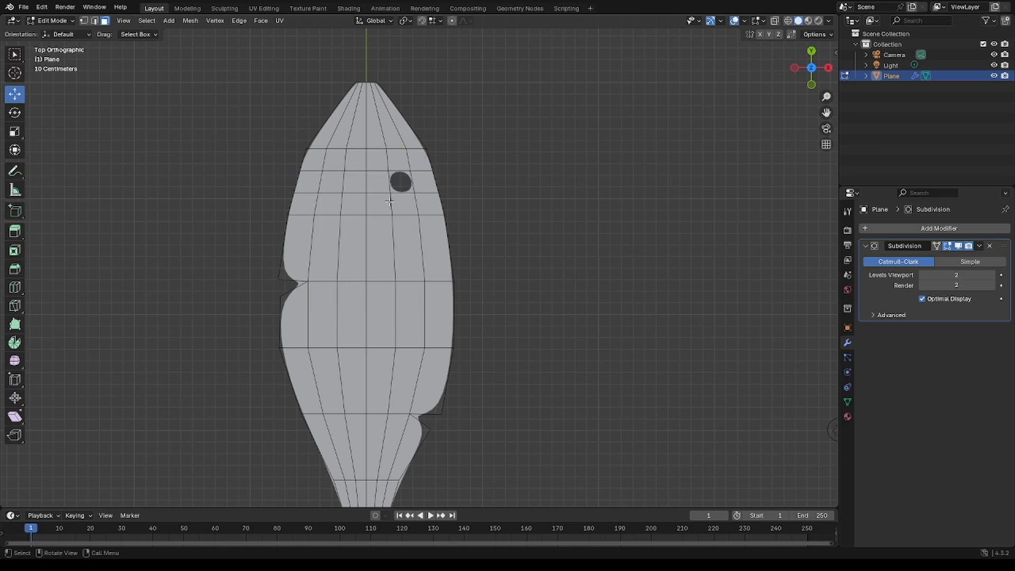
# - Enlarge the hole by moving its right edge about 0.077 m along X, and remove the outer face on the lower left side
pyautogui.hotkey('ctrl', 'Tab')
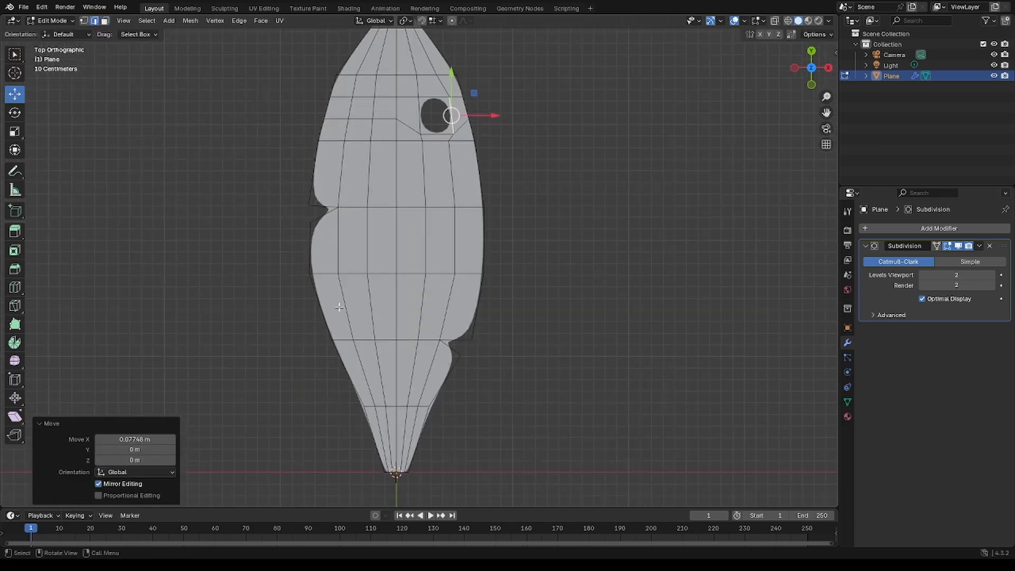
pyautogui.click(339, 306)
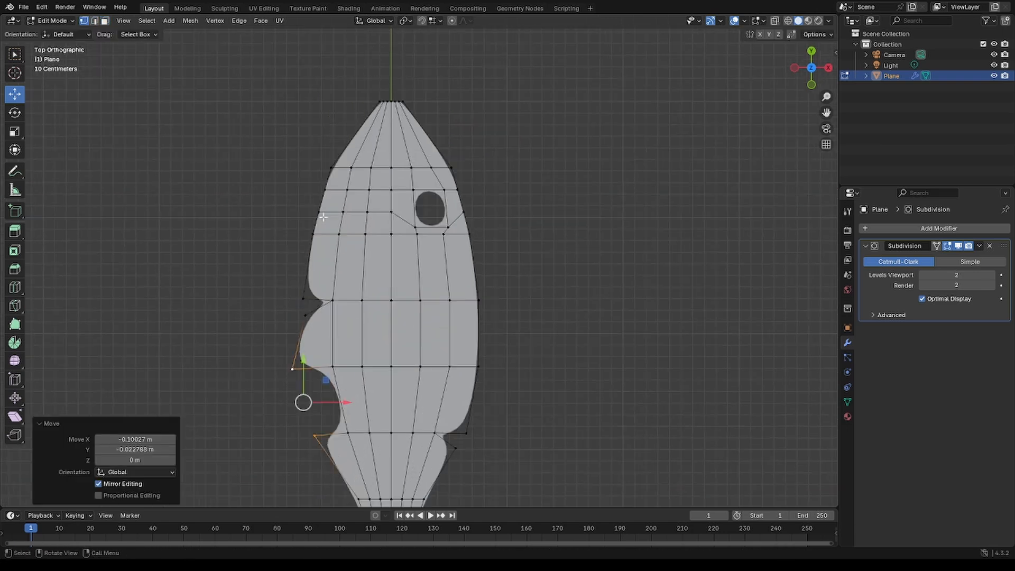
# - Slide the rows around the hole apart, moving the upper ones toward the tip and the lower one toward the middle
pyautogui.click(368, 191)
pyautogui.press('g')
pyautogui.press('g')
pyautogui.click(388, 231)
pyautogui.keyDown('alt'); pyautogui.click(388, 232); pyautogui.keyUp('alt')
pyautogui.press('g')
pyautogui.press('g')
# - Reposition the outer vertices around the middle notch on the left edge to make its lobes more irregular
pyautogui.keyDown('shift'); pyautogui.click(303, 297); pyautogui.keyUp('shift')
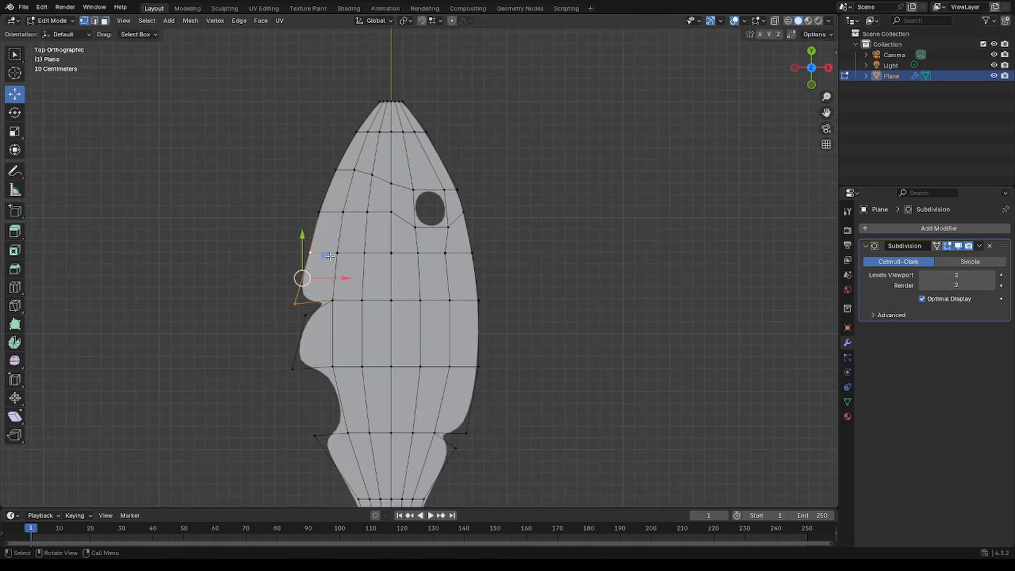
pyautogui.press('g')
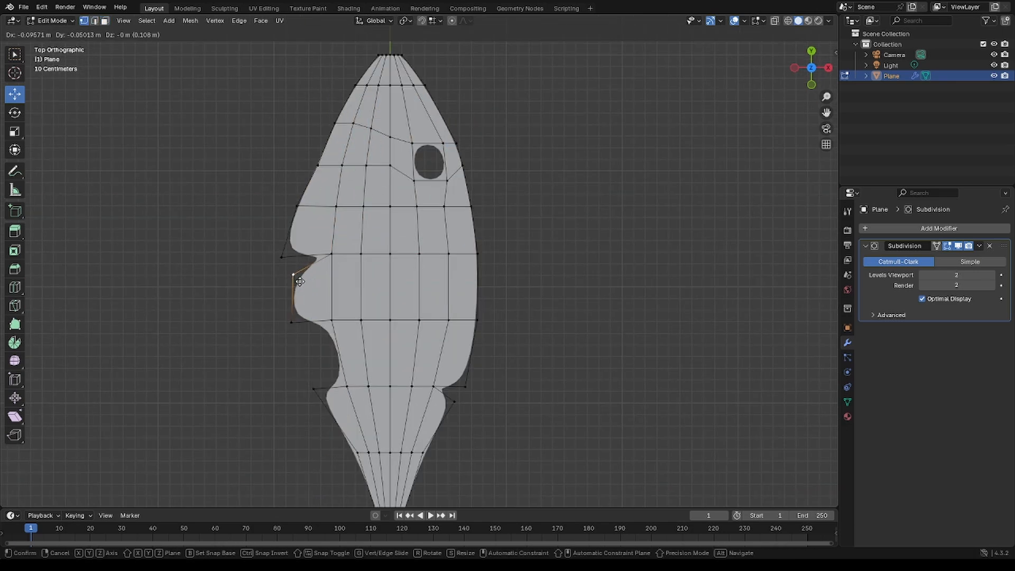
pyautogui.click(294, 275)
# - Delete the outer face midway along the mesh's right edge to create a bite, and return to top view
pyautogui.keyDown('shift'); pyautogui.moveTo(328, 273); pyautogui.dragTo(310, 236, button='middle'); pyautogui.keyUp('shift')
pyautogui.rightClick(438, 254)
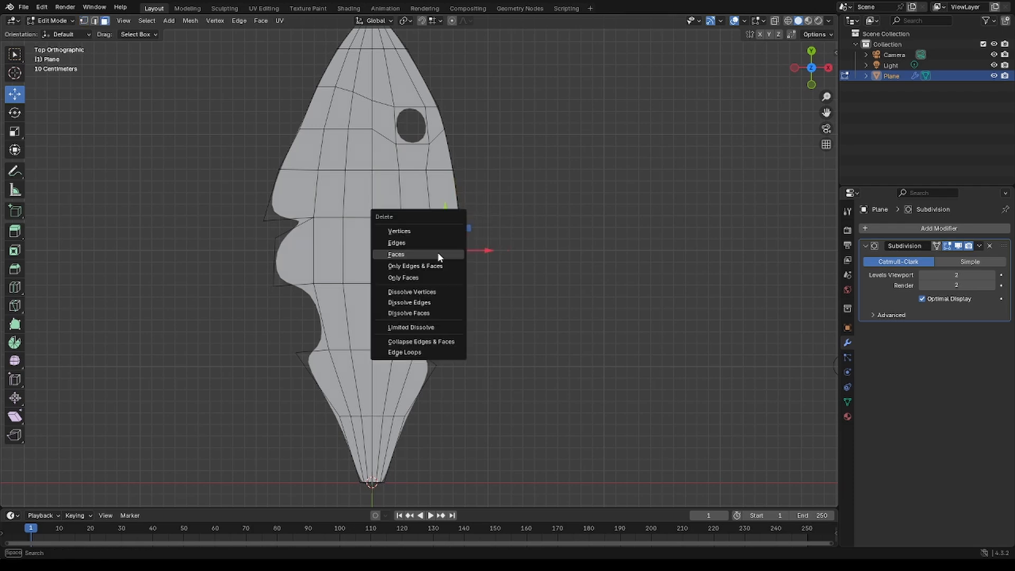
pyautogui.click(438, 254)
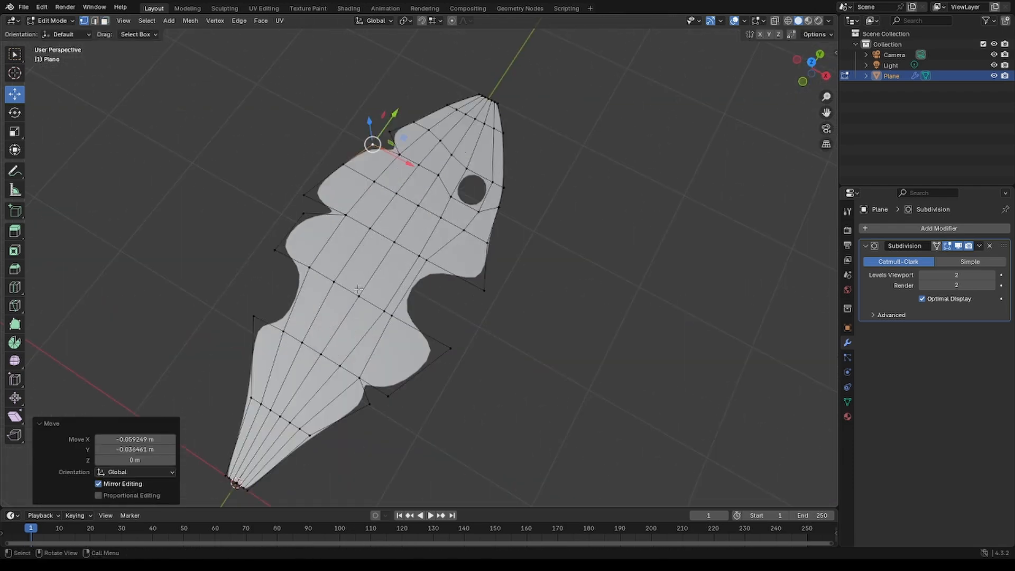
pyautogui.press('KP_7')
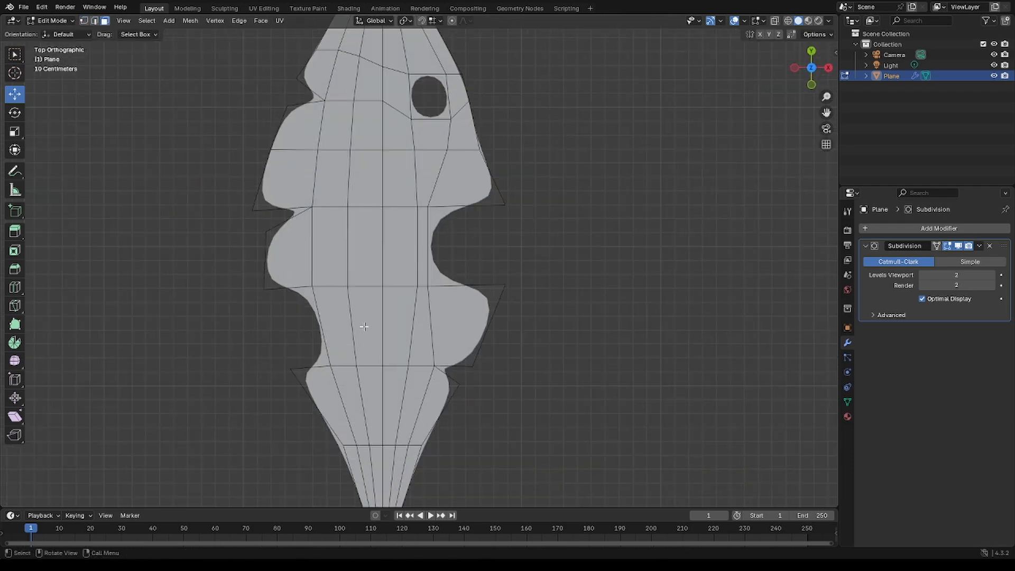
# - Shift the left edge of the lower-left hole about 0.02 m along X to refine the opening
pyautogui.press('g')
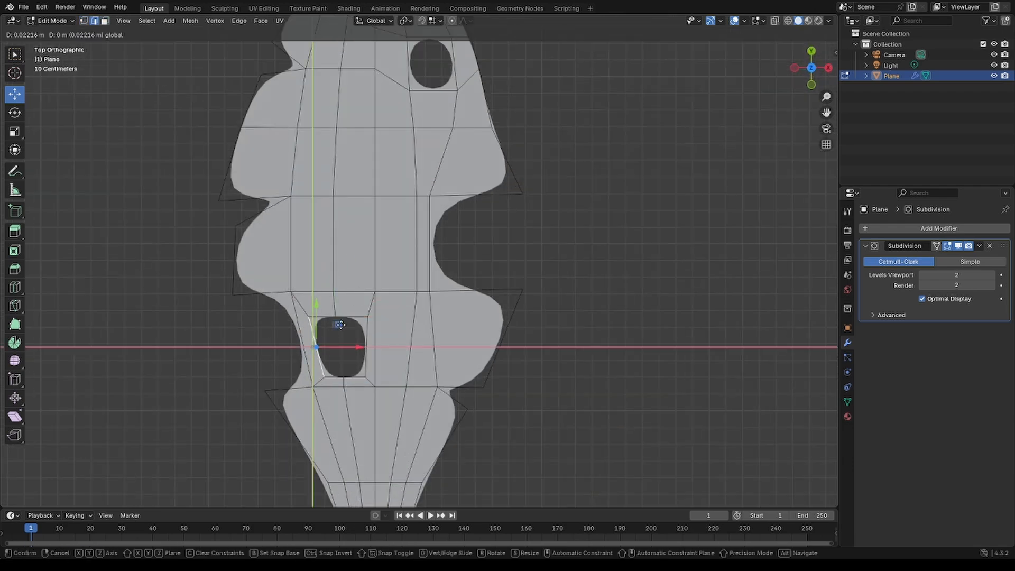
pyautogui.click(317, 381)
# - Bevel the leaf's central lengthwise edge loop with a width of about 0.016 m to form a narrow midrib strip
pyautogui.keyDown('alt'); pyautogui.click(389, 227); pyautogui.keyUp('alt')
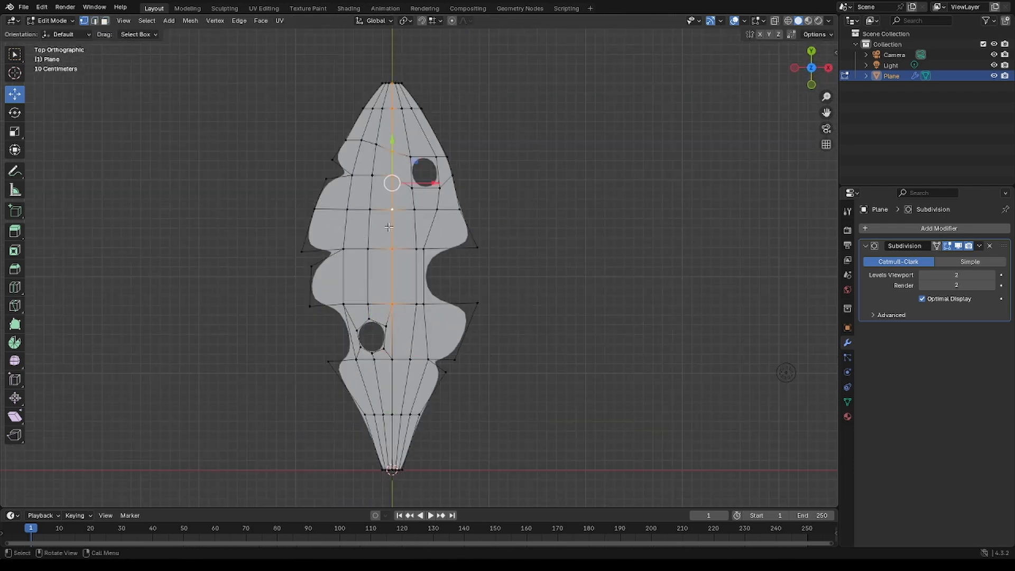
pyautogui.rightClick(368, 182)
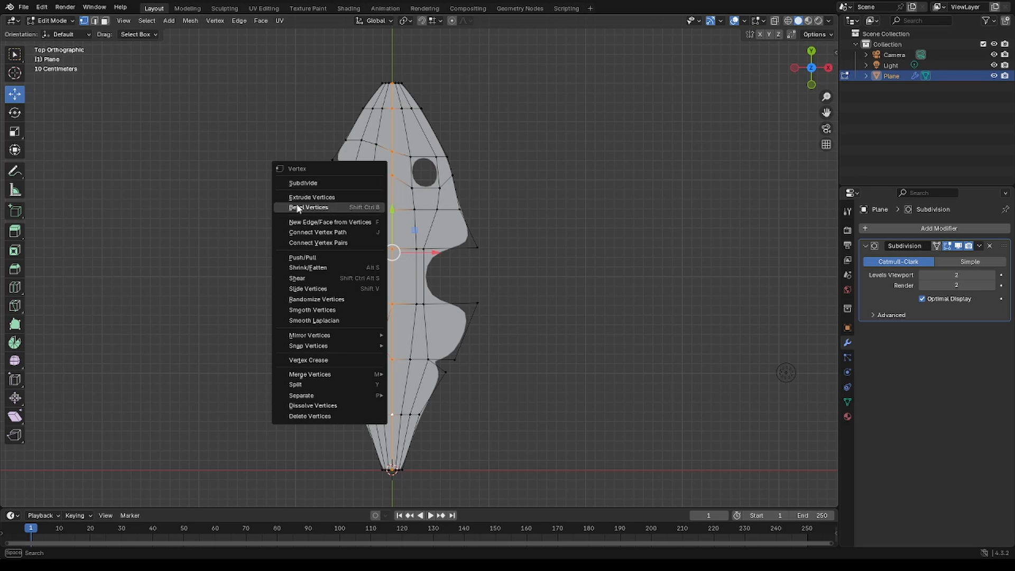
pyautogui.click(369, 197)
pyautogui.rightClick(378, 188)
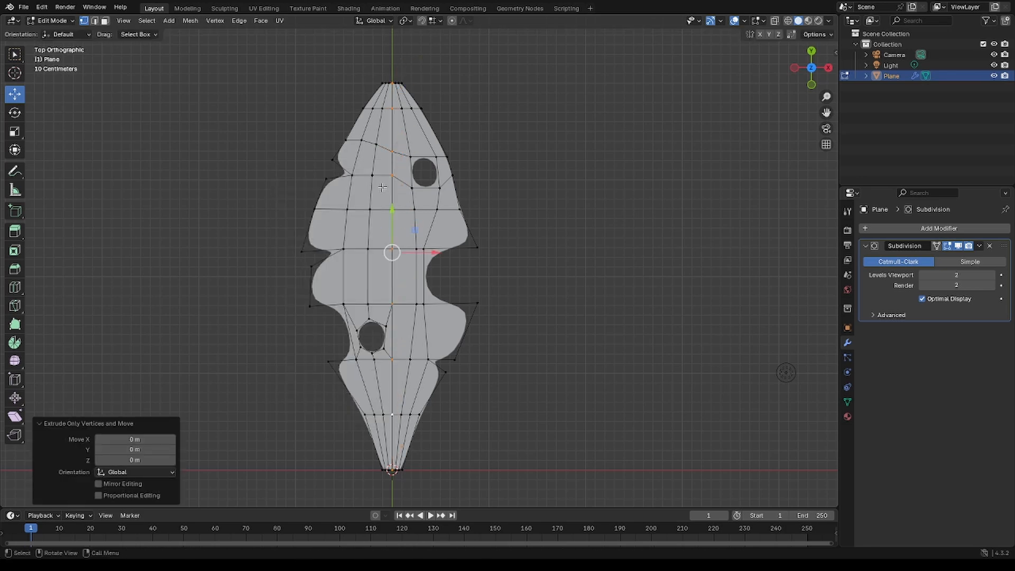
pyautogui.press('2')
pyautogui.rightClick(382, 187)
pyautogui.click(347, 207)
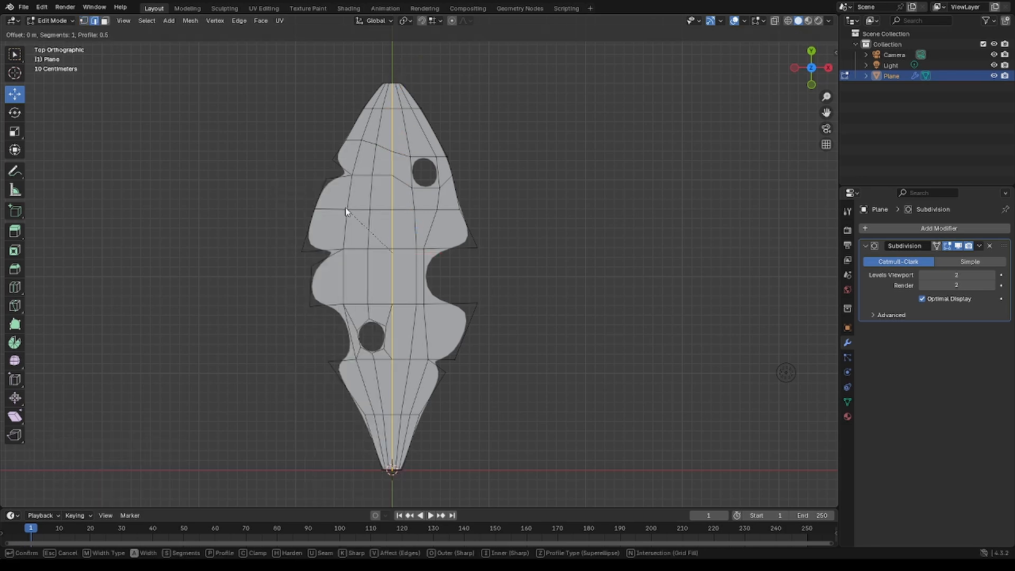
pyautogui.click(343, 208)
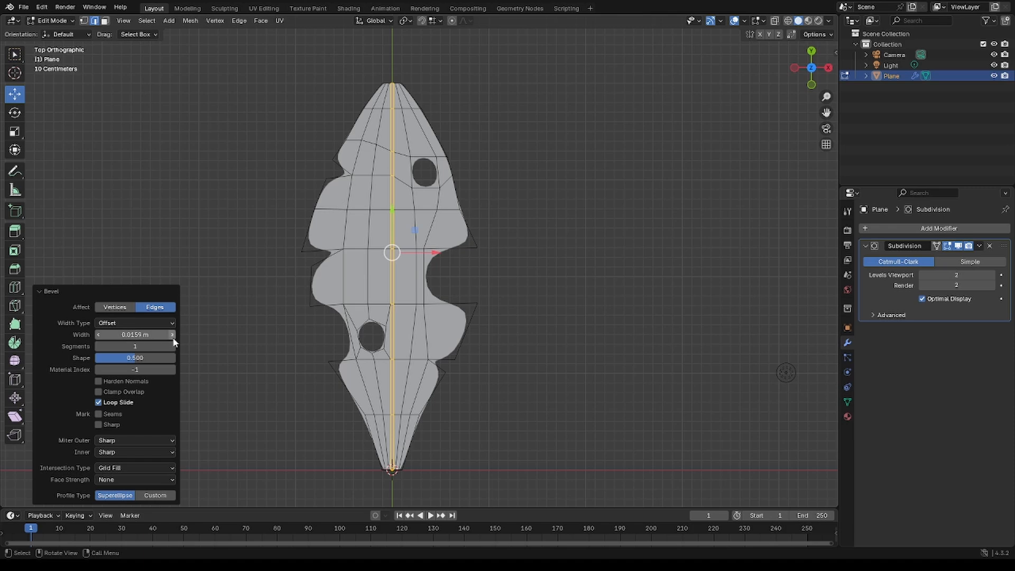
pyautogui.scroll(3, 412, 273)
pyautogui.hotkey('ctrl', 'z')
# - Lower the narrow central strip about 0.02 m along Z to form a midrib groove
pyautogui.scroll(-4, 413, 272)
pyautogui.moveTo(352, 317); pyautogui.dragTo(389, 214, button='middle')
pyautogui.moveTo(391, 217); pyautogui.dragTo(278, 222)
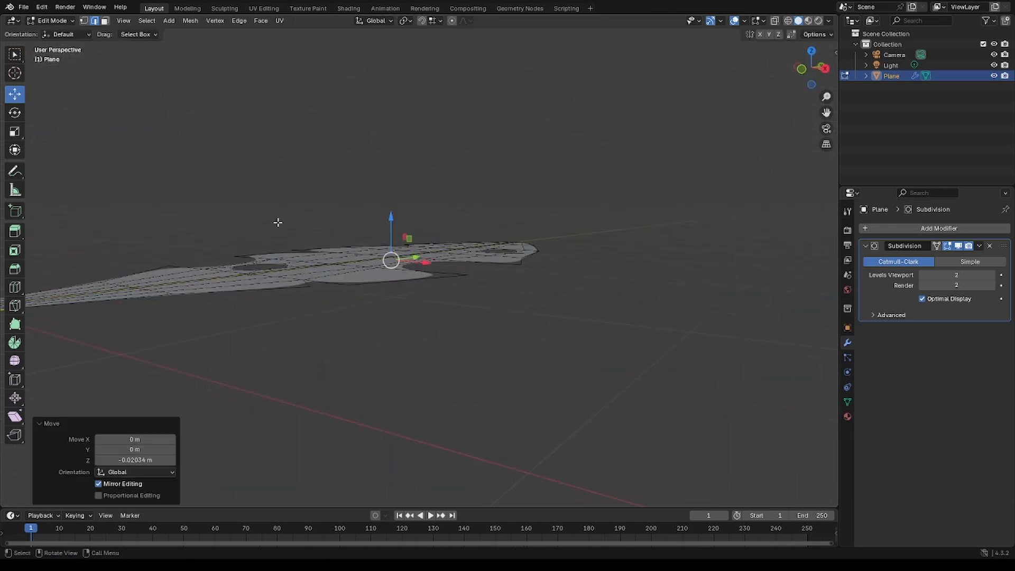
pyautogui.moveTo(278, 222); pyautogui.dragTo(322, 243, button='middle')
pyautogui.click(218, 249)
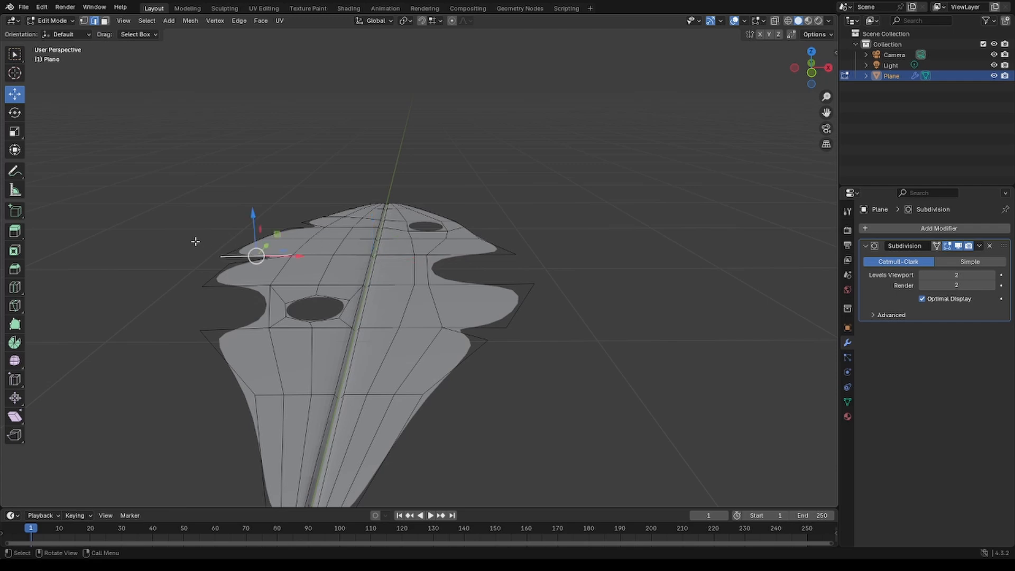
pyautogui.scroll(-3, 196, 241)
pyautogui.press('KP_7')
pyautogui.scroll(-2, 225, 233)
pyautogui.click(314, 233)
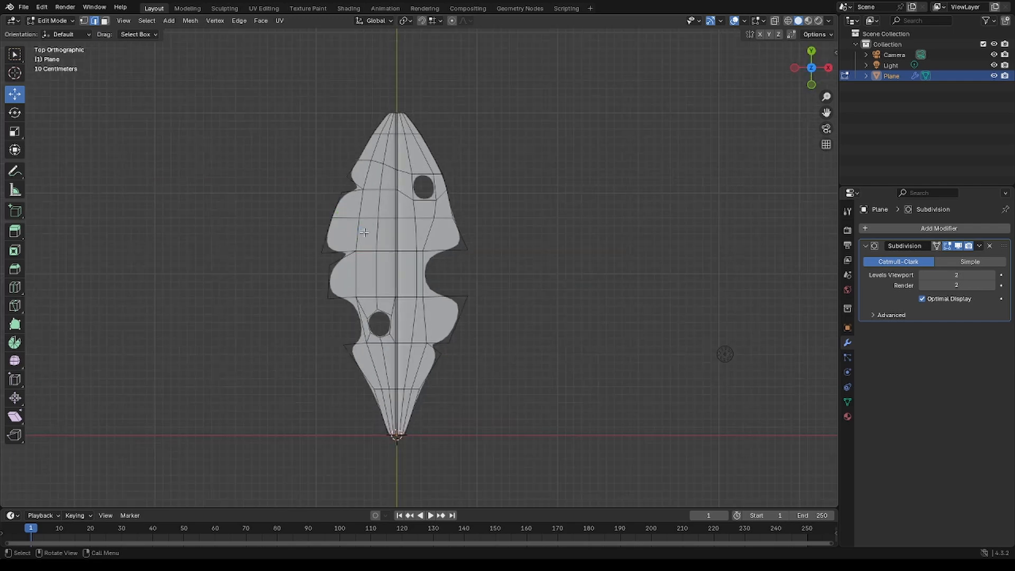
pyautogui.hotkey('ctrl', 'Tab')
pyautogui.click(291, 234)
pyautogui.click(294, 269)
pyautogui.scroll(2, 293, 268)
pyautogui.keyDown('alt'); pyautogui.click(264, 260); pyautogui.keyUp('alt')
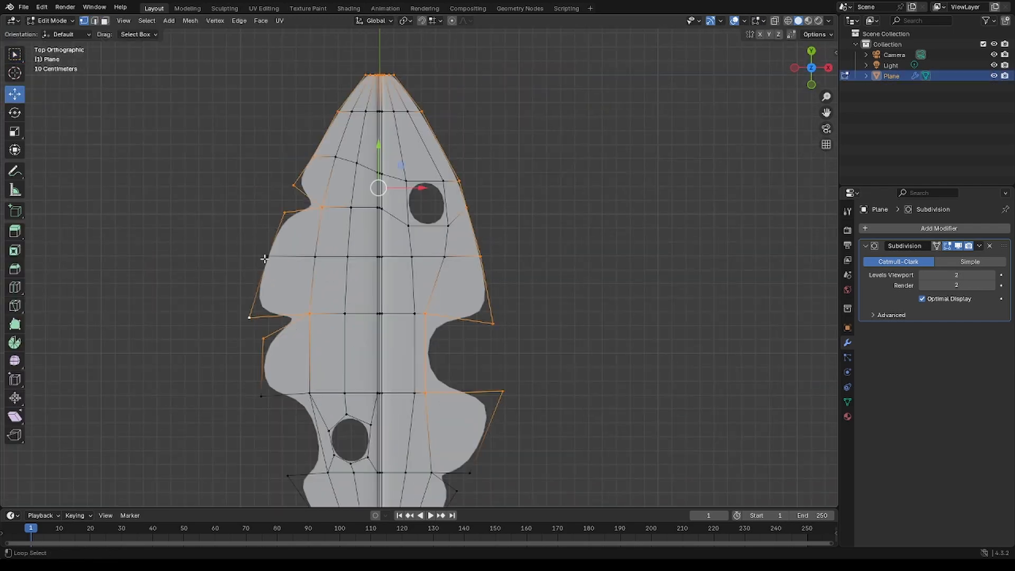
# - Return to Object Mode and add a Solidify modifier to the leaf
pyautogui.press('Tab')
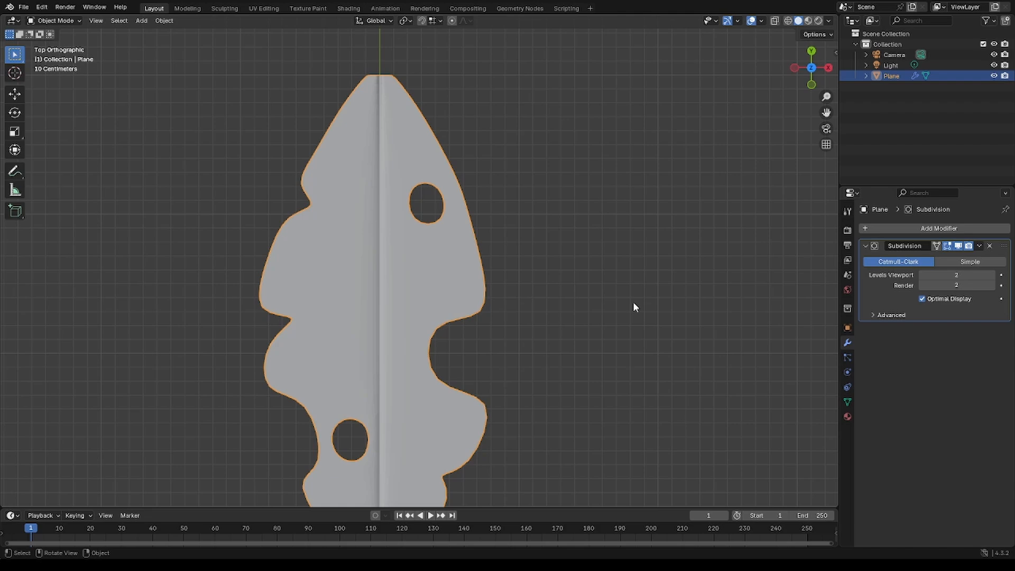
pyautogui.click(888, 228)
pyautogui.moveTo(884, 229)
pyautogui.click(960, 356)
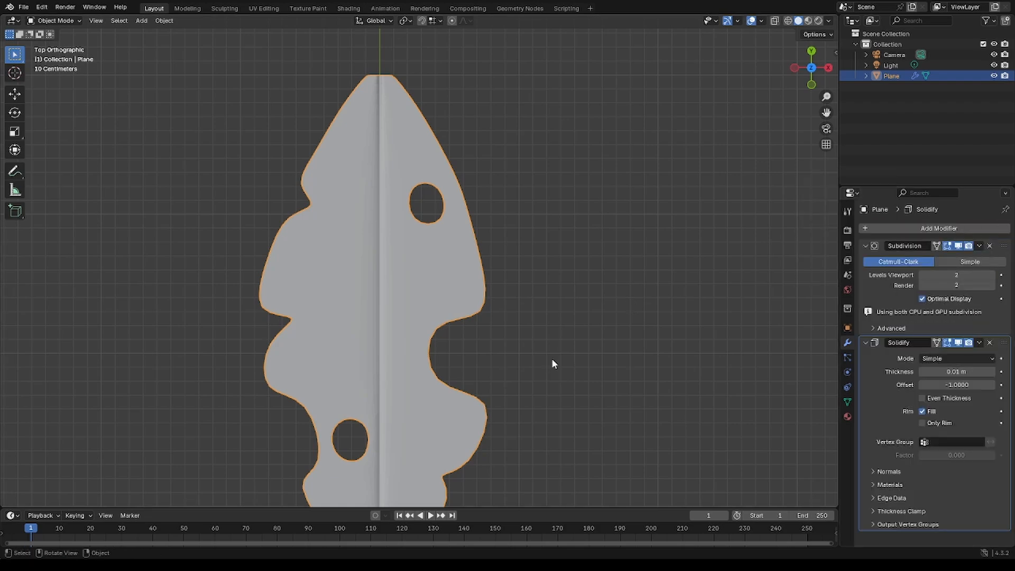
pyautogui.moveTo(552, 359); pyautogui.dragTo(383, 303, button='middle')
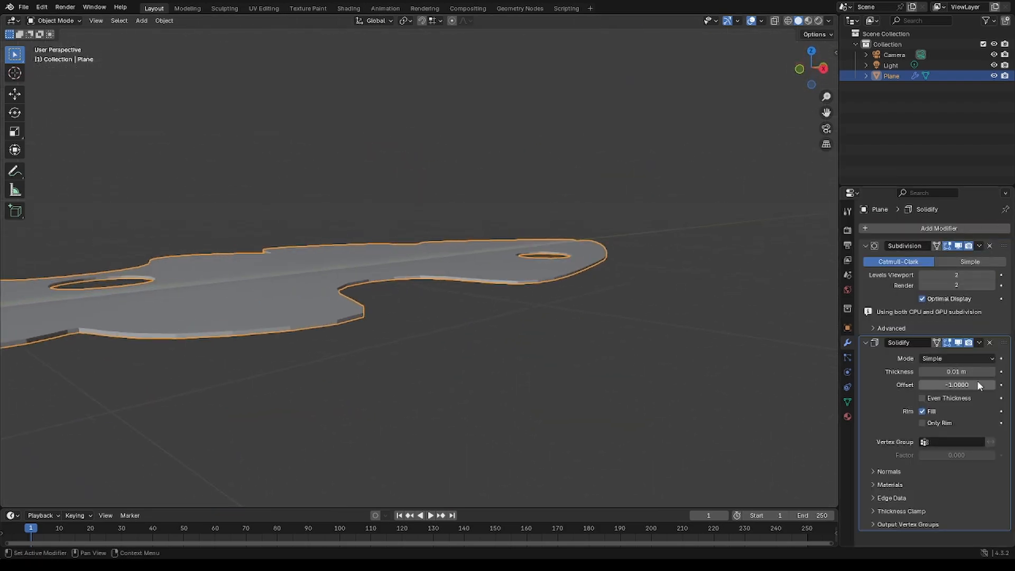
# - Move the Solidify modifier above the Subdivision modifier in the stack
pyautogui.moveTo(968, 371)
pyautogui.mouseDown()
pyautogui.moveTo(977, 371)
pyautogui.moveTo(968, 358)
pyautogui.mouseUp()
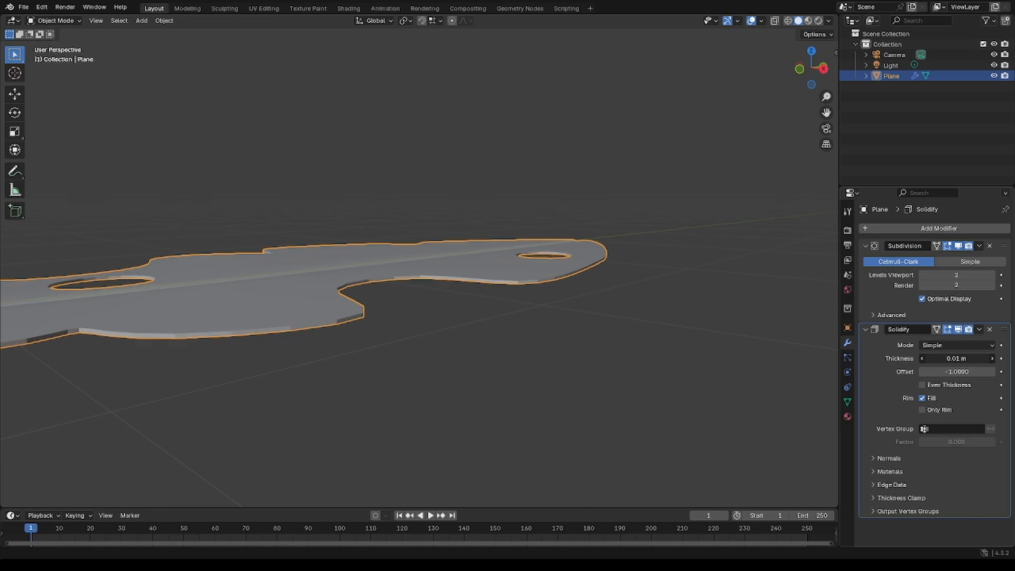
pyautogui.click(980, 329)
pyautogui.click(946, 376)
# - Enter Edit Mode and turn on the Solidify modifier's on-cage display
pyautogui.moveTo(633, 370); pyautogui.dragTo(387, 323, button='middle')
pyautogui.hotkey('ctrl', 'Tab')
pyautogui.click(410, 379)
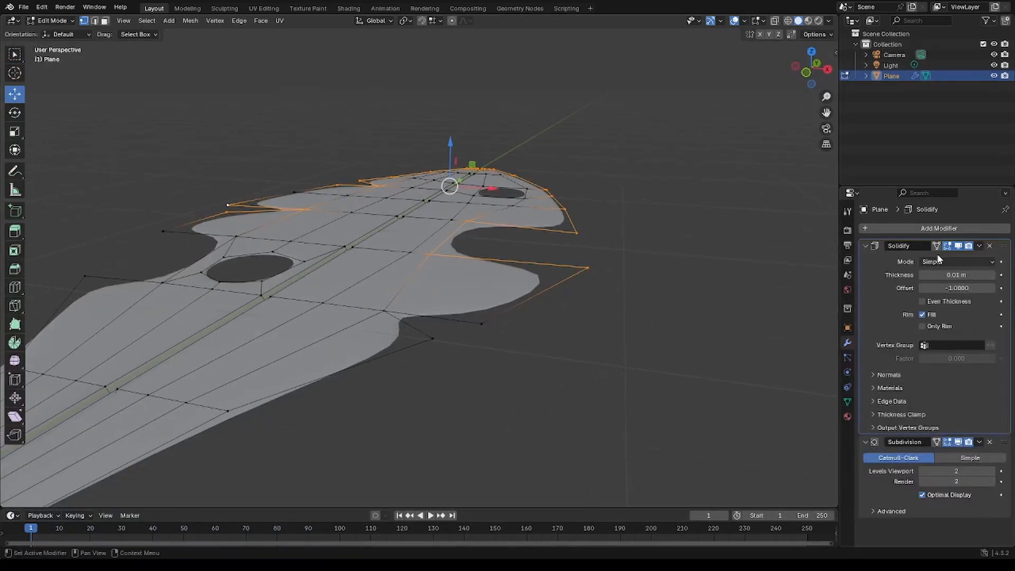
pyautogui.click(938, 247)
# - Try to select the short rim edge at the outer corner of the right lobe
pyautogui.scroll(3, 582, 323)
pyautogui.click(571, 414)
pyautogui.rightClick(572, 412)
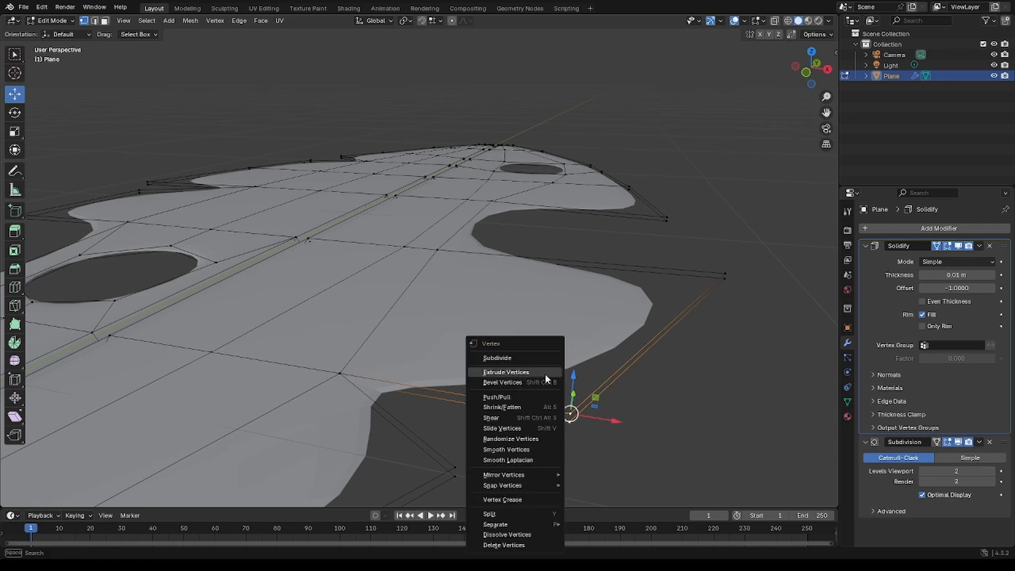
pyautogui.press('2')
pyautogui.click(566, 417)
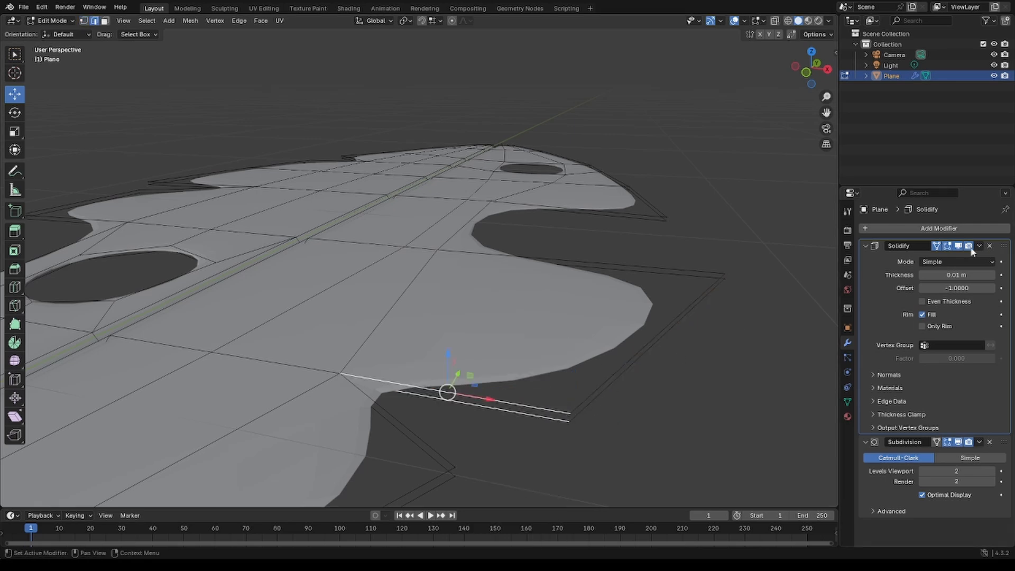
pyautogui.click(549, 283)
# - Return to Object Mode and apply the Solidify modifier
pyautogui.hotkey('ctrl', 'Tab')
pyautogui.click(461, 287)
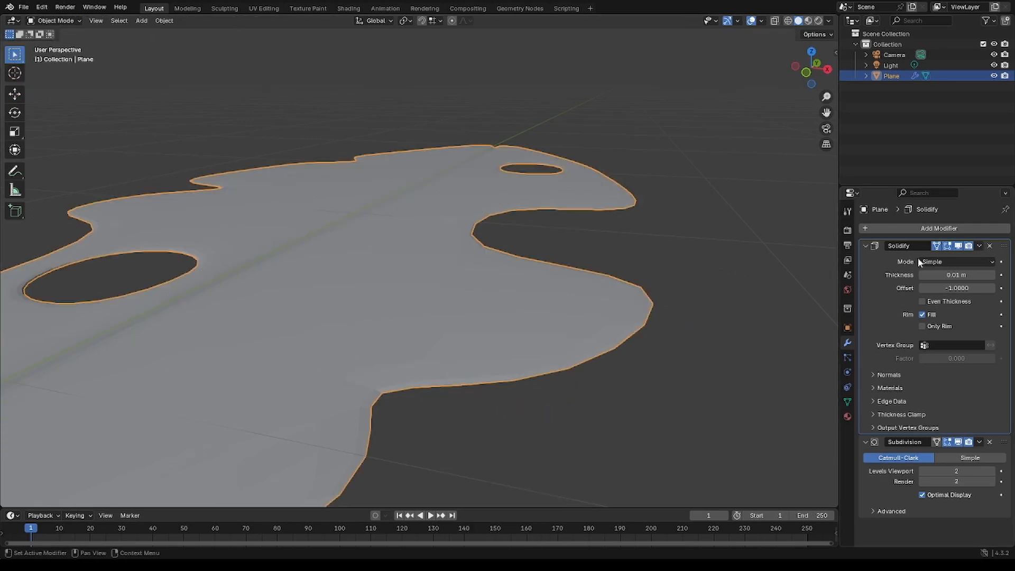
pyautogui.click(979, 246)
pyautogui.click(954, 258)
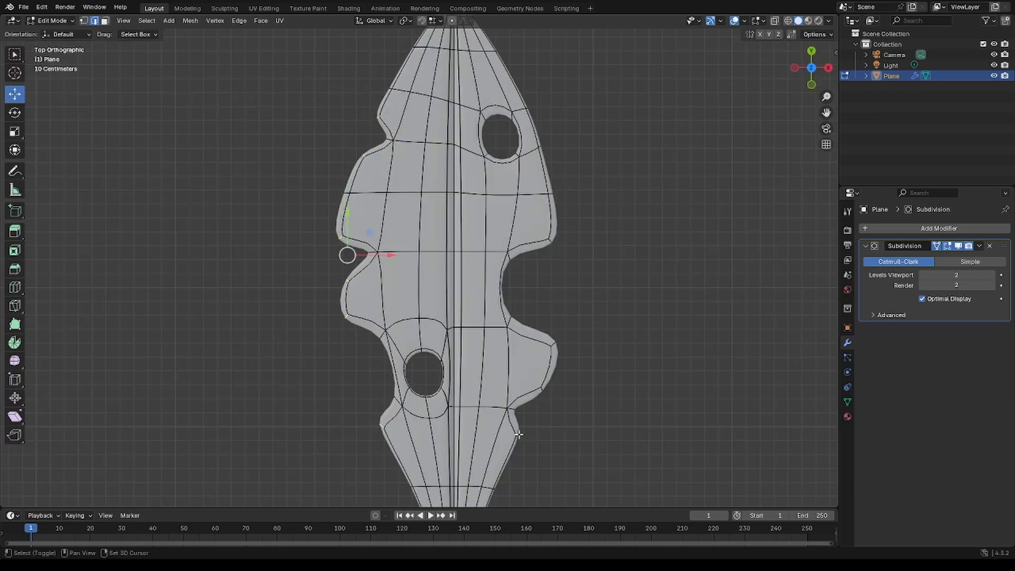
# - Crease the selected short corner edges along the leaf's outline by about 0.49, and return to Object Mode in top view
pyautogui.rightClick(626, 284)
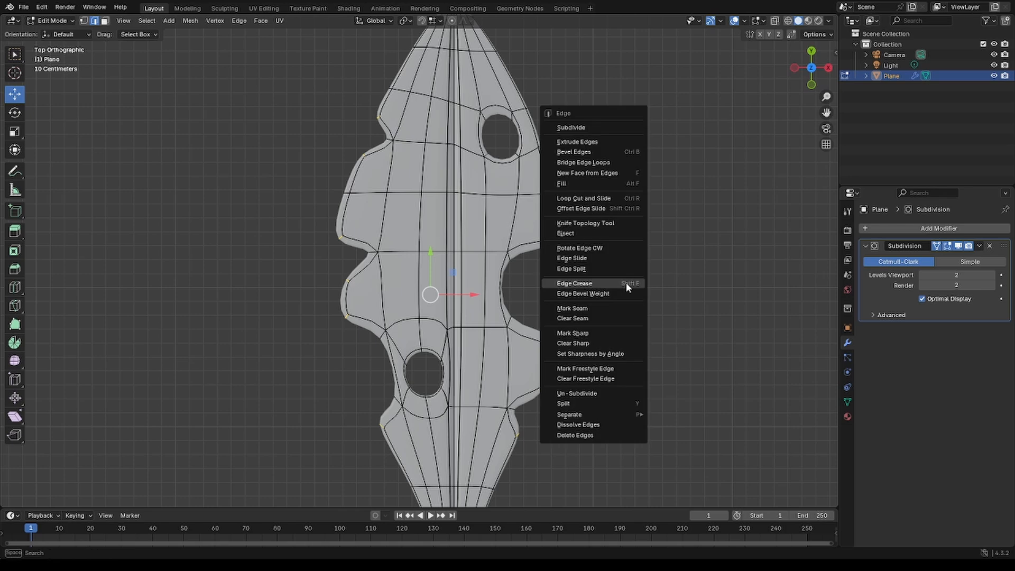
pyautogui.click(627, 283)
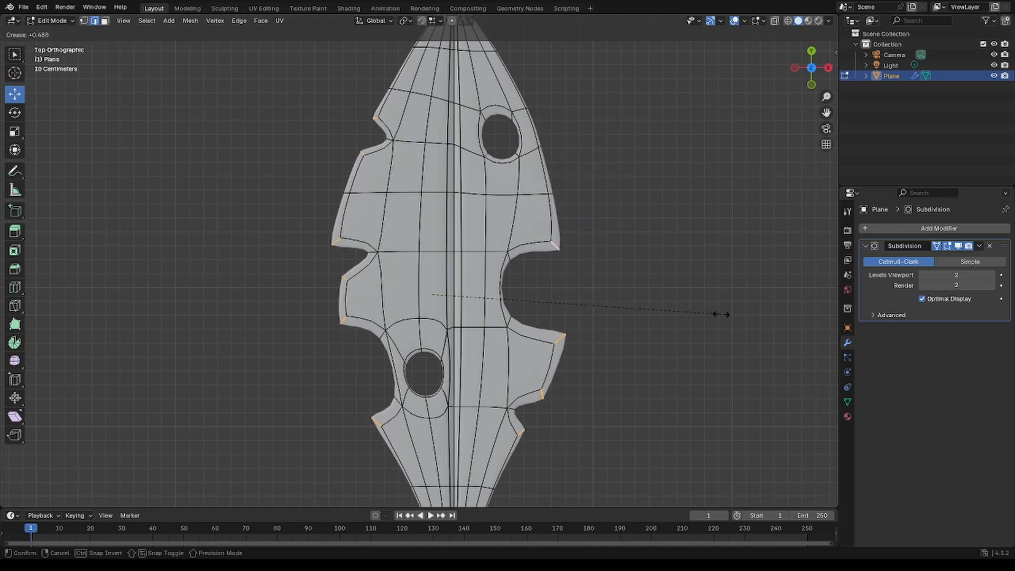
pyautogui.click(590, 290)
pyautogui.keyDown('alt'); pyautogui.click(531, 242); pyautogui.keyUp('alt')
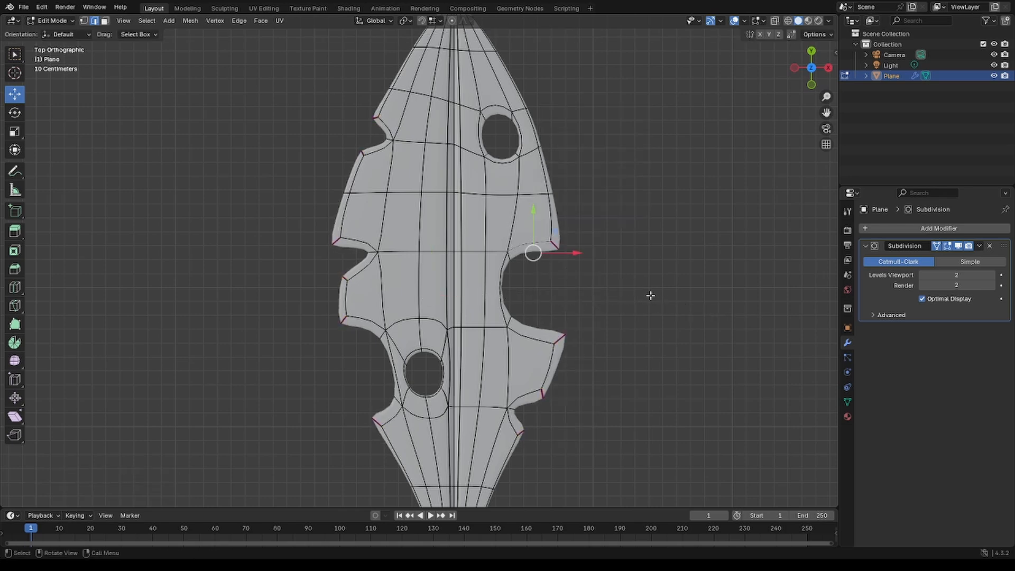
pyautogui.moveTo(651, 295); pyautogui.dragTo(601, 257, button='middle')
pyautogui.press('Tab')
pyautogui.moveTo(244, 253); pyautogui.dragTo(389, 241, button='middle')
pyautogui.press('KP_7')
pyautogui.scroll(-2, 578, 177)
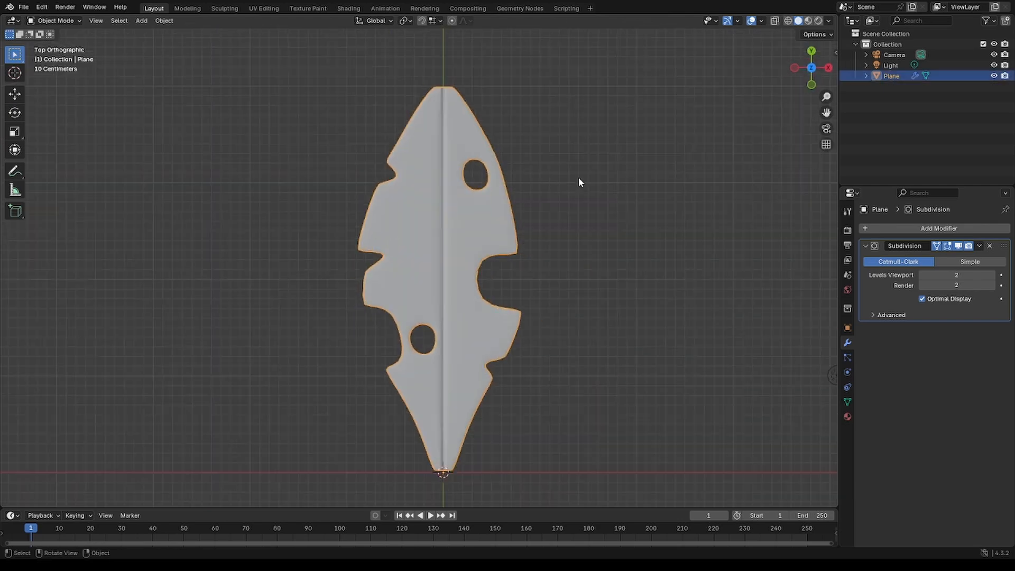
# - Split the 3D viewport, set the new area to the Shader Editor, and widen it while keeping the leaf in view
pyautogui.keyDown('shift'); pyautogui.moveTo(436, 287); pyautogui.dragTo(231, 279, button='middle'); pyautogui.keyUp('shift')
pyautogui.moveTo(836, 18); pyautogui.dragTo(382, 21)
pyautogui.click(395, 21)
pyautogui.click(423, 119)
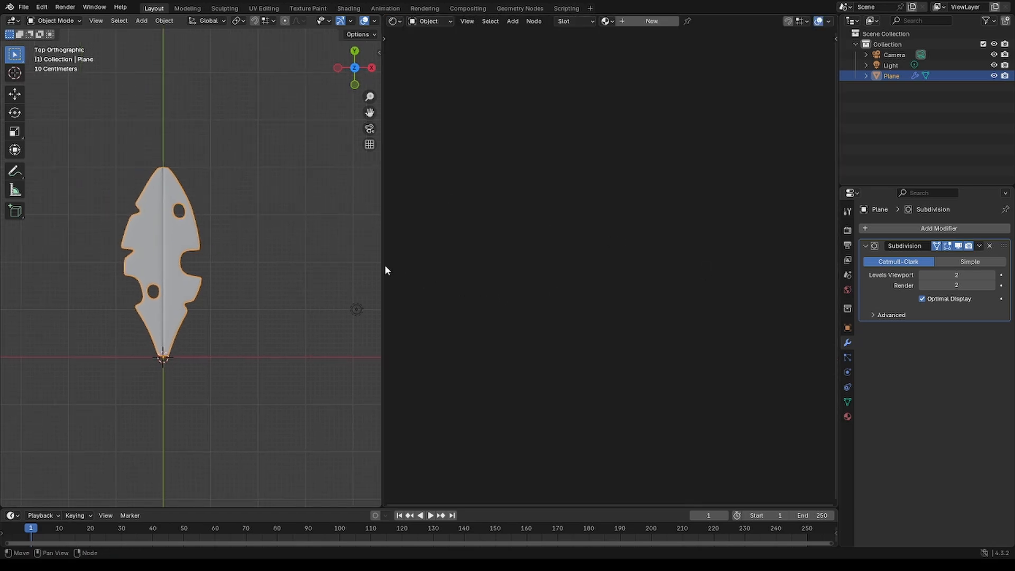
pyautogui.moveTo(385, 265); pyautogui.dragTo(270, 265)
pyautogui.scroll(3, 152, 267)
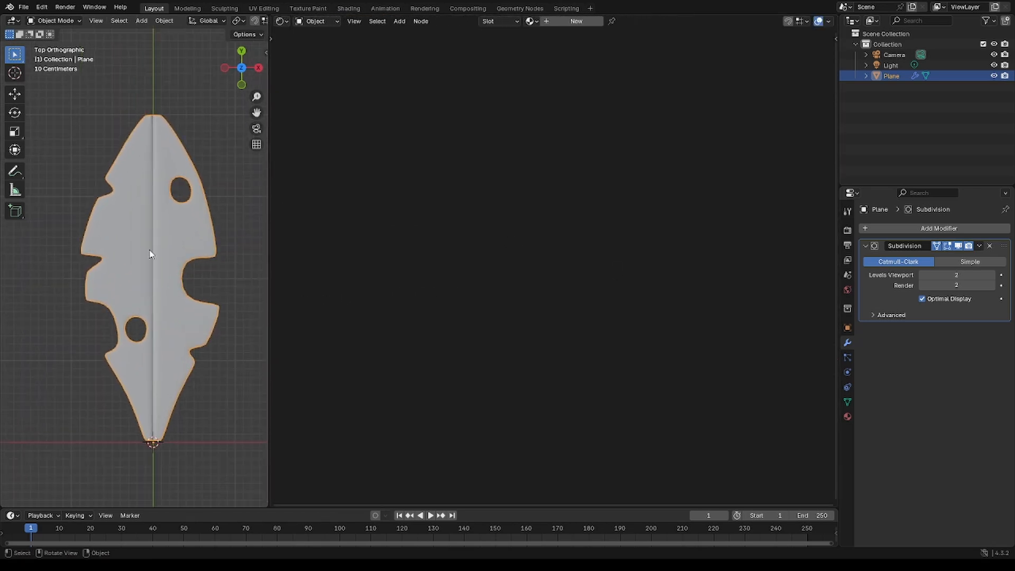
# - Select the lengthwise strip of midrib faces in Edit Mode, leaving out the faces at the tip and base ends
pyautogui.hotkey('ctrl', 'Tab')
pyautogui.click(230, 229)
pyautogui.scroll(1, 142, 216)
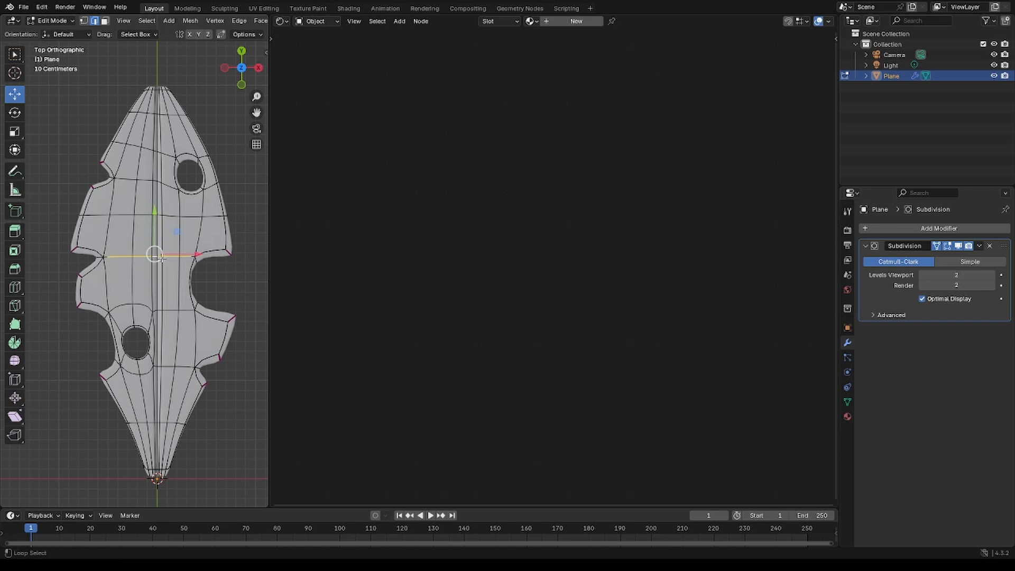
pyautogui.keyDown('alt'); pyautogui.click(152, 214); pyautogui.keyUp('alt')
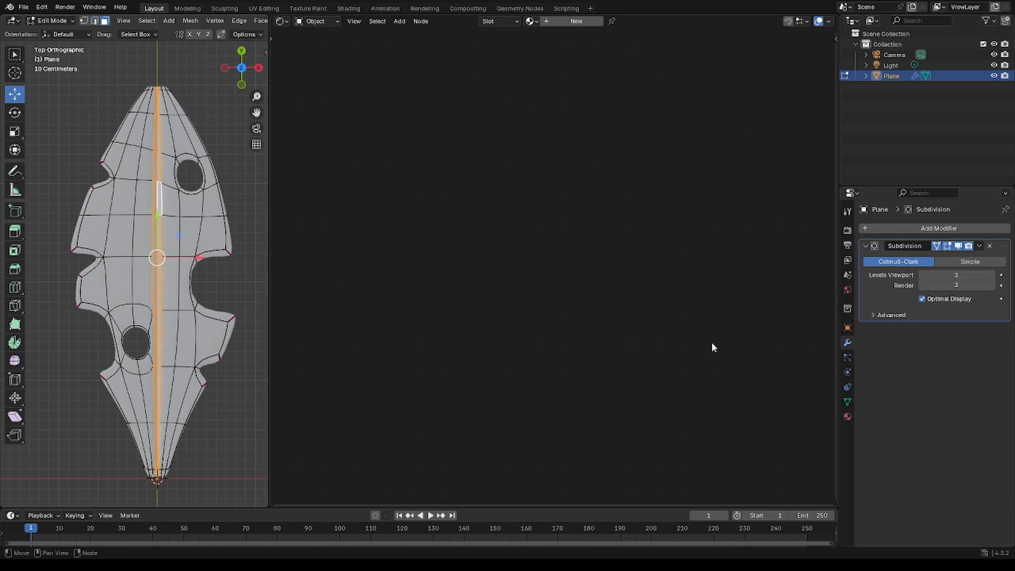
pyautogui.moveTo(138, 78); pyautogui.dragTo(168, 90)
pyautogui.keyDown('ctrl'); pyautogui.moveTo(134, 473); pyautogui.dragTo(168, 481); pyautogui.keyUp('ctrl')
# - Create a material named Leaf and give it a bright green base color
pyautogui.click(848, 417)
pyautogui.click(907, 274)
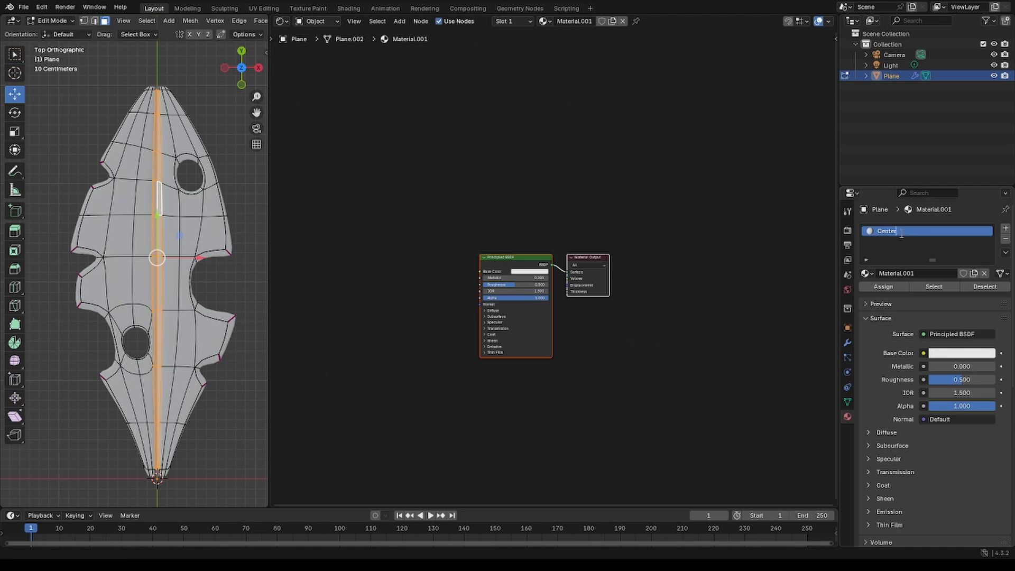
pyautogui.press('BackSpace')
pyautogui.write('af')
pyautogui.press('Return')
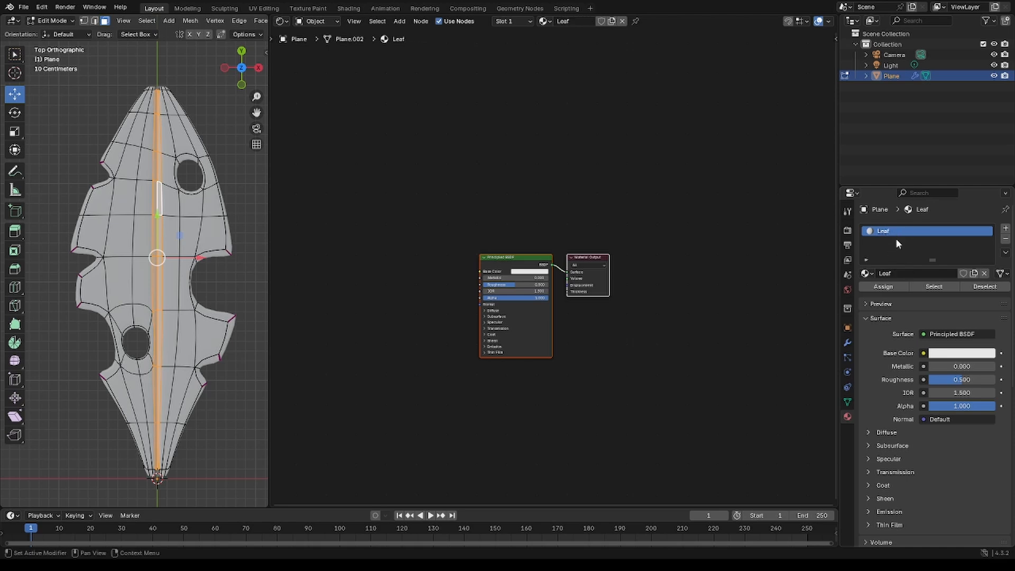
pyautogui.click(942, 351)
pyautogui.click(913, 216)
# - Add a second material slot with a new material named LeafCenter and give it a yellow-green base color
pyautogui.click(1006, 228)
pyautogui.click(909, 294)
pyautogui.click(911, 294)
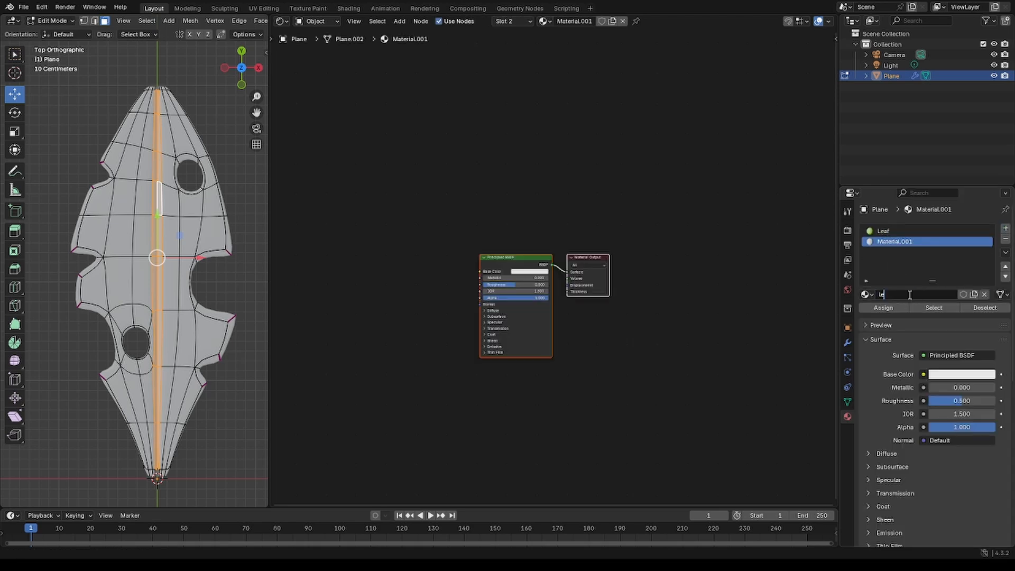
pyautogui.press('Return')
pyautogui.click(945, 375)
pyautogui.moveTo(925, 242); pyautogui.dragTo(898, 248)
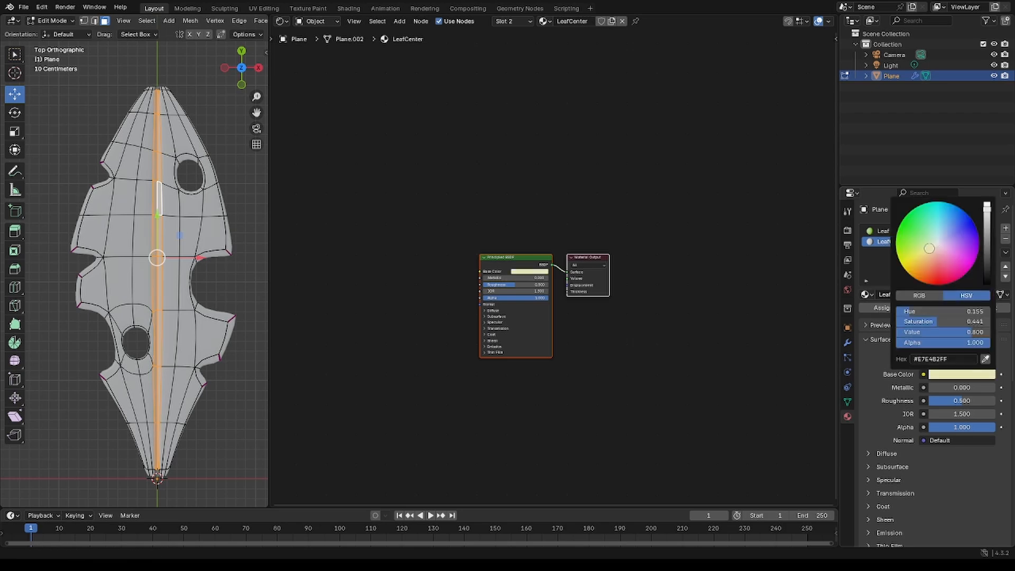
# - Assign LeafCenter to the selected midrib faces and switch the viewport to Material Preview shading
pyautogui.click(884, 307)
pyautogui.click(255, 282)
pyautogui.press('z')
pyautogui.click(201, 247)
# - Add a Color Ramp node to the Leaf material and connect its Color output to the Principled BSDF's Base Color
pyautogui.moveTo(525, 284); pyautogui.dragTo(614, 286, button='middle')
pyautogui.click(899, 231)
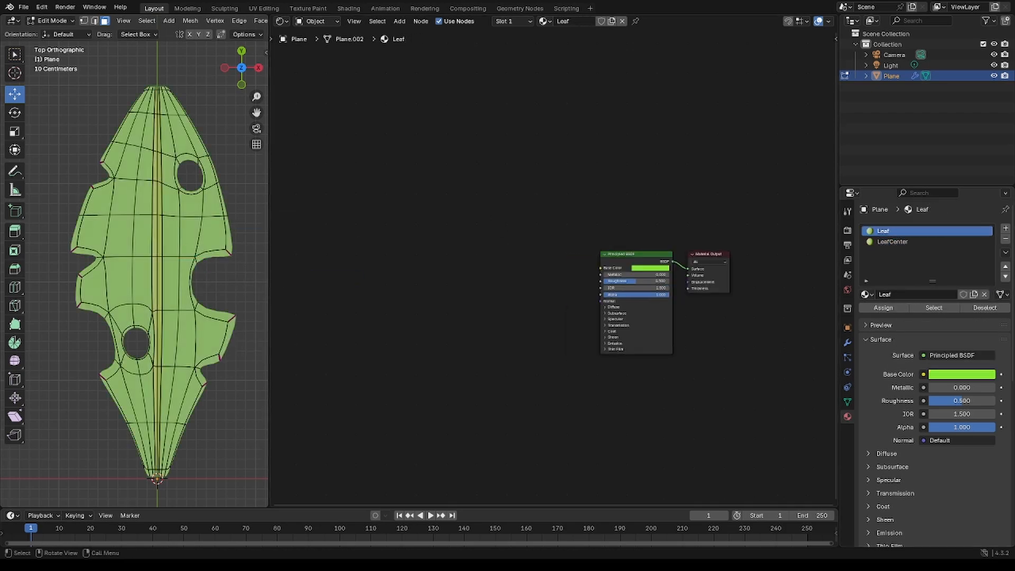
pyautogui.hotkey('shift', 'a')
pyautogui.click(362, 269)
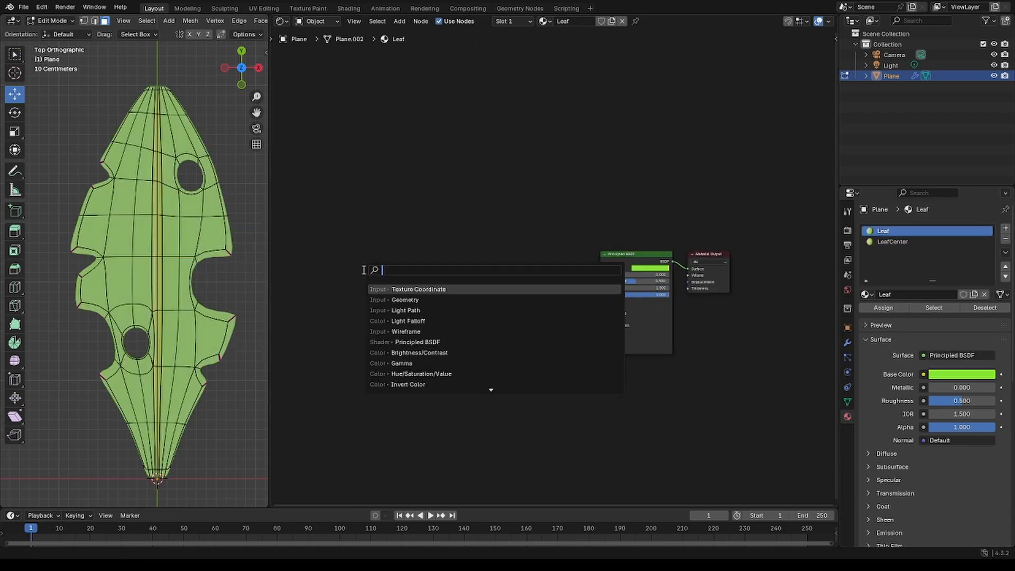
pyautogui.write('colo')
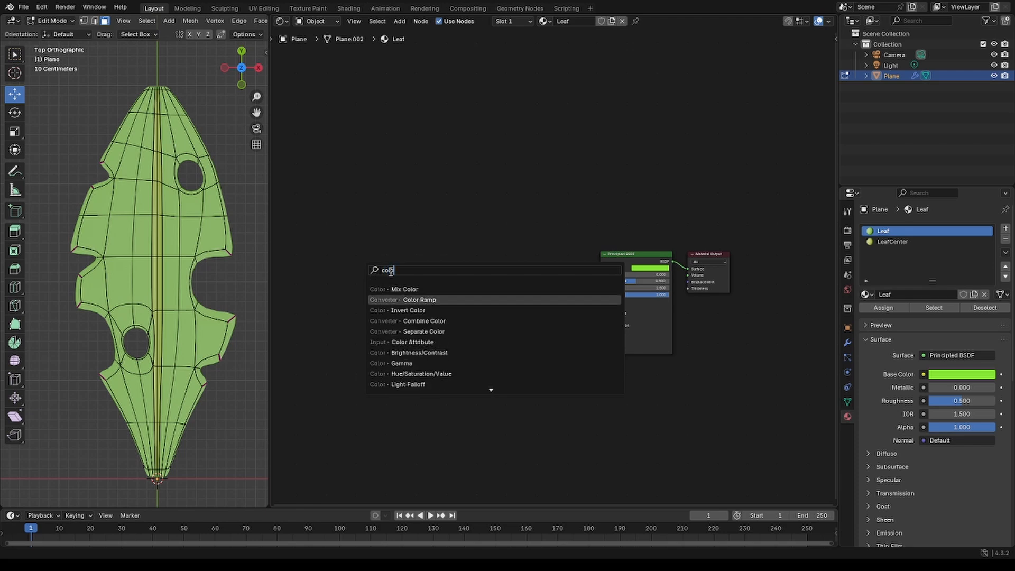
pyautogui.click(419, 300)
pyautogui.click(508, 291)
pyautogui.moveTo(546, 266); pyautogui.dragTo(602, 268)
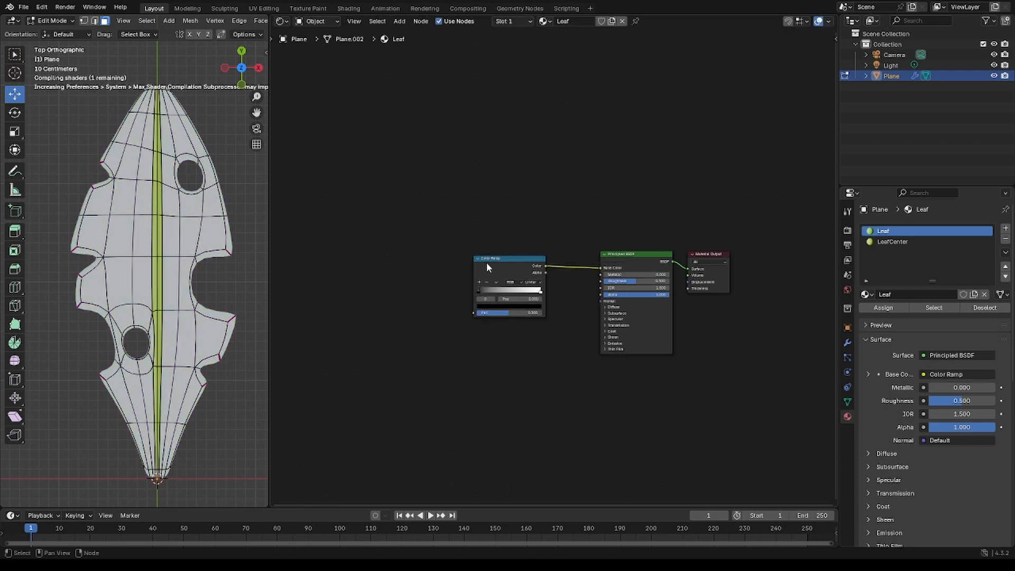
# - Add a Gradient Texture node feeding the Color Ramp's Fac input and set its gradient type to Spherical
pyautogui.moveTo(487, 262); pyautogui.dragTo(579, 271, button='middle')
pyautogui.moveTo(567, 321); pyautogui.dragTo(521, 304)
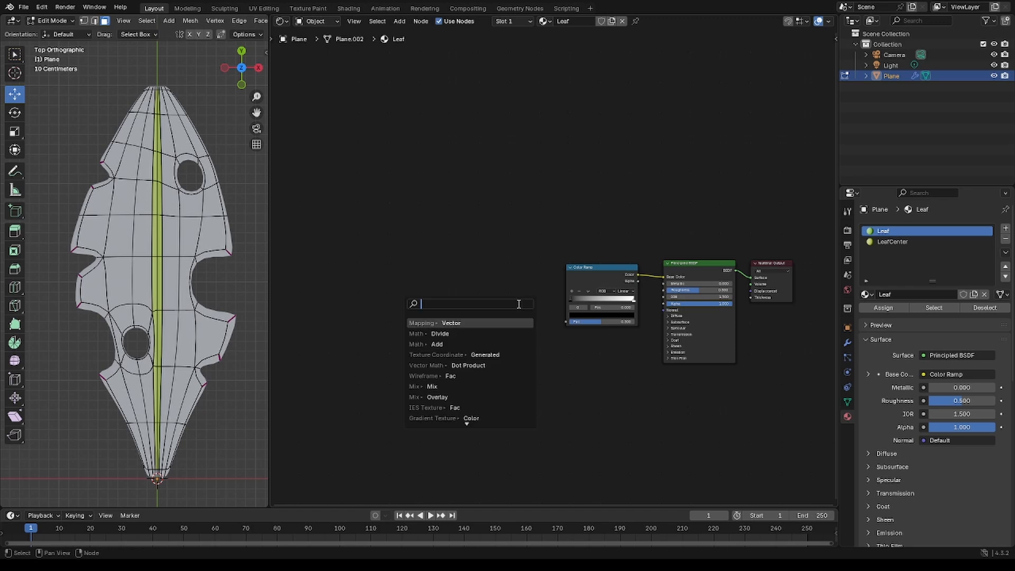
pyautogui.write('gra')
pyautogui.press('Return')
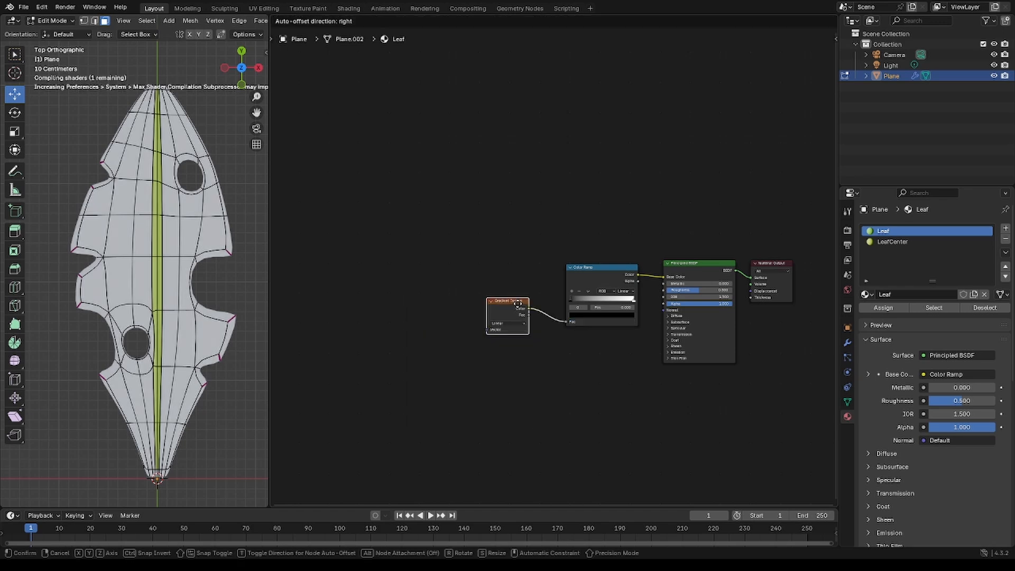
pyautogui.click(521, 322)
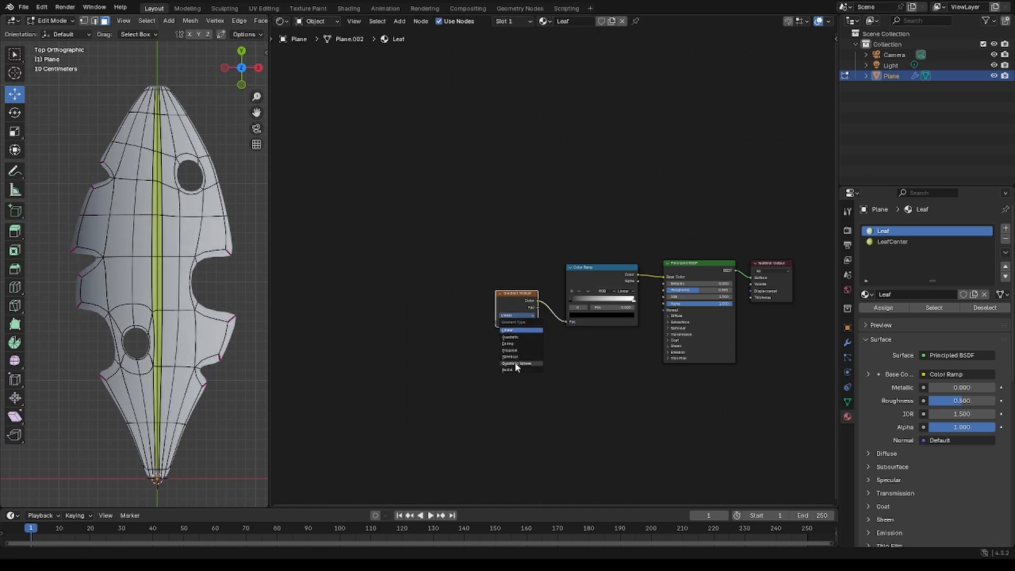
pyautogui.click(514, 357)
# - Add a Mapping node connected to the Gradient Texture's Vector input
pyautogui.moveTo(442, 335); pyautogui.dragTo(482, 333, button='middle')
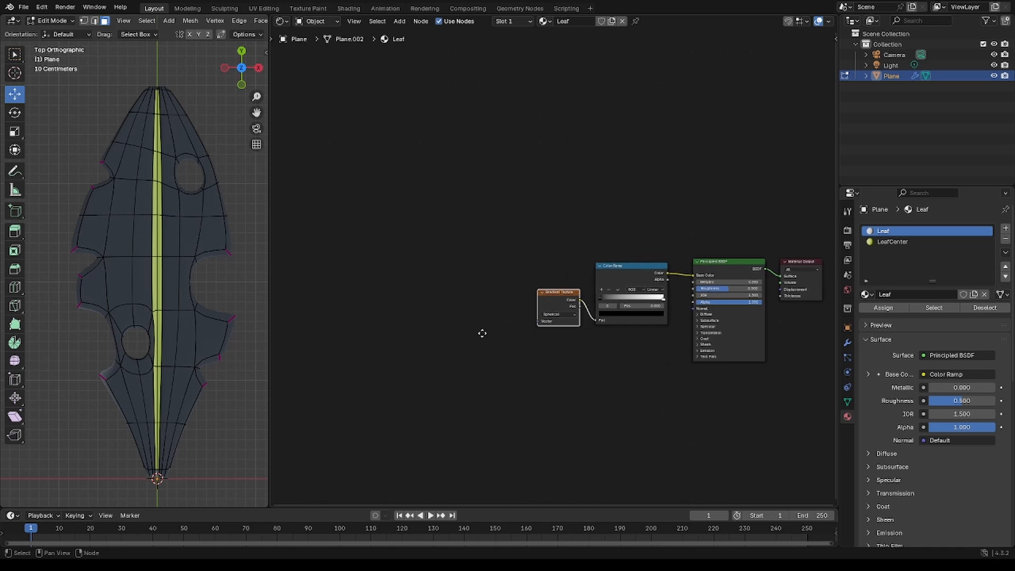
pyautogui.moveTo(546, 320); pyautogui.dragTo(499, 305)
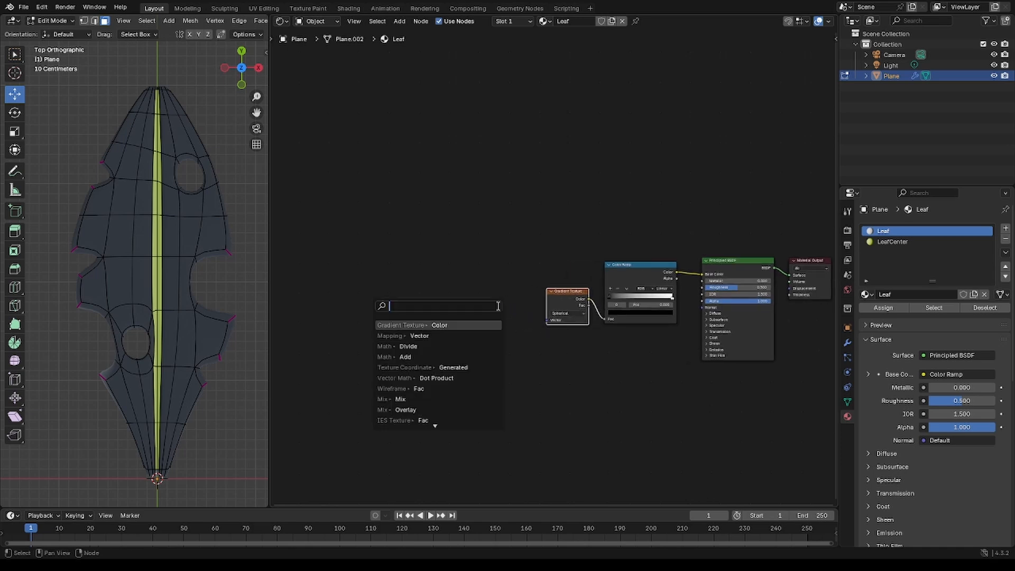
pyautogui.write('mapp')
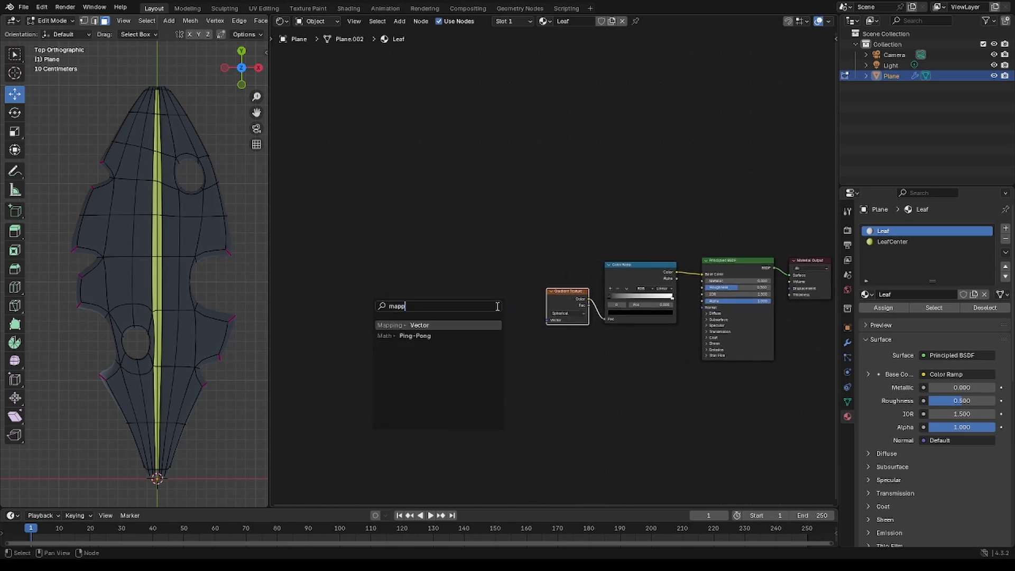
pyautogui.click(457, 325)
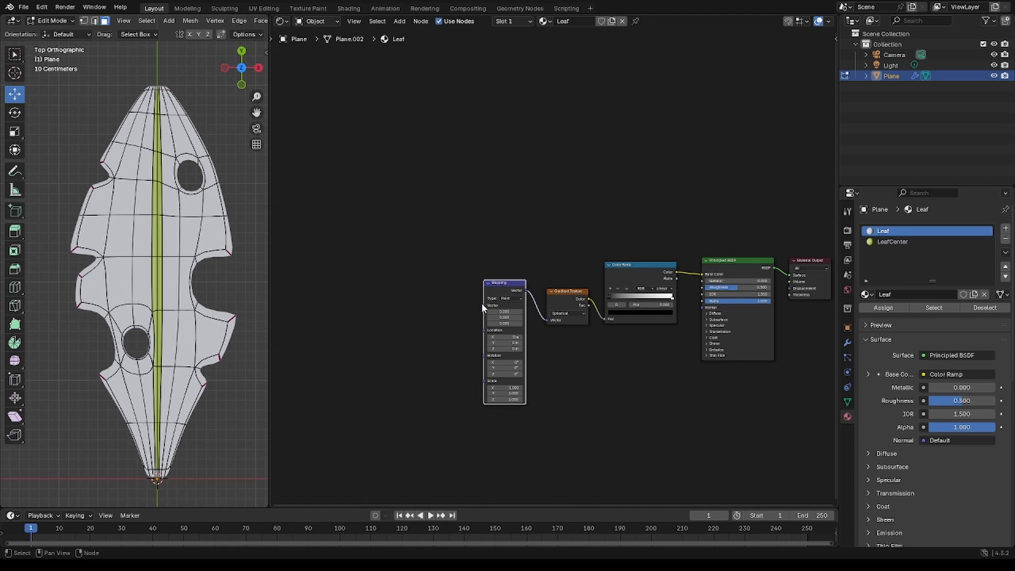
# - Add a Texture Coordinate node before the Mapping node and connect its Object output to the Mapping node's Vector input
pyautogui.moveTo(448, 322); pyautogui.dragTo(448, 323)
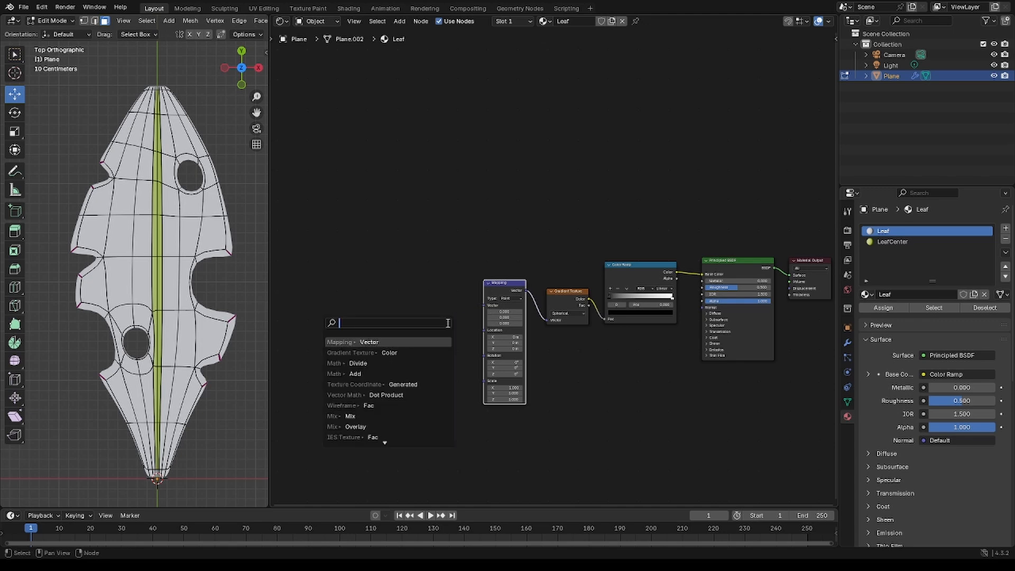
pyautogui.click(394, 384)
pyautogui.click(415, 350)
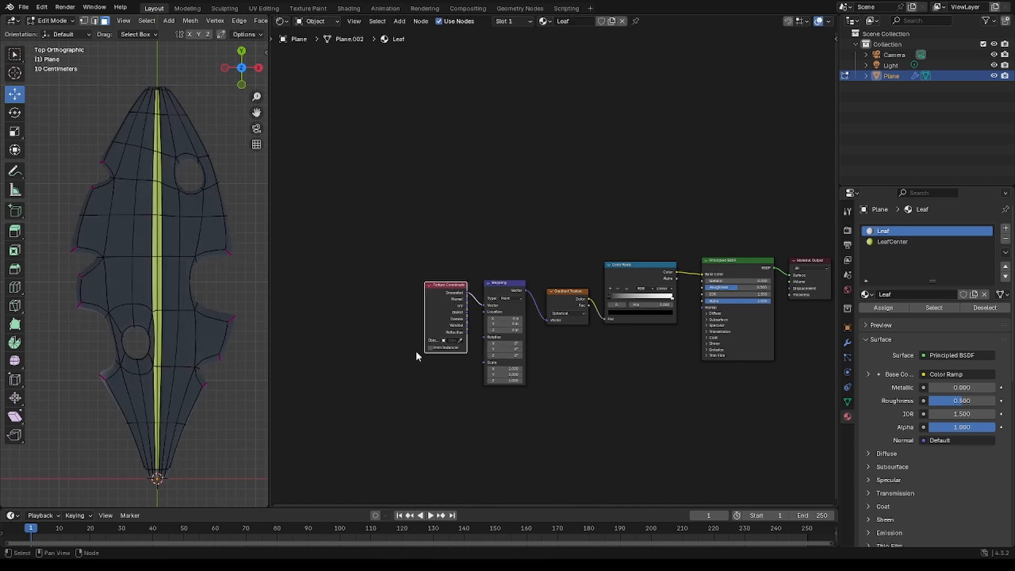
pyautogui.scroll(2, 433, 363)
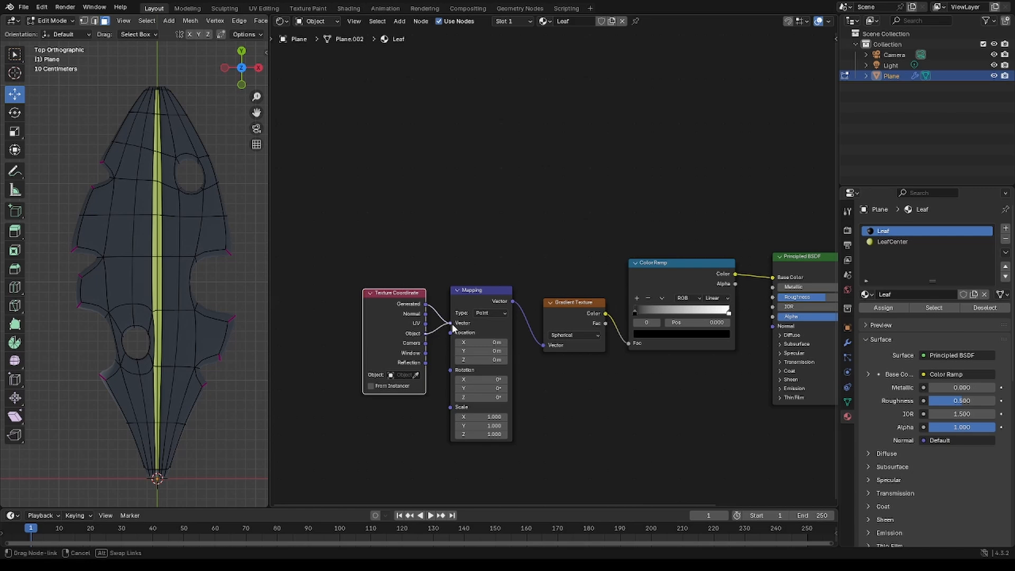
pyautogui.moveTo(452, 324); pyautogui.dragTo(452, 323)
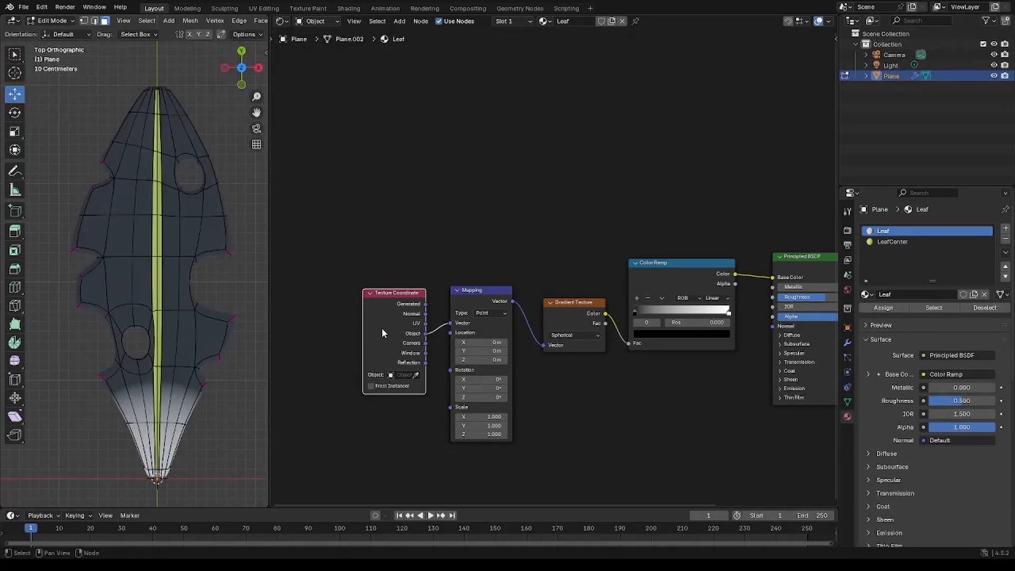
pyautogui.moveTo(382, 328); pyautogui.dragTo(387, 318)
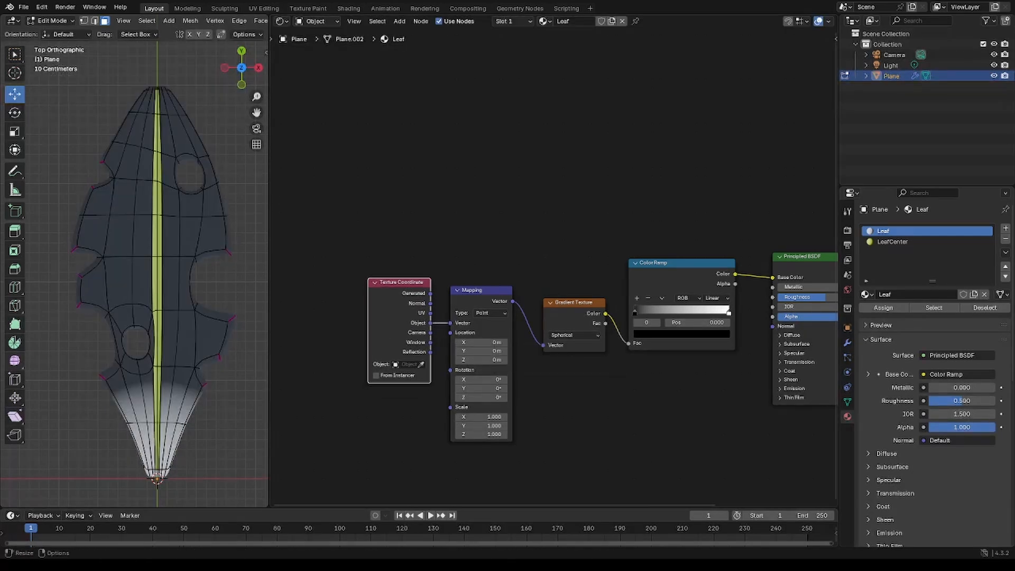
# - Stretch the gradient along the leaf with Mapping Location Y -1 m, Scale Y 0.500 and a larger Scale X, using Ease interpolation on the Color Ramp
pyautogui.moveTo(493, 244); pyautogui.dragTo(475, 225, button='middle')
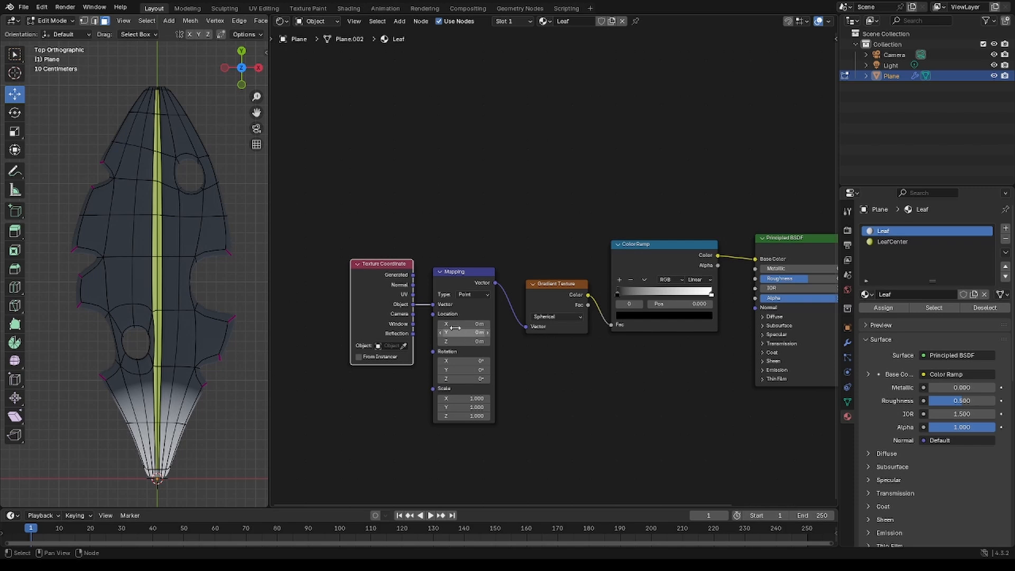
pyautogui.moveTo(465, 332); pyautogui.dragTo(433, 333)
pyautogui.moveTo(465, 399)
pyautogui.mouseDown()
pyautogui.moveTo(495, 399)
pyautogui.moveTo(455, 408)
pyautogui.mouseUp()
pyautogui.moveTo(460, 332); pyautogui.dragTo(476, 332)
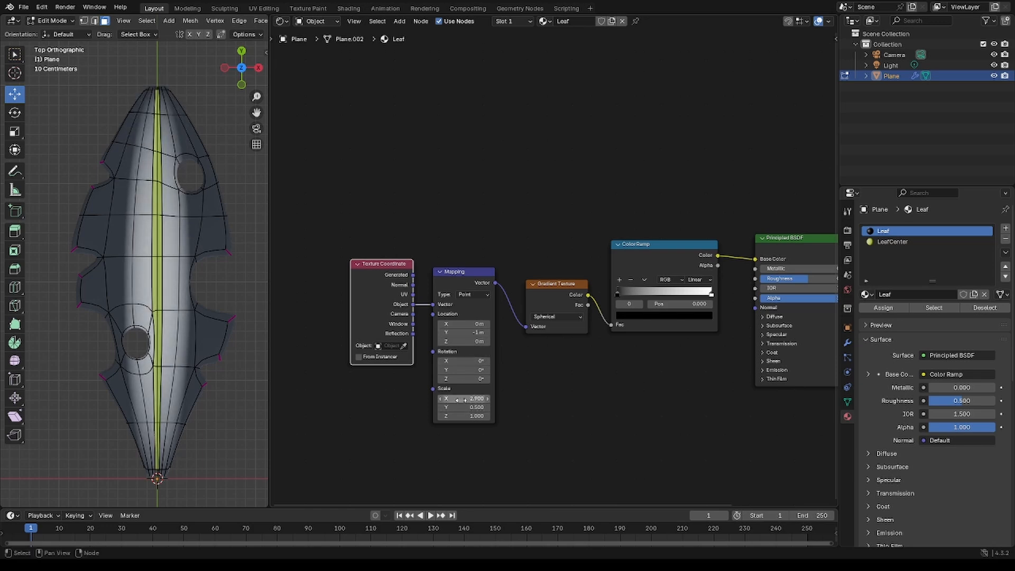
pyautogui.moveTo(463, 407); pyautogui.dragTo(462, 408)
pyautogui.moveTo(464, 398); pyautogui.dragTo(404, 399)
pyautogui.click(699, 279)
pyautogui.click(699, 299)
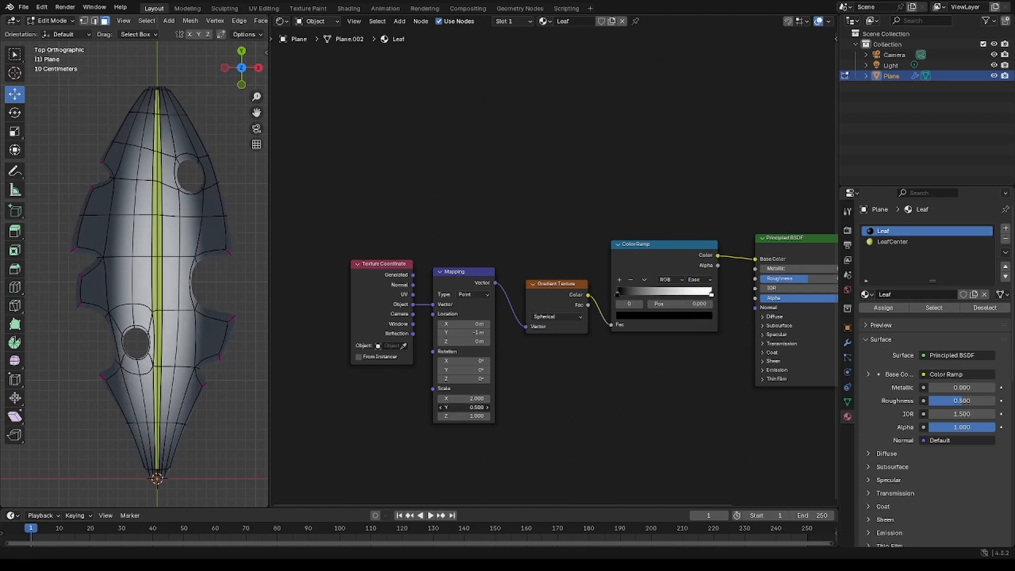
pyautogui.moveTo(466, 407)
pyautogui.mouseDown()
pyautogui.moveTo(455, 407)
pyautogui.moveTo(474, 399)
pyautogui.mouseUp()
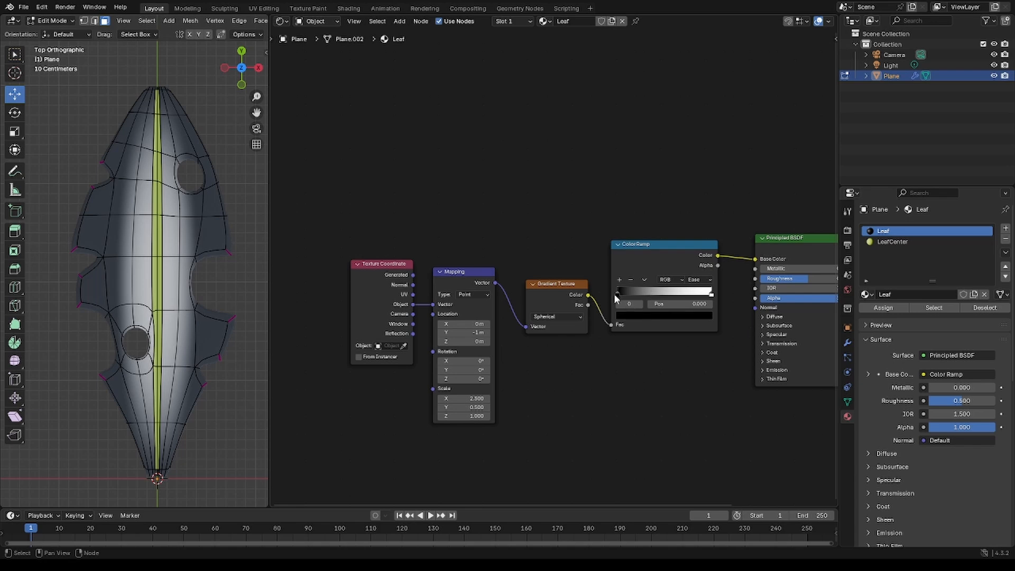
# - Move the Color Ramp's white stop to about 0.677 and recolor it bright green
pyautogui.moveTo(711, 292); pyautogui.dragTo(682, 297)
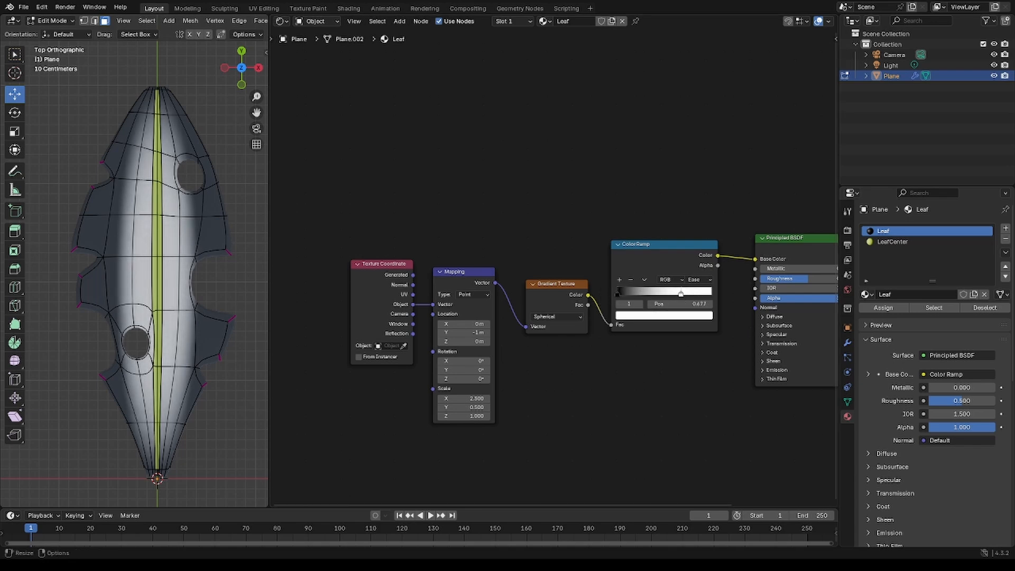
pyautogui.click(654, 316)
pyautogui.moveTo(652, 204); pyautogui.dragTo(623, 203)
pyautogui.moveTo(697, 180)
pyautogui.mouseDown()
pyautogui.moveTo(697, 200)
pyautogui.moveTo(697, 186)
pyautogui.mouseUp()
# - Recolor the Color Ramp's black stop dark green and move the bright green stop to about 0.973
pyautogui.click(619, 294)
pyautogui.click(653, 316)
pyautogui.moveTo(637, 196); pyautogui.dragTo(623, 193)
pyautogui.moveTo(697, 185); pyautogui.dragTo(697, 217)
pyautogui.click(682, 294)
pyautogui.click(653, 316)
pyautogui.click(618, 295)
pyautogui.click(653, 316)
pyautogui.moveTo(682, 295); pyautogui.dragTo(710, 298)
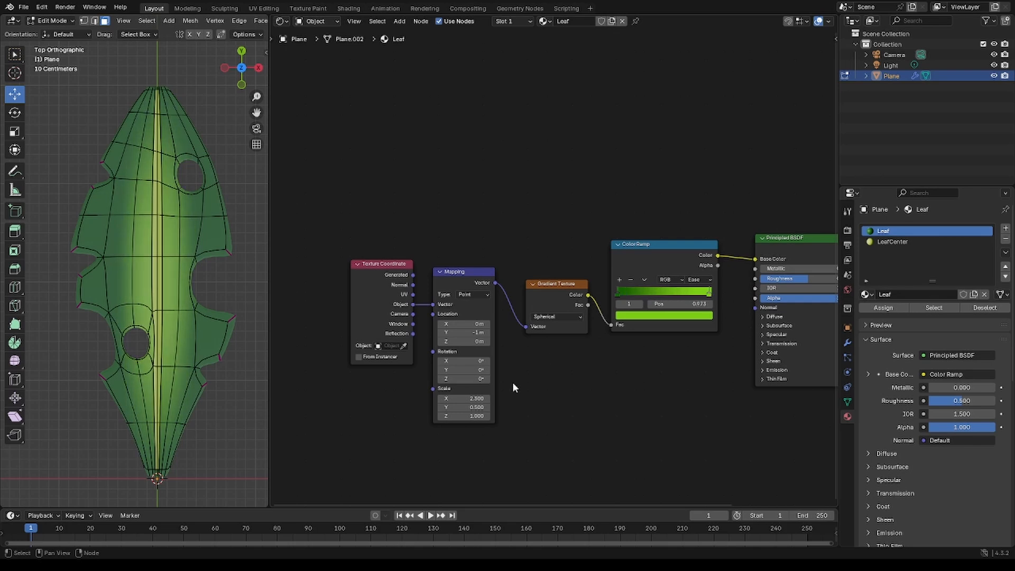
# - Set the Mapping node's Scale X to 1.700 and return the leaf to Object Mode with nothing selected
pyautogui.moveTo(464, 399)
pyautogui.mouseDown()
pyautogui.moveTo(478, 399)
pyautogui.moveTo(460, 399)
pyautogui.mouseUp()
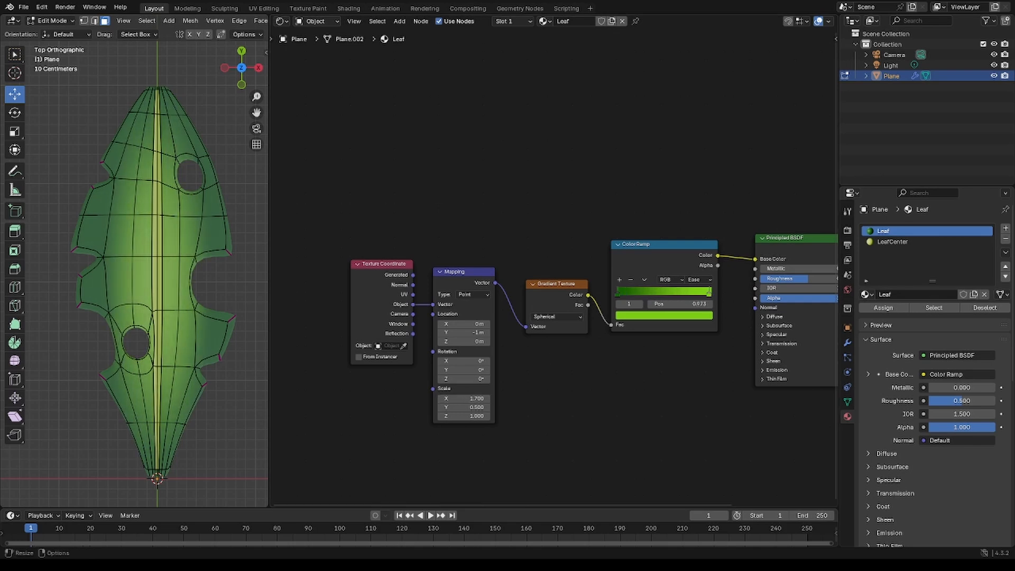
pyautogui.hotkey('ctrl', 'Tab')
pyautogui.click(65, 217)
pyautogui.click(65, 204)
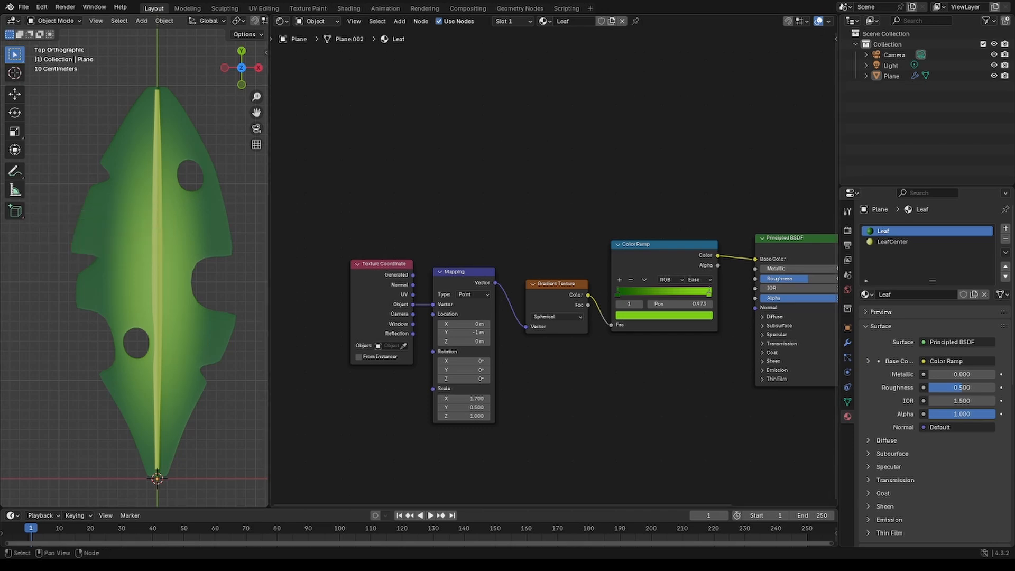
# - Copy the Leaf material's gradient node chain into LeafCenter, connect the Color Ramp to Base Color and tidy the node layout
pyautogui.click(882, 242)
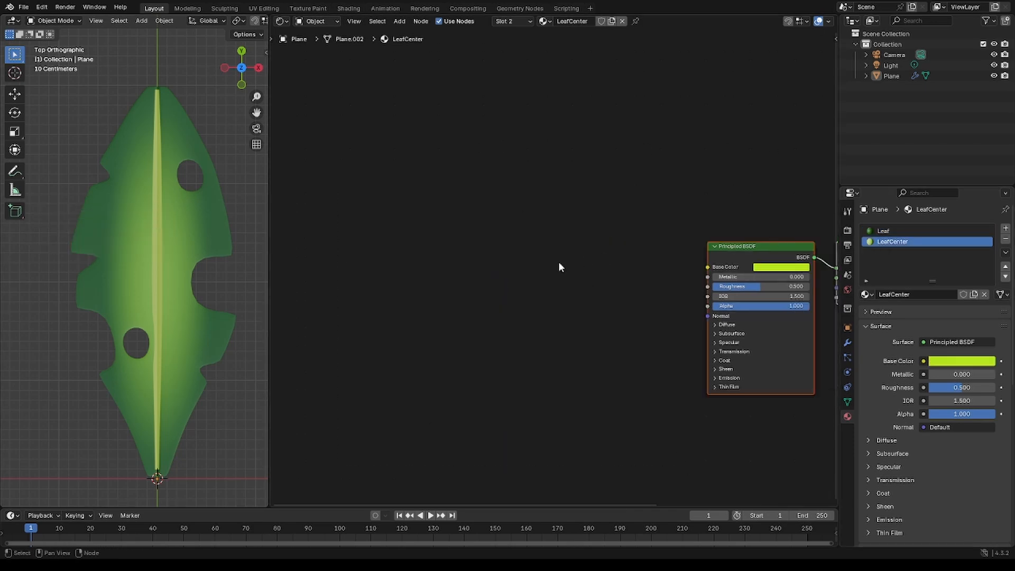
pyautogui.hotkey('ctrl', 'v')
pyautogui.moveTo(657, 247); pyautogui.dragTo(708, 267)
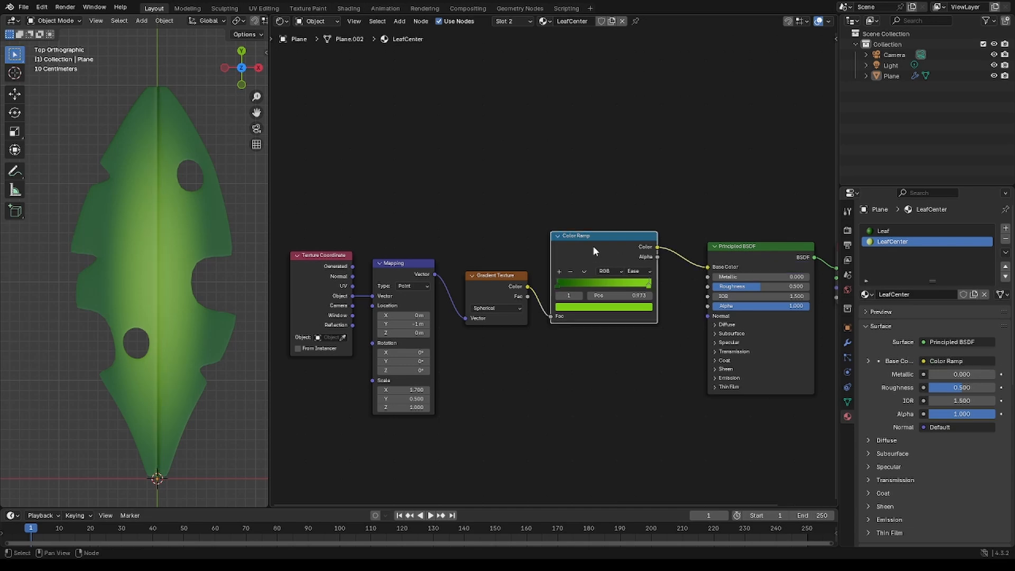
pyautogui.moveTo(594, 251); pyautogui.dragTo(614, 264)
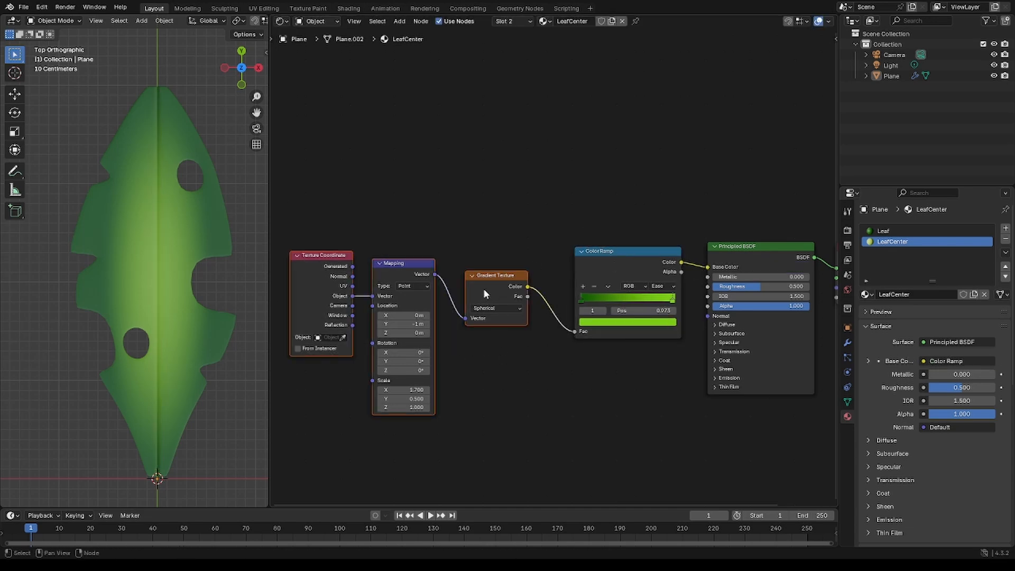
pyautogui.moveTo(483, 290); pyautogui.dragTo(516, 305)
# - Reverse LeafCenter's Color Ramp to run from bright to dark green and set its Mapping Scale to X 1.000 and Y -0.100
pyautogui.moveTo(673, 299)
pyautogui.mouseDown()
pyautogui.moveTo(629, 303)
pyautogui.moveTo(675, 300)
pyautogui.mouseUp()
pyautogui.moveTo(437, 404)
pyautogui.mouseDown()
pyautogui.moveTo(418, 404)
pyautogui.moveTo(452, 414)
pyautogui.moveTo(458, 404)
pyautogui.moveTo(427, 413)
pyautogui.mouseUp()
pyautogui.press('Return')
pyautogui.moveTo(582, 299); pyautogui.dragTo(642, 301)
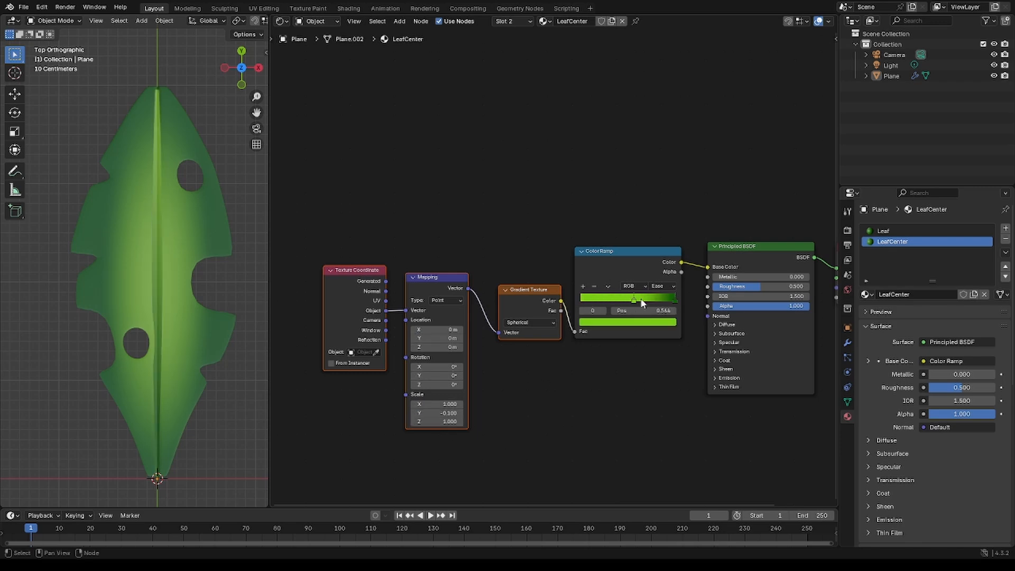
pyautogui.doubleClick(459, 404)
pyautogui.press('BackSpace')
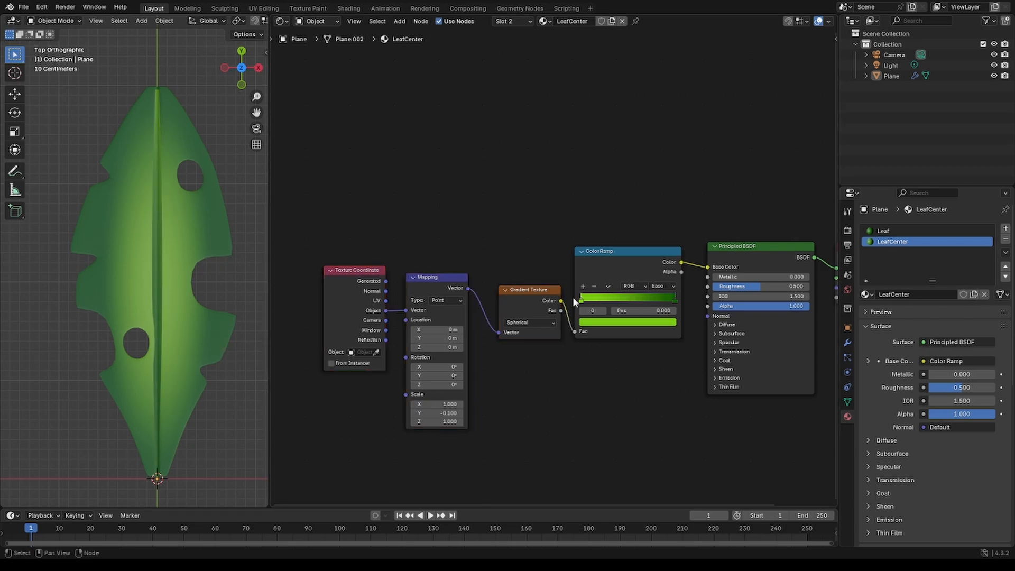
pyautogui.scroll(-3, 220, 340)
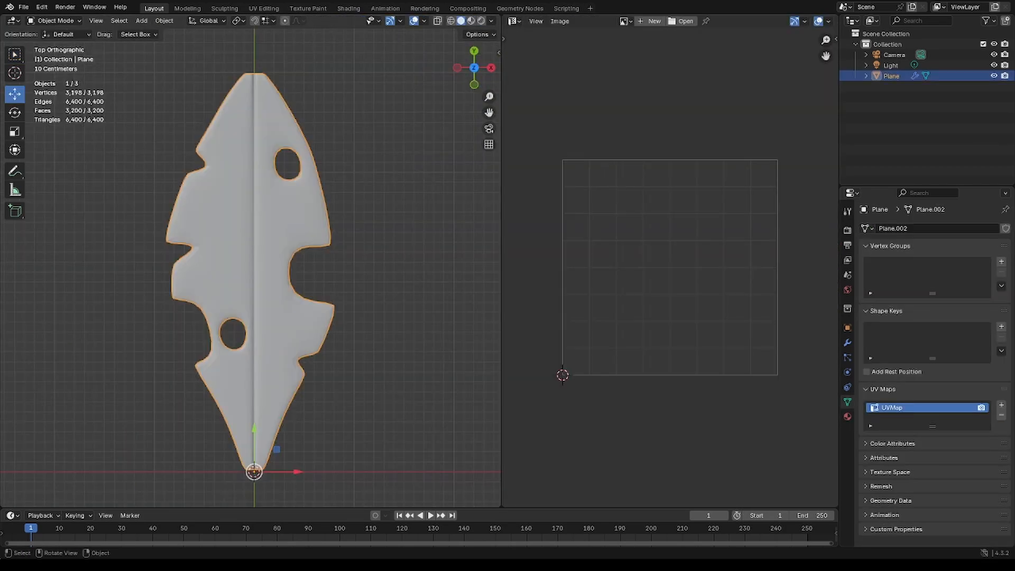
# - Show the leaf in Material Preview shading and switch it to Edit Mode
pyautogui.press('z')
pyautogui.click(83, 273)
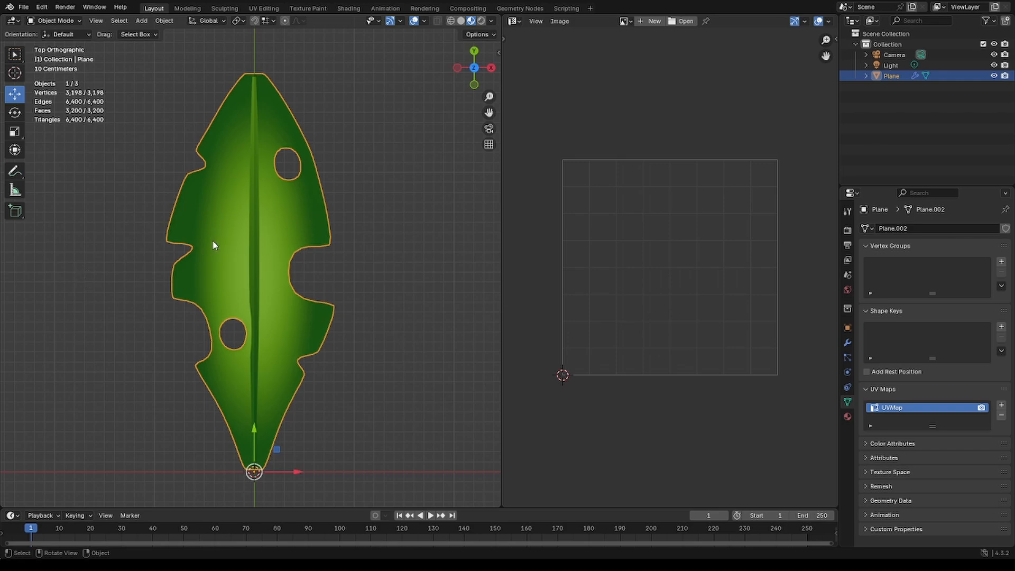
pyautogui.hotkey('ctrl', 'Tab')
pyautogui.click(317, 236)
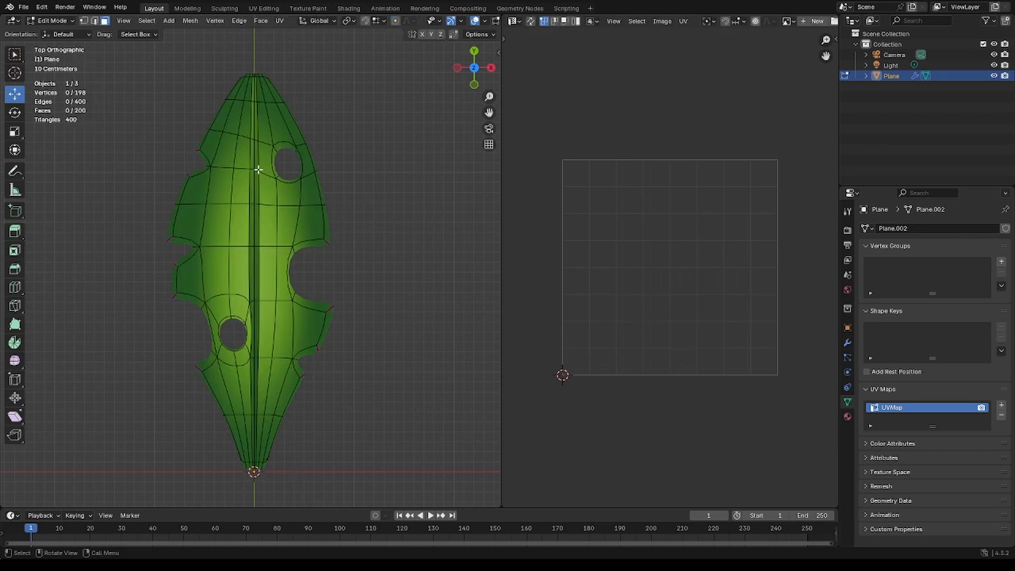
# - Select the leaf's underside and rim faces from the front view in Wireframe shading
pyautogui.press('KP_1')
pyautogui.press('z')
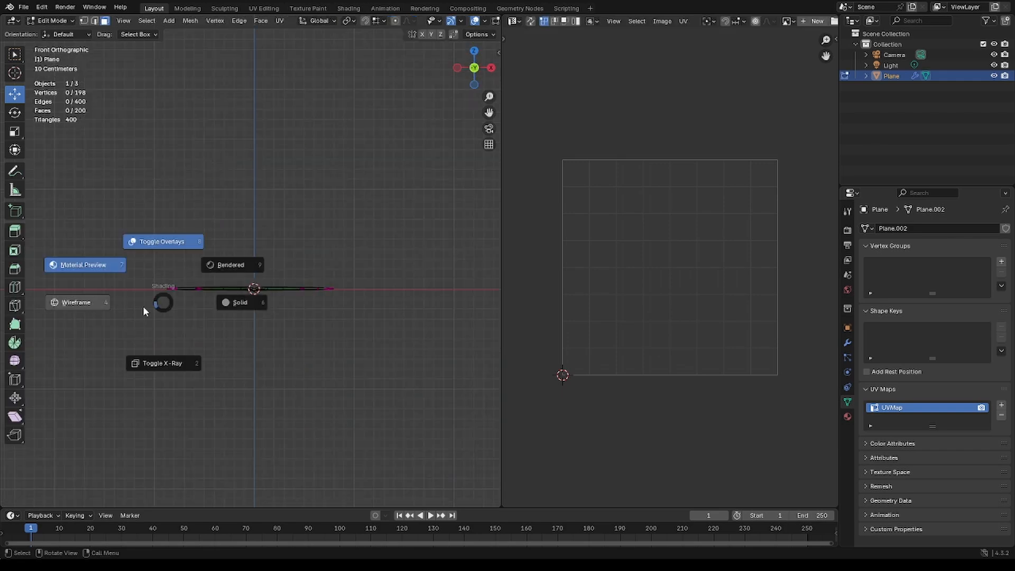
pyautogui.click(122, 310)
pyautogui.scroll(3, 149, 315)
pyautogui.moveTo(468, 391); pyautogui.dragTo(68, 305)
pyautogui.moveTo(127, 291); pyautogui.dragTo(249, 234, button='middle')
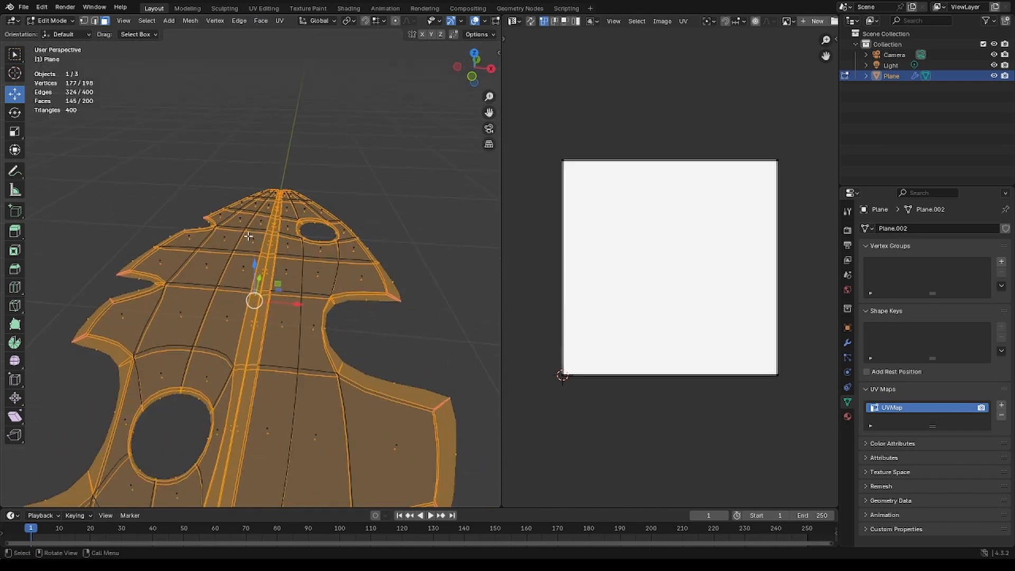
# - Return to Solid shading and remove the lower midrib groove faces from the selection
pyautogui.hotkey('shift', 'z')
pyautogui.scroll(-3, 223, 321)
pyautogui.keyDown('shift'); pyautogui.moveTo(212, 358); pyautogui.dragTo(244, 384); pyautogui.keyUp('shift')
pyautogui.hotkey('ctrl', 'z')
pyautogui.keyDown('ctrl'); pyautogui.moveTo(250, 277); pyautogui.dragTo(245, 318); pyautogui.keyUp('ctrl')
pyautogui.rightClick(245, 319)
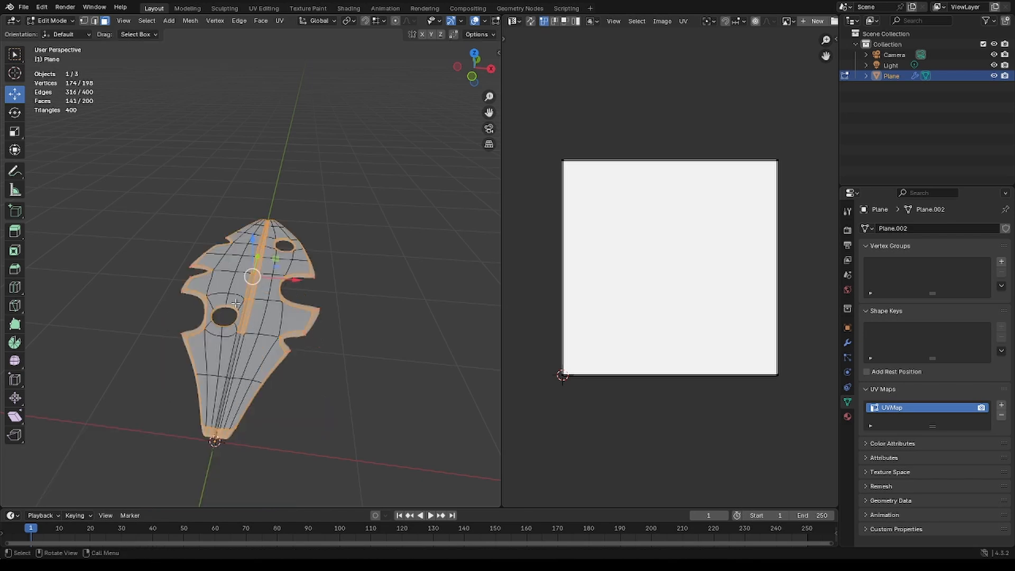
# - Remove the remaining midrib groove faces on the leaf's upper side from the selection, checking up to the tip and stem
pyautogui.moveTo(241, 223); pyautogui.dragTo(238, 272, button='middle')
pyautogui.scroll(3, 237, 269)
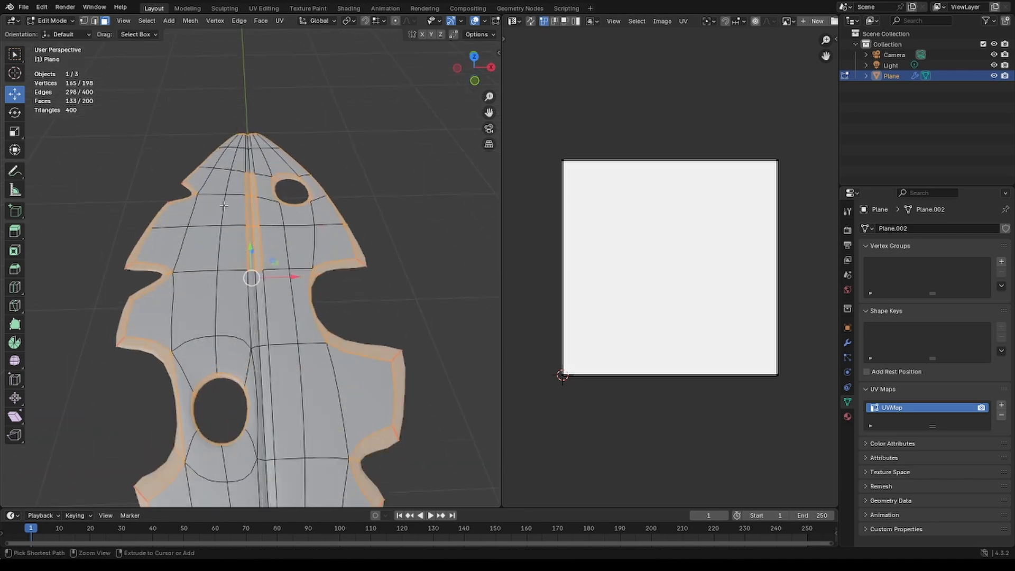
pyautogui.keyDown('ctrl'); pyautogui.moveTo(251, 206); pyautogui.dragTo(265, 238); pyautogui.keyUp('ctrl')
pyautogui.scroll(-3, 254, 243)
pyautogui.moveTo(199, 264); pyautogui.dragTo(230, 254, button='middle')
pyautogui.scroll(4, 233, 248)
pyautogui.keyDown('shift'); pyautogui.moveTo(339, 392); pyautogui.dragTo(164, 185, button='middle'); pyautogui.keyUp('shift')
pyautogui.keyDown('ctrl'); pyautogui.moveTo(377, 344); pyautogui.dragTo(398, 369); pyautogui.keyUp('ctrl')
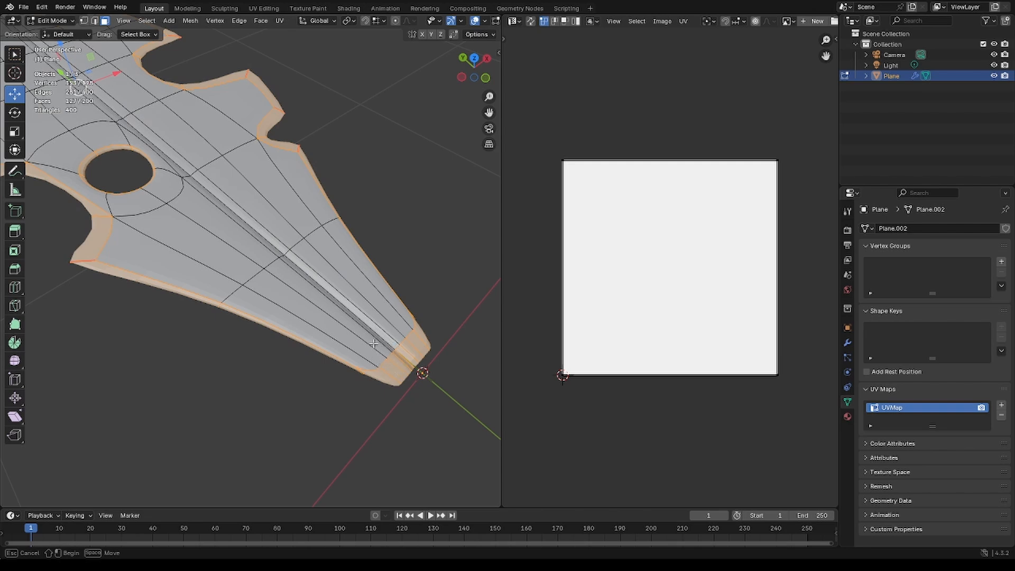
# - Project the UVs of the leaf's selected underside and rim faces from the top view
pyautogui.scroll(-1, 370, 338)
pyautogui.keyDown('shift'); pyautogui.moveTo(132, 143); pyautogui.dragTo(338, 333, button='middle'); pyautogui.keyUp('shift')
pyautogui.moveTo(238, 317); pyautogui.dragTo(303, 143, button='middle')
pyautogui.scroll(-4, 344, 161)
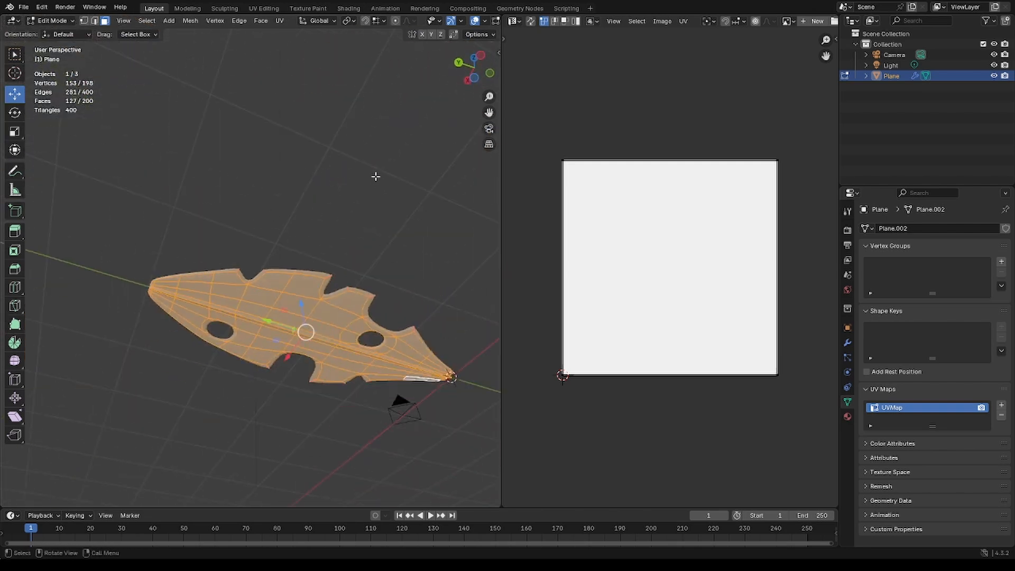
pyautogui.press('KP_7')
pyautogui.click(284, 21)
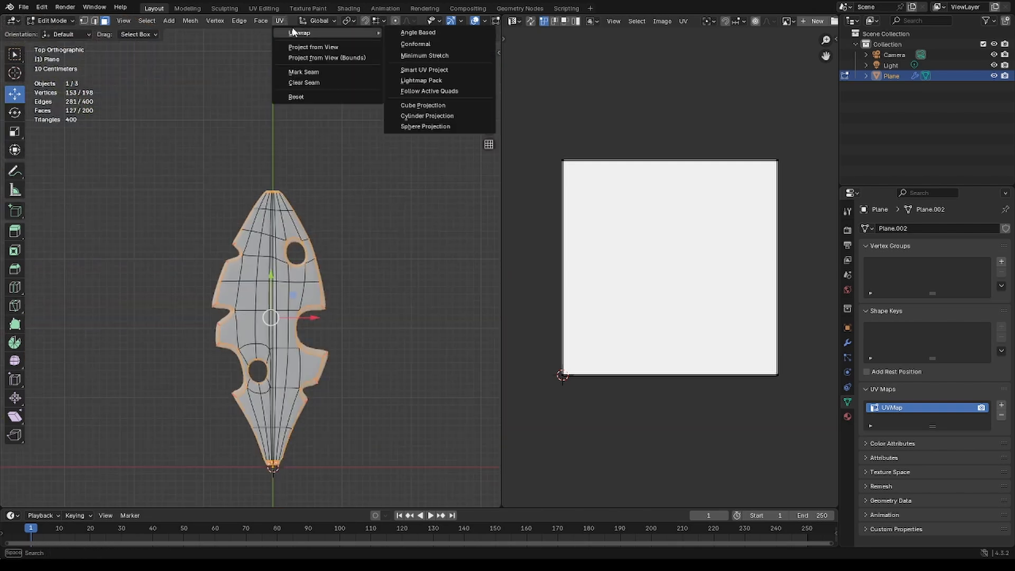
pyautogui.click(291, 47)
pyautogui.scroll(1, 610, 286)
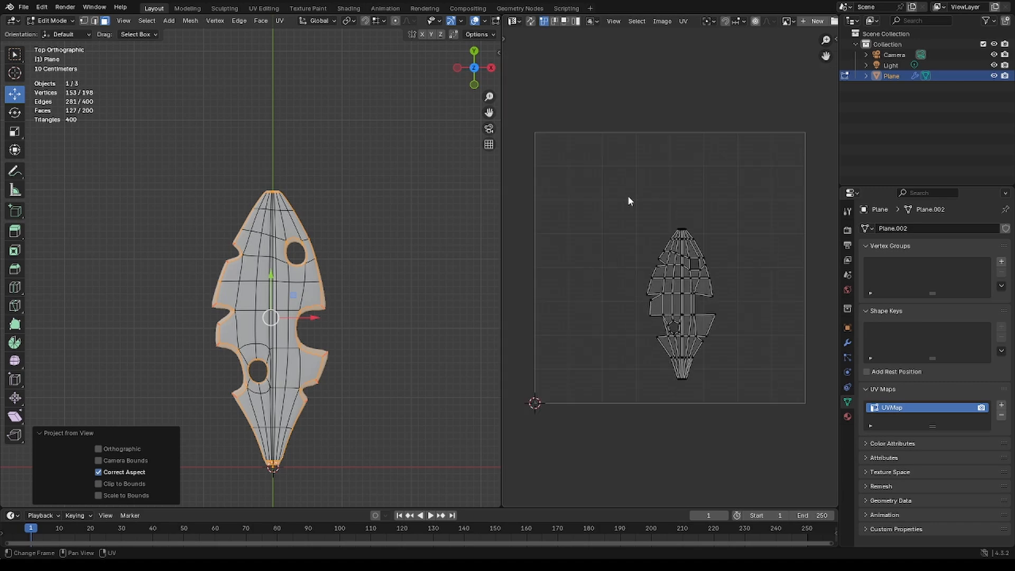
# - Unwrap the selected underside and rim faces with the Minimum Stretch method
pyautogui.press('a')
pyautogui.click(281, 21)
pyautogui.moveTo(304, 32)
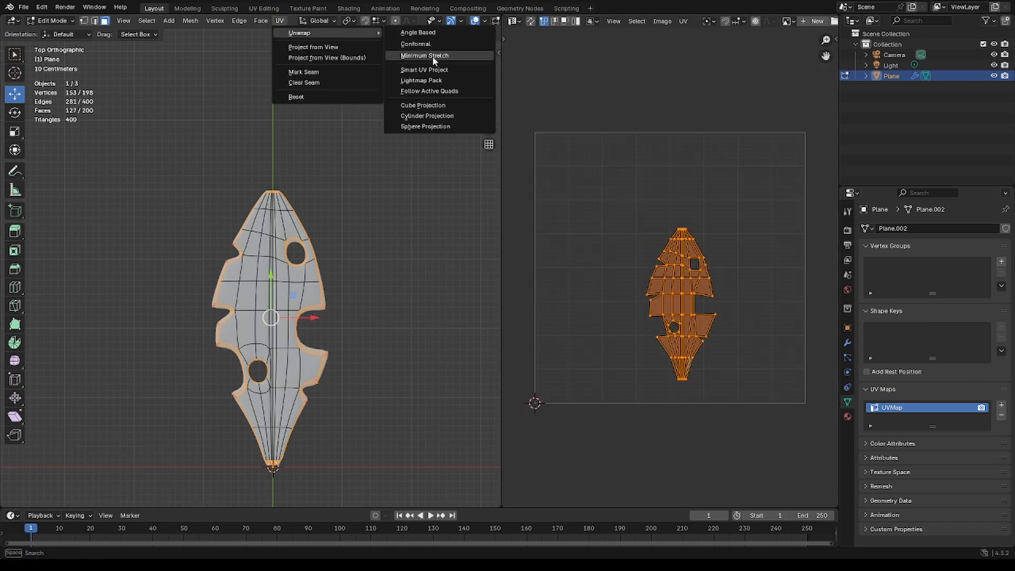
pyautogui.click(418, 59)
# - Rotate the underside UV island upright with its tip at the top and scale it down slightly to fit the UV square
pyautogui.press('r')
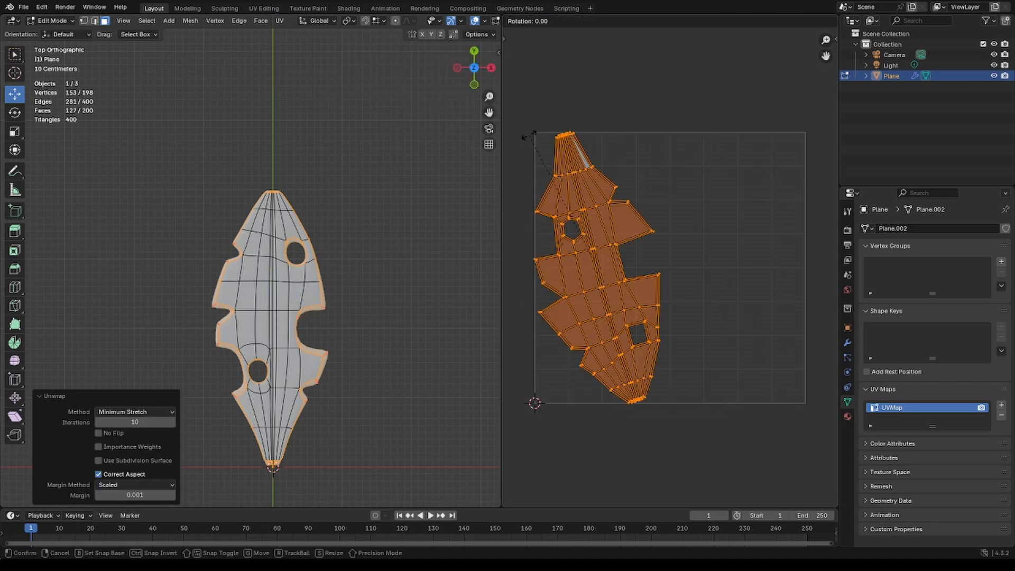
pyautogui.click(619, 365)
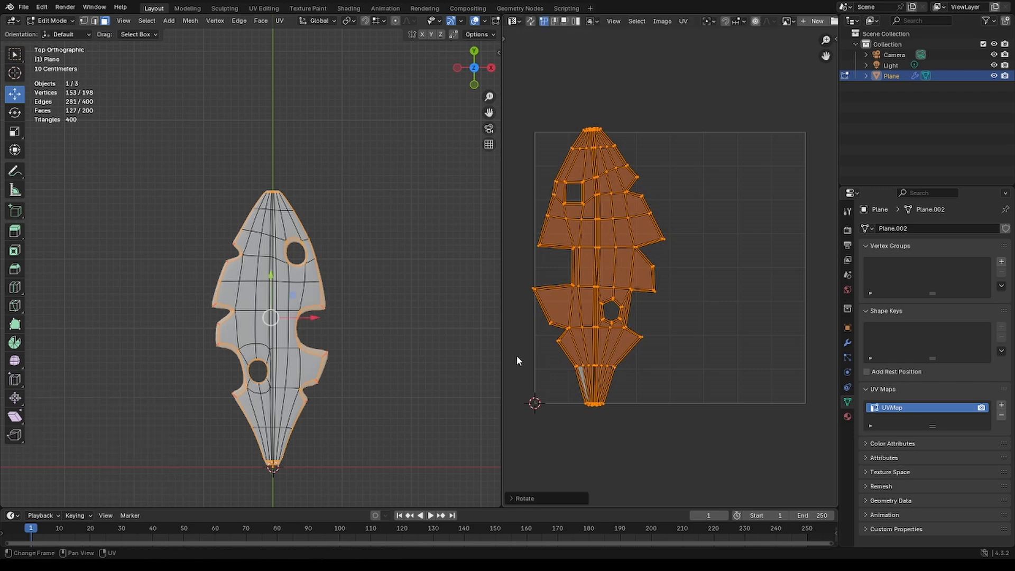
pyautogui.press('s')
pyautogui.click(523, 353)
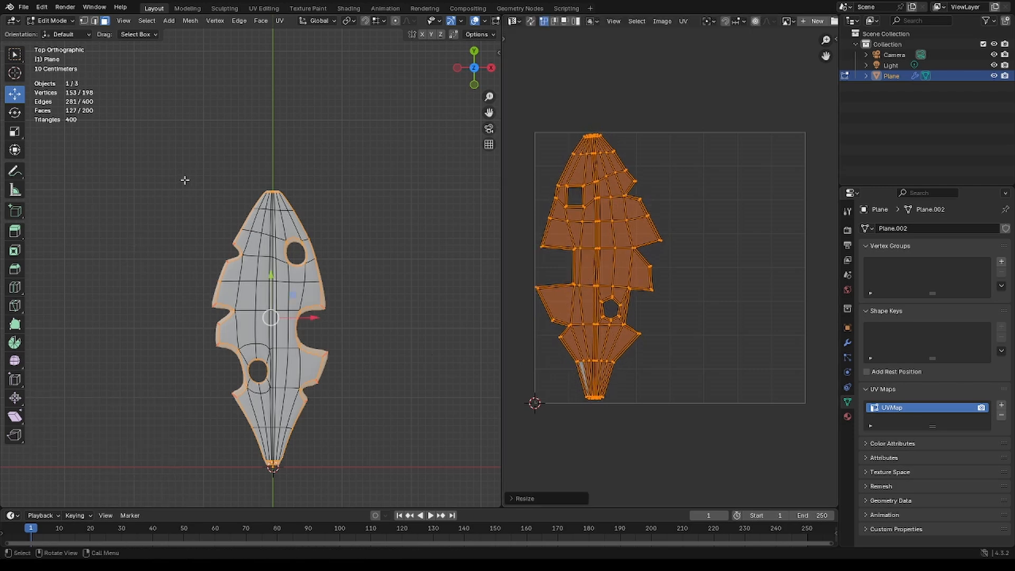
# - Invert the face selection, unwrap the upper side with Minimum Stretch and place its UV island in the right half of the UV square
pyautogui.hotkey('ctrl', 'i')
pyautogui.click(280, 20)
pyautogui.moveTo(317, 44)
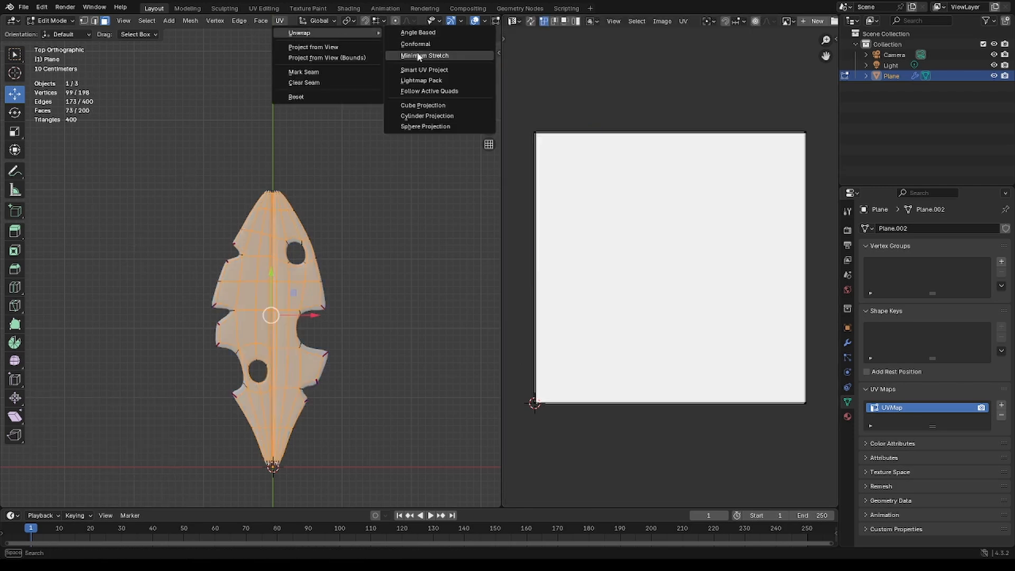
pyautogui.click(418, 56)
pyautogui.moveTo(555, 181); pyautogui.dragTo(717, 459)
pyautogui.press('g')
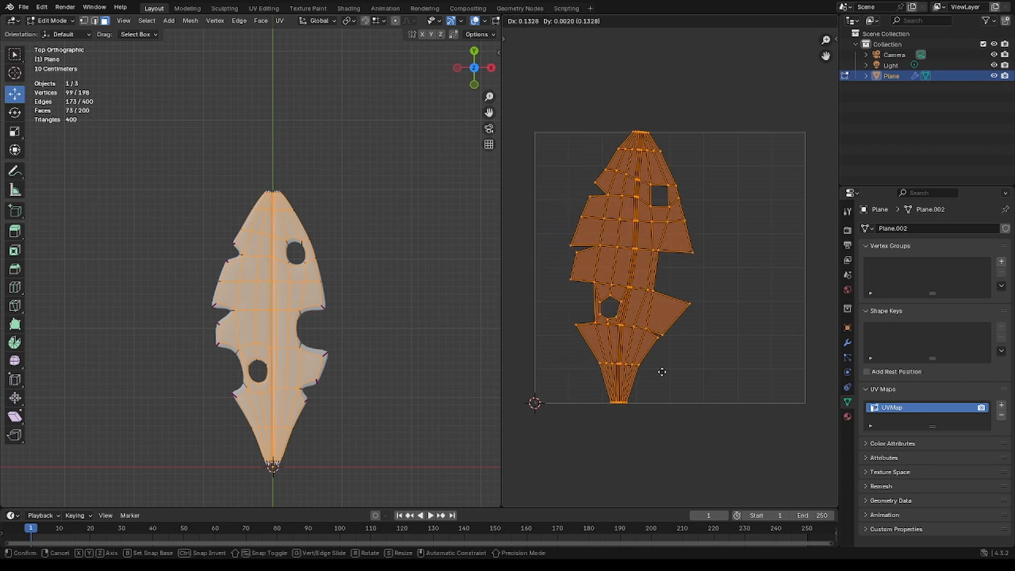
pyautogui.click(766, 372)
# - Select the whole leaf to show both UV islands and scale the upper side's island down slightly
pyautogui.press('a')
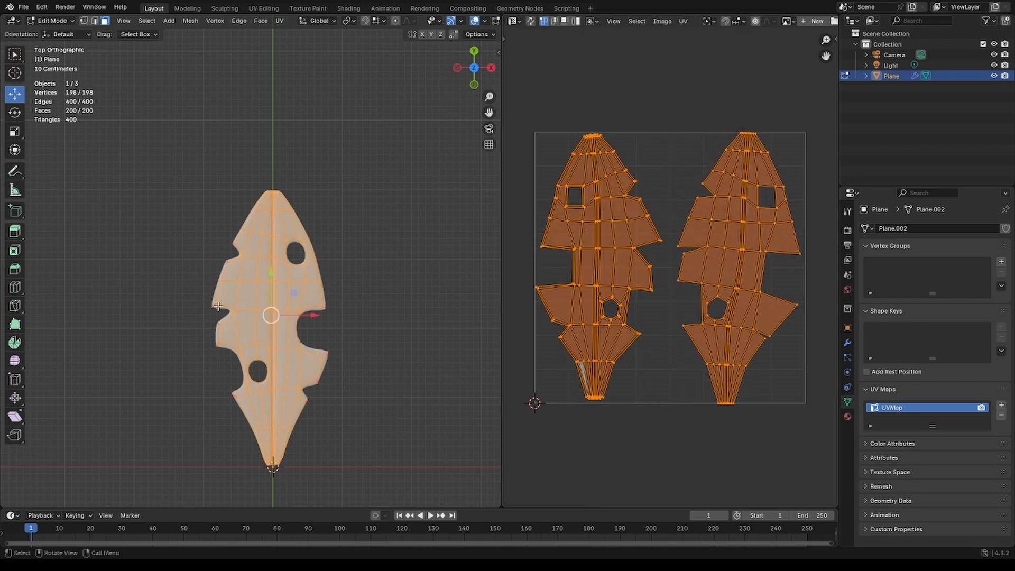
pyautogui.click(705, 272)
pyautogui.press('l')
pyautogui.press('s')
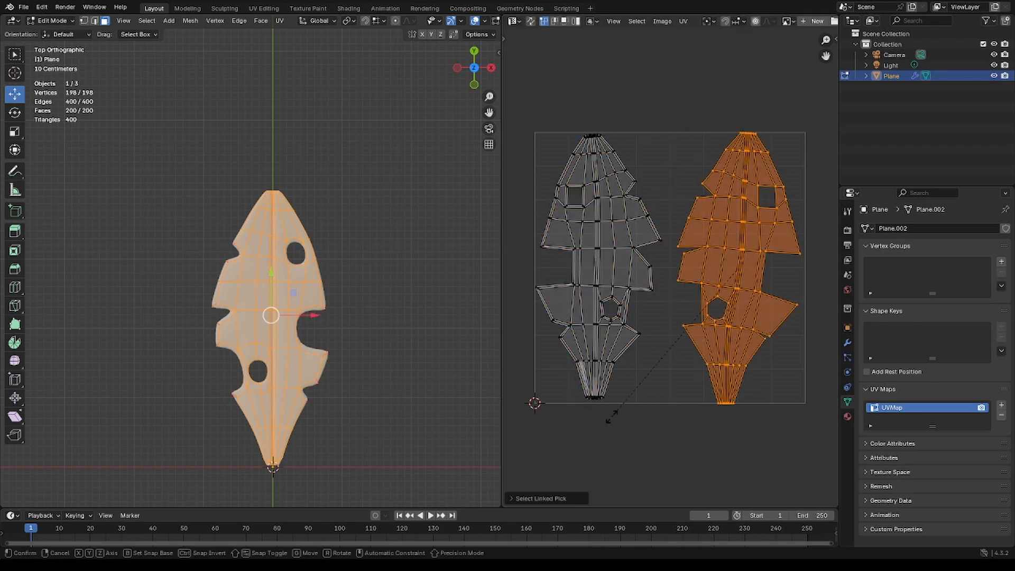
pyautogui.click(634, 404)
# - Scale the underside's UV island down slightly and shift it inward from the left edge of the UV square
pyautogui.click(602, 281)
pyautogui.press('l')
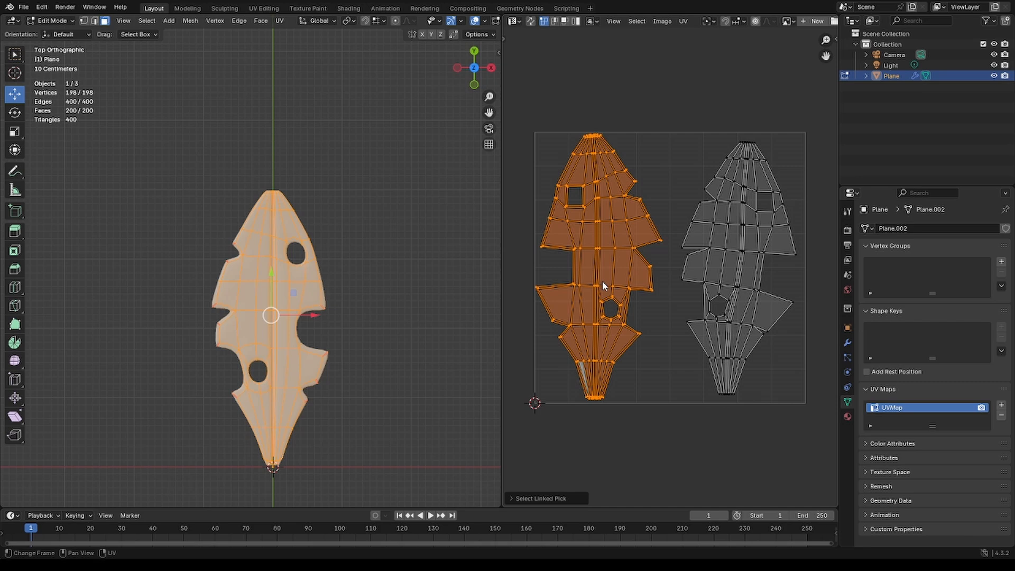
pyautogui.press('s')
pyautogui.click(532, 308)
pyautogui.press('g')
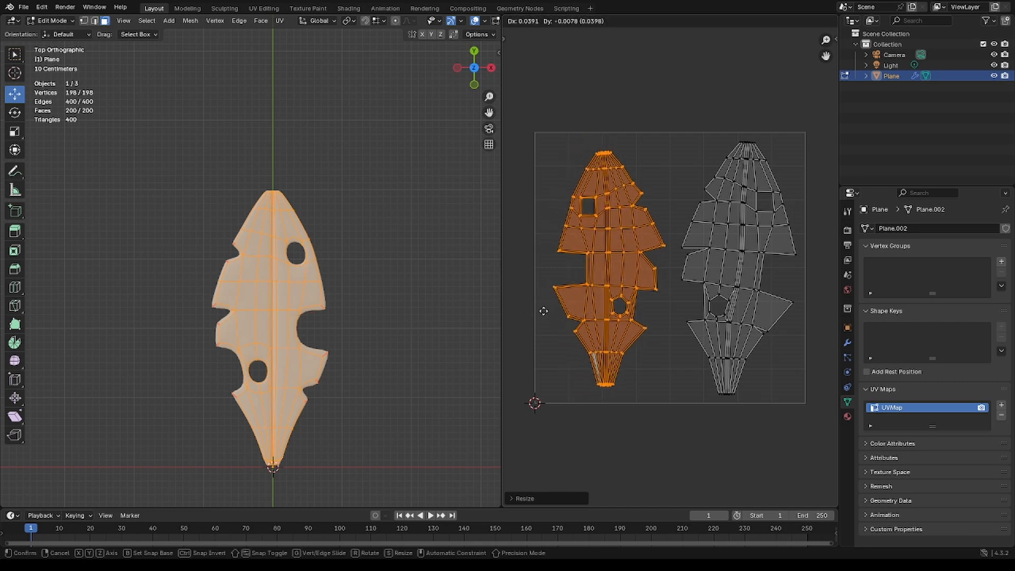
pyautogui.click(542, 311)
# - Return the leaf to Object Mode and show it in Material Preview shading
pyautogui.press('Tab')
pyautogui.moveTo(136, 266)
pyautogui.mouseDown(button='middle')
pyautogui.moveTo(222, 348)
pyautogui.moveTo(266, 218)
pyautogui.mouseUp(button='middle')
pyautogui.press('z')
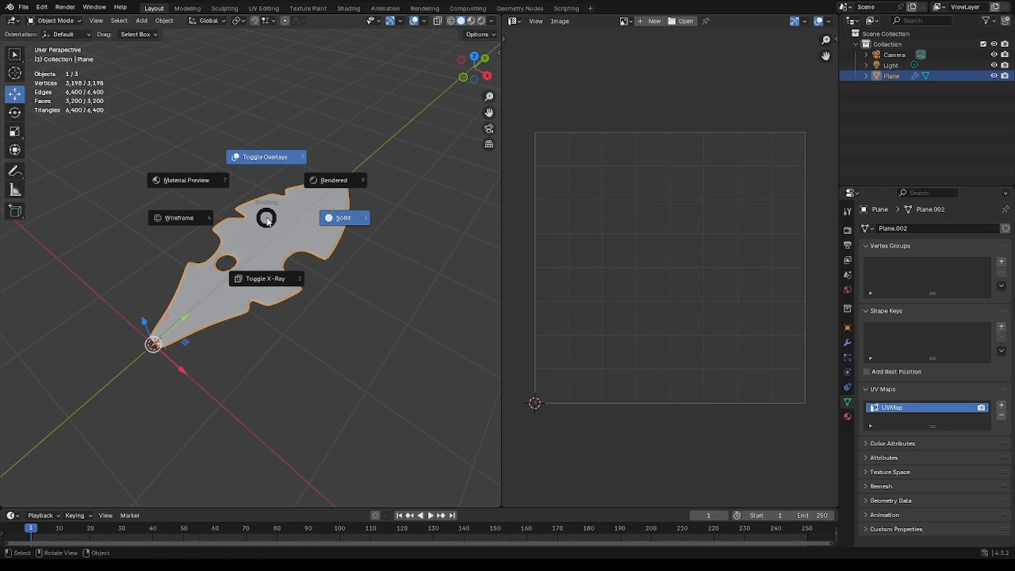
pyautogui.click(189, 182)
# - Duplicate the leaf in place, rename the copy Master, reselect the original and hide the Master copy
pyautogui.hotkey('shift', 'd')
pyautogui.rightClick(285, 249)
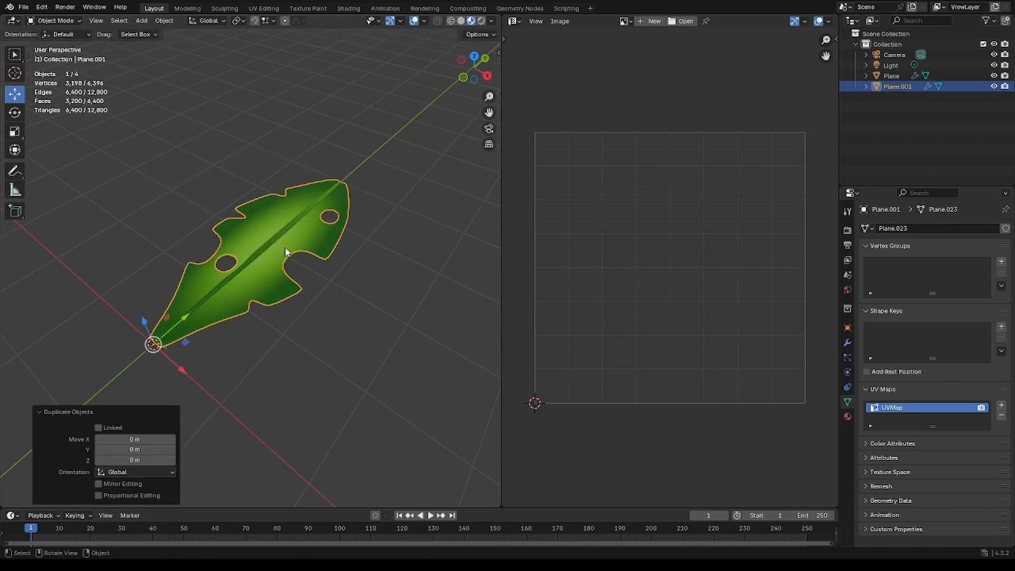
pyautogui.doubleClick(895, 86)
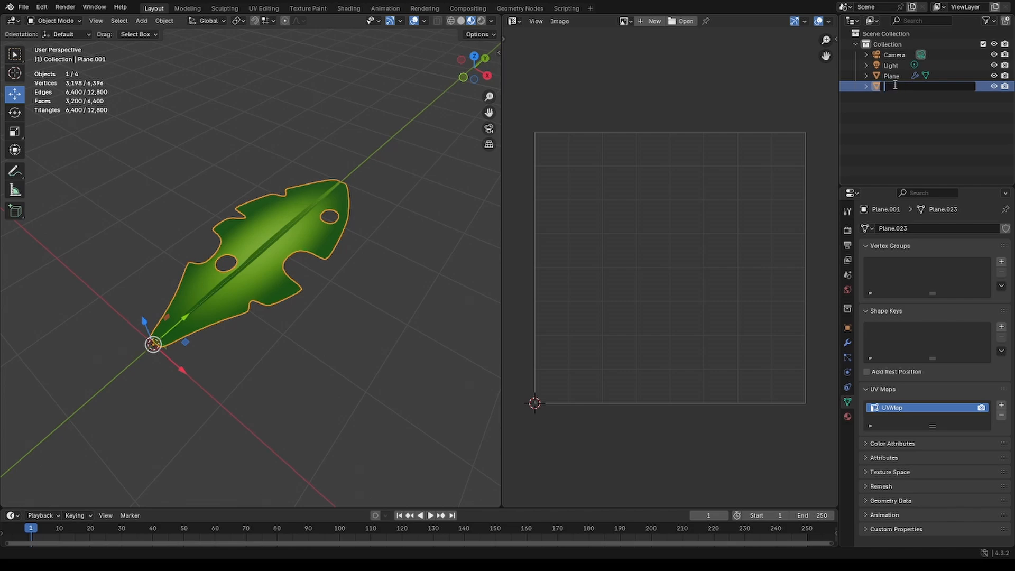
pyautogui.press('Return')
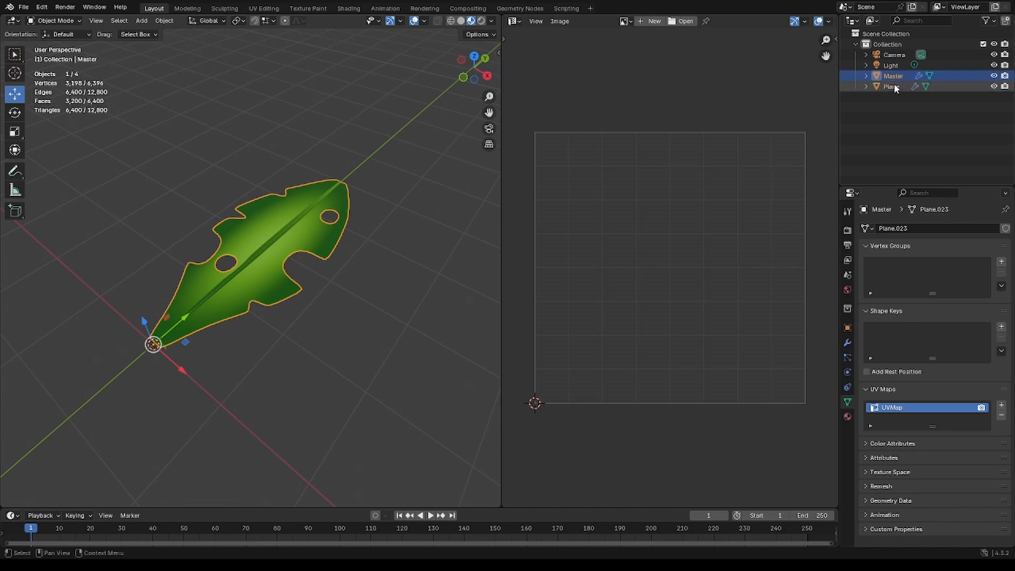
pyautogui.click(887, 87)
pyautogui.click(994, 76)
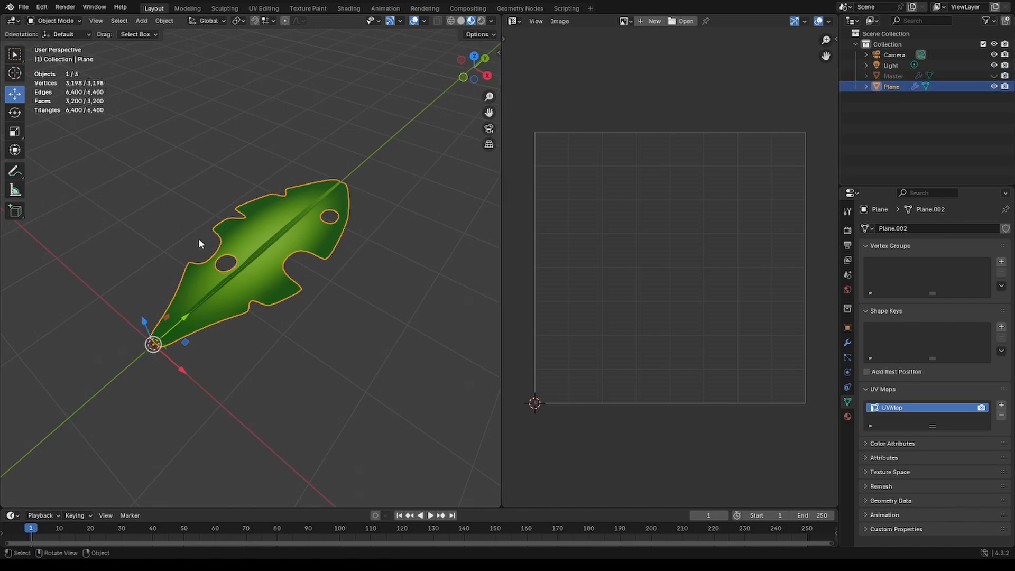
# - Add a Bézier curve at the leaf's base and view it from the top
pyautogui.hotkey('shift', 'a')
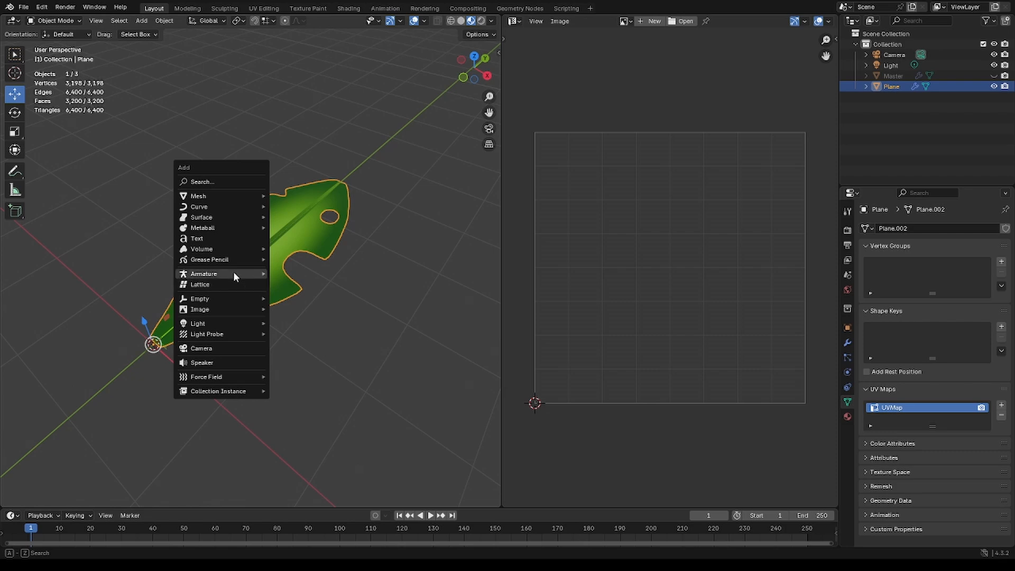
pyautogui.moveTo(208, 205)
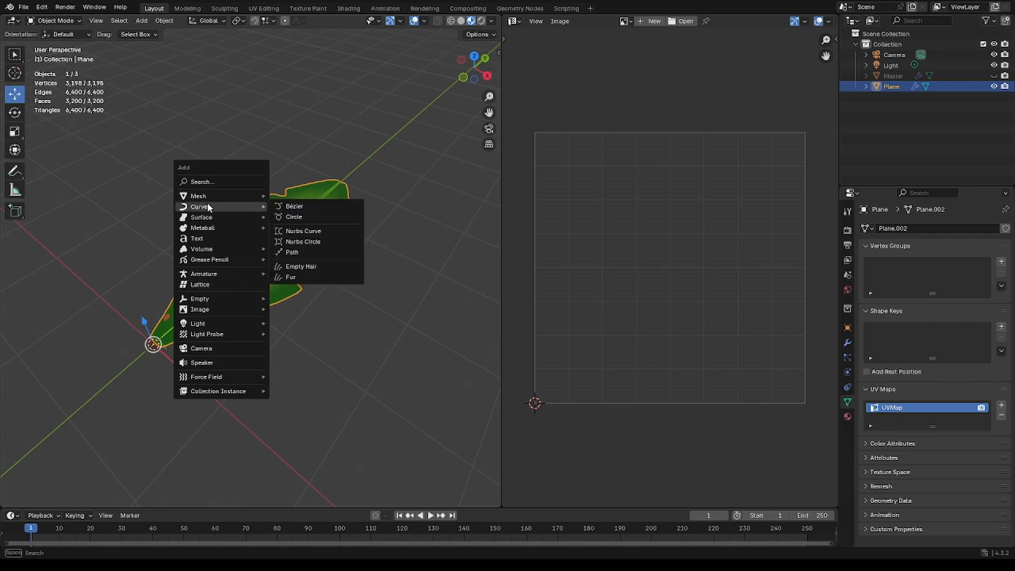
pyautogui.click(303, 206)
pyautogui.press('KP_7')
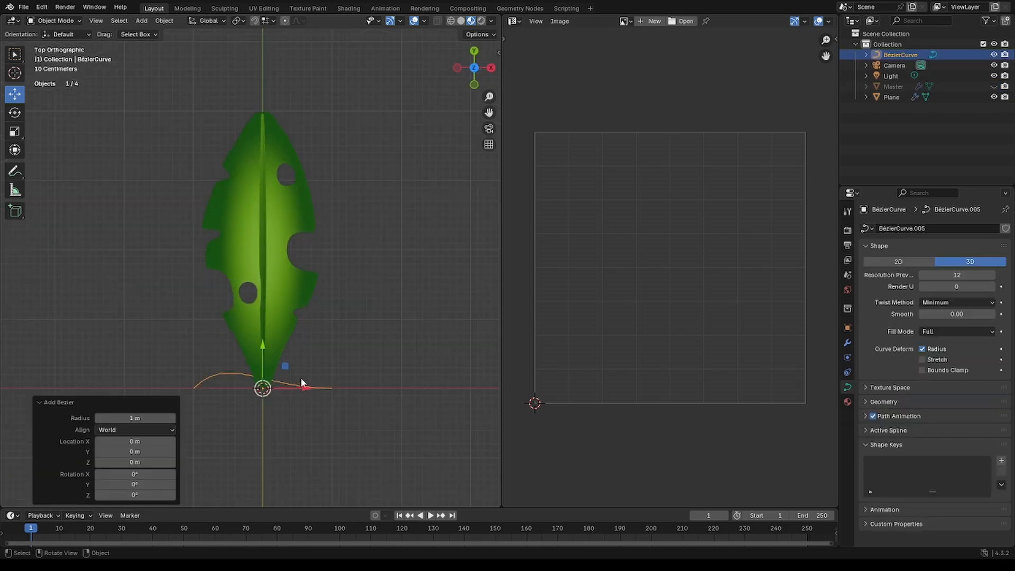
# - Enlarge the 3D viewport over the UV editor and move the curve's right end point to the leaf's tip with snapping turned on
pyautogui.hotkey('ctrl', 'Tab')
pyautogui.click(345, 383)
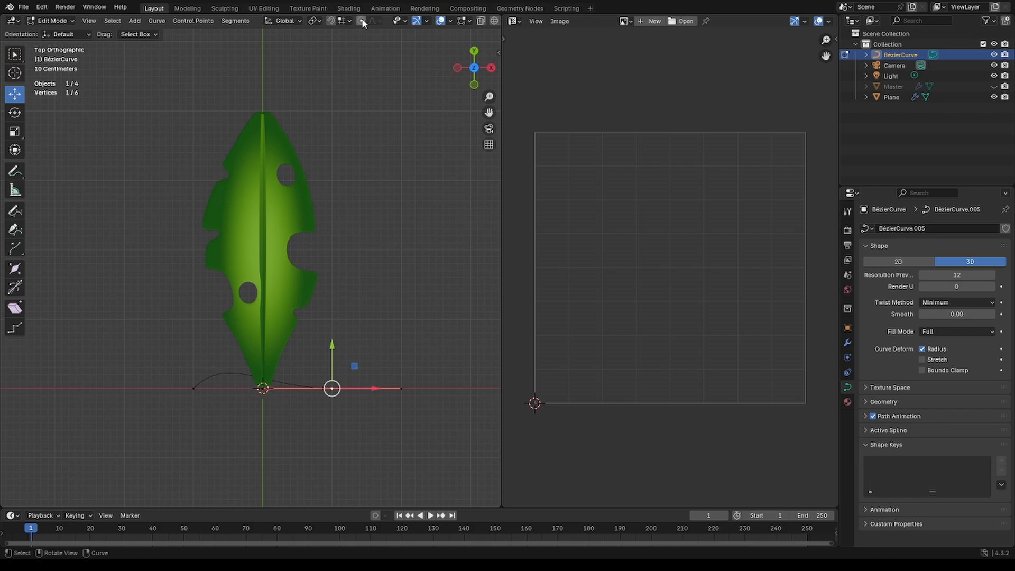
pyautogui.moveTo(499, 16); pyautogui.dragTo(526, 25)
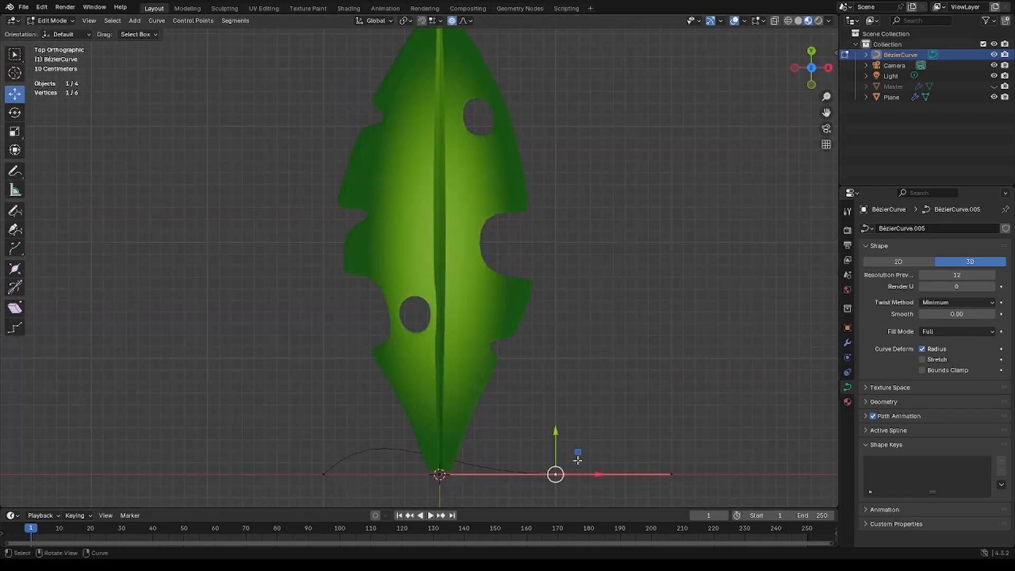
pyautogui.moveTo(578, 461); pyautogui.dragTo(406, 126)
pyautogui.keyDown('shift'); pyautogui.moveTo(357, 254); pyautogui.dragTo(341, 29, button='middle'); pyautogui.keyUp('shift')
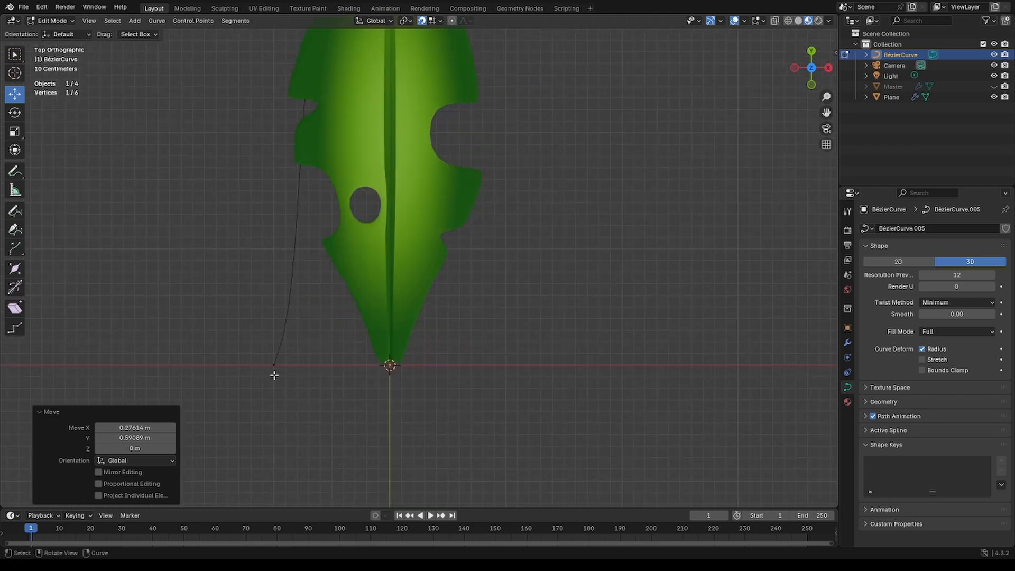
# - Move the curve's start point to the origin at the leaf's base and align its handle with the midrib
pyautogui.click(274, 372)
pyautogui.moveTo(275, 366); pyautogui.dragTo(391, 366)
pyautogui.click(434, 270)
pyautogui.moveTo(458, 248); pyautogui.dragTo(414, 215)
# - Align the tip point's handle with the midrib to straighten the curve and leave Edit Mode
pyautogui.keyDown('shift'); pyautogui.moveTo(396, 195); pyautogui.dragTo(382, 453, button='middle'); pyautogui.keyUp('shift')
pyautogui.click(375, 157)
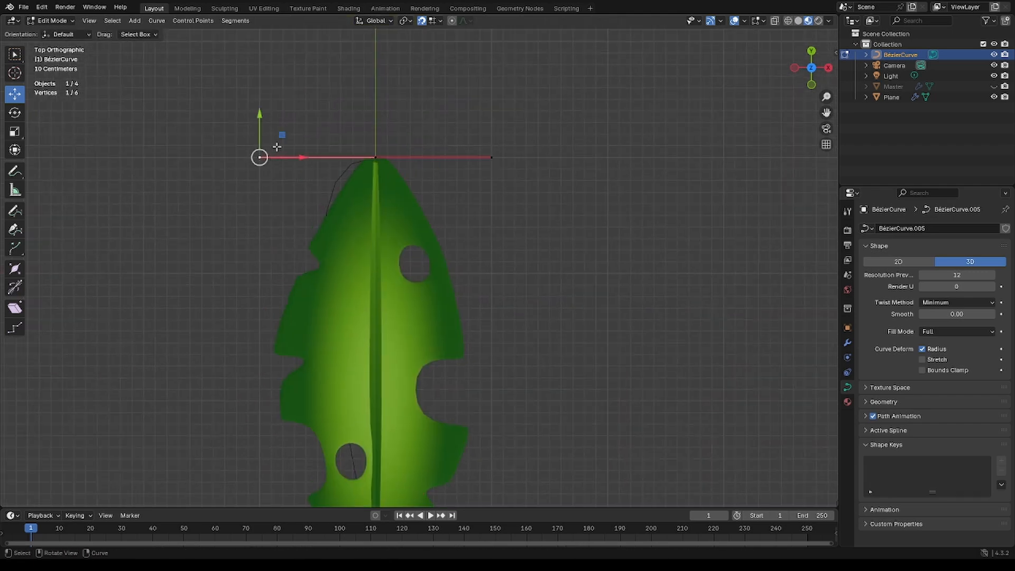
pyautogui.moveTo(282, 135); pyautogui.dragTo(398, 238)
pyautogui.press('Tab')
# - Add a Curve modifier to the leaf
pyautogui.moveTo(336, 288); pyautogui.dragTo(304, 252, button='middle')
pyautogui.scroll(-3, 304, 253)
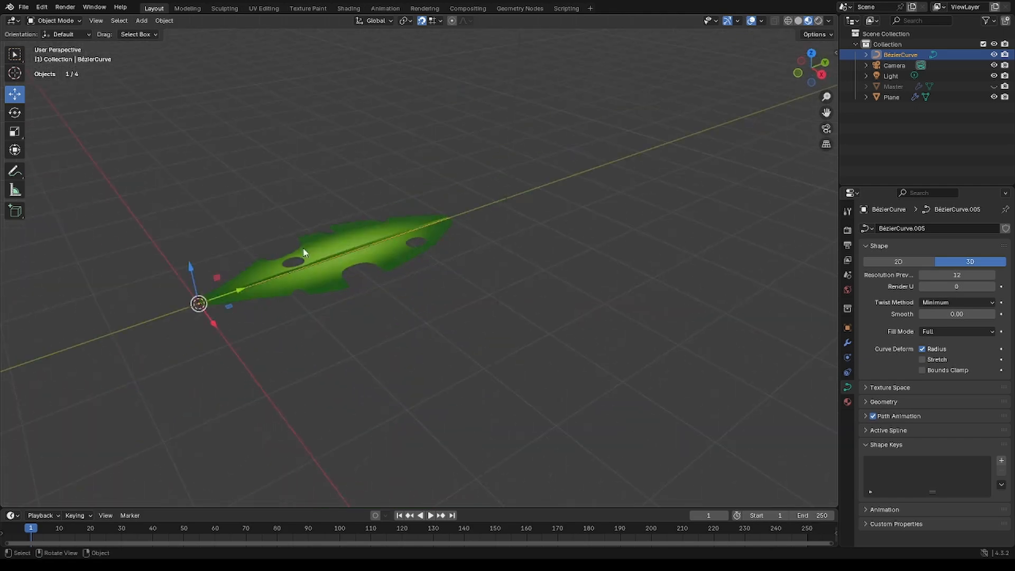
pyautogui.click(304, 253)
pyautogui.click(848, 344)
pyautogui.click(918, 244)
pyautogui.moveTo(925, 230)
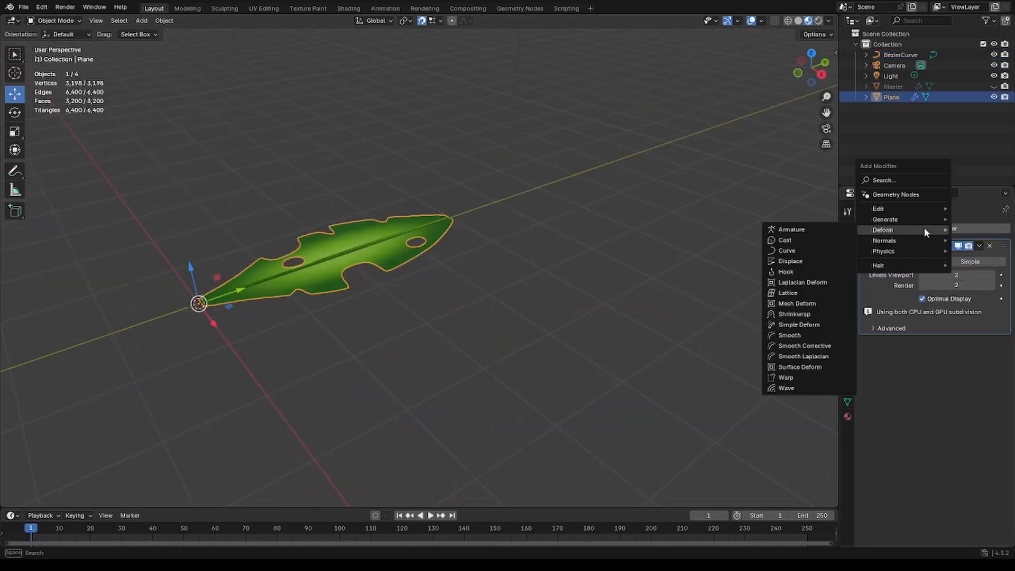
pyautogui.click(810, 254)
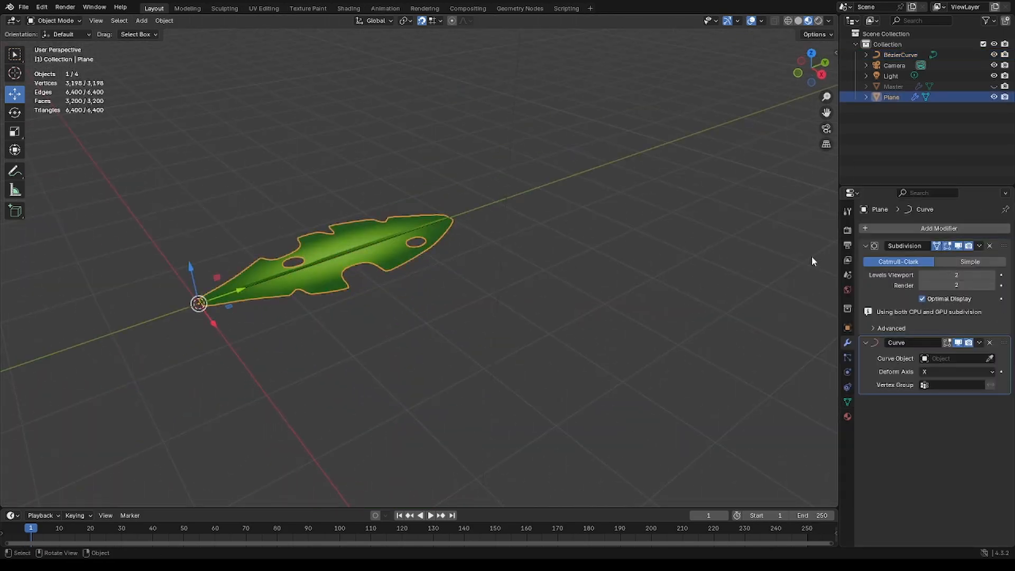
# - Set the Curve modifier's object to BézierCurve and its deform axis to Y
pyautogui.click(945, 358)
pyautogui.click(901, 375)
pyautogui.click(931, 359)
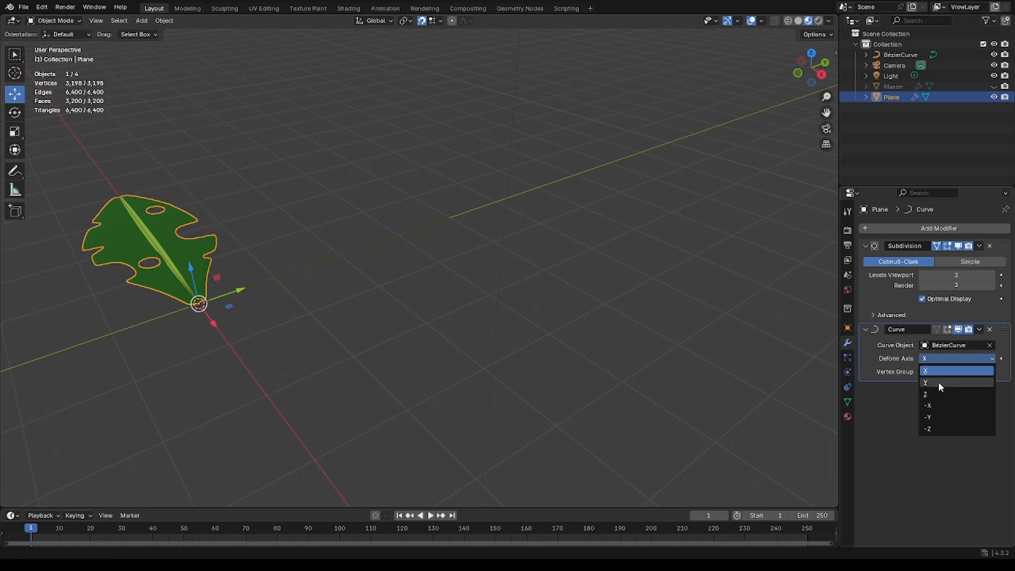
pyautogui.click(938, 382)
pyautogui.hotkey('ctrl', 'Tab')
pyautogui.press('Escape')
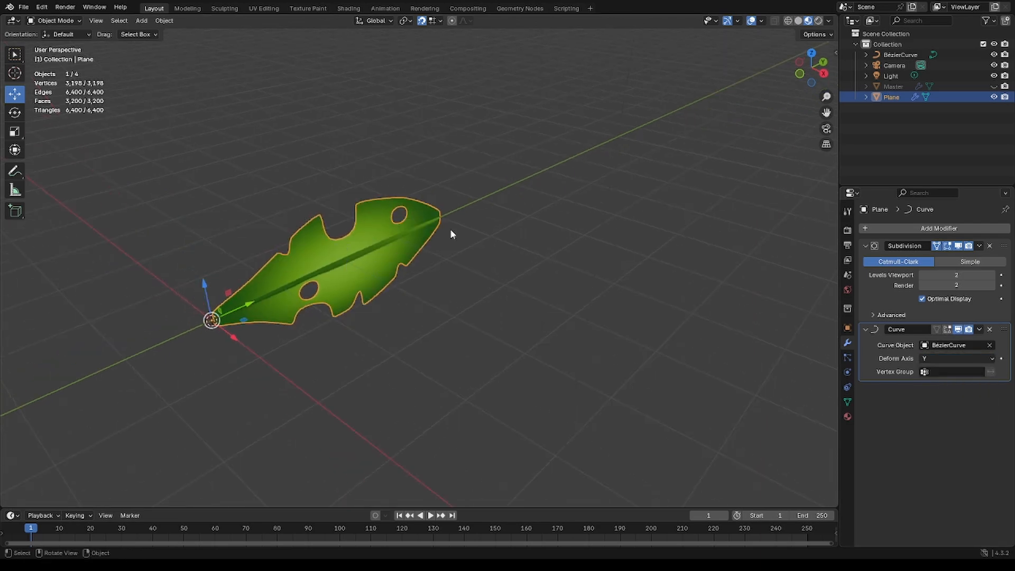
# - Tilt all the Bézier curve's points by 90° to lay the leaf flat
pyautogui.click(901, 55)
pyautogui.hotkey('ctrl', 'Tab')
pyautogui.click(427, 253)
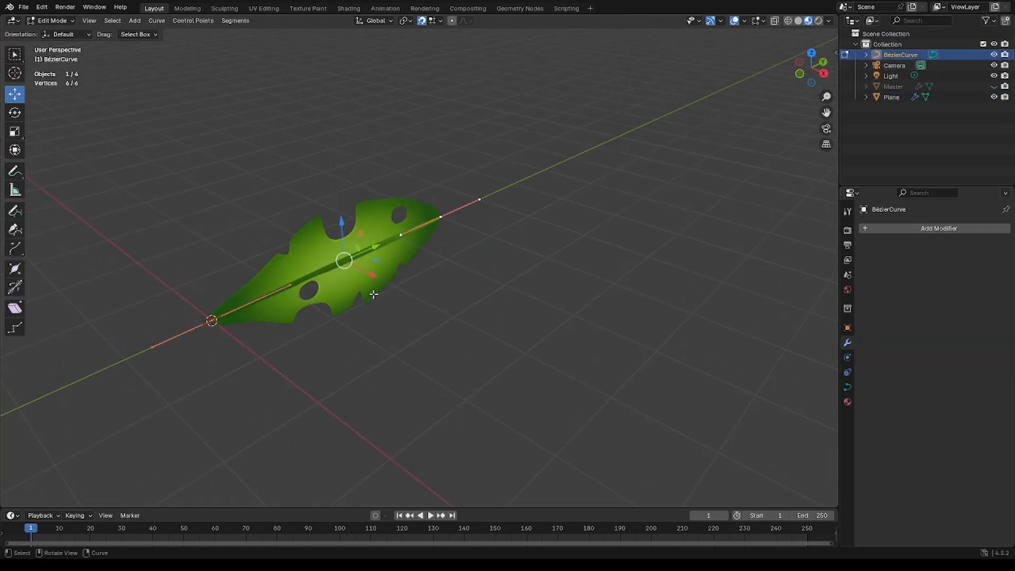
pyautogui.hotkey('ctrl', 't')
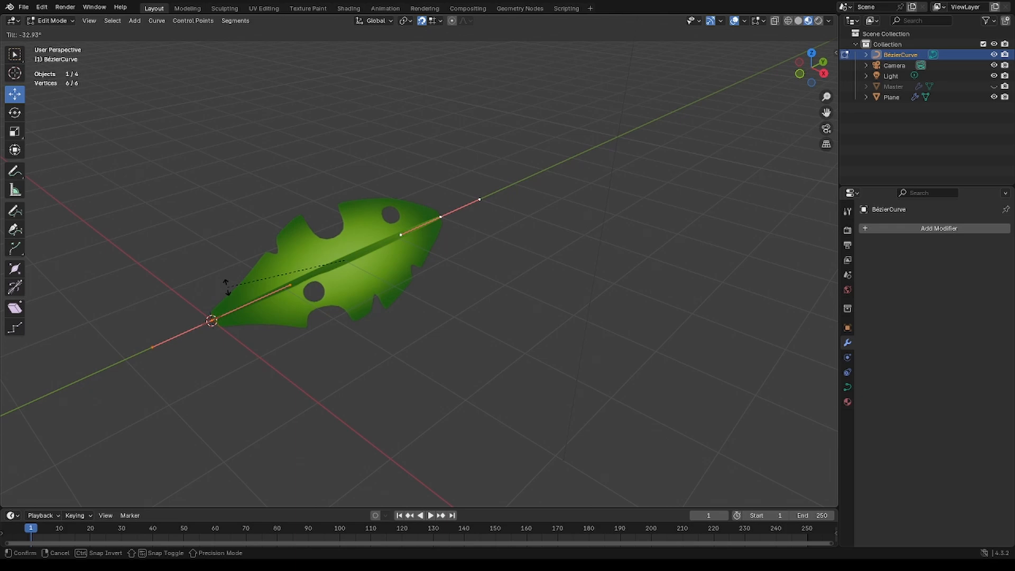
pyautogui.write('90')
pyautogui.press('Return')
# - Subdivide the curve with three cuts
pyautogui.scroll(1, 297, 278)
pyautogui.rightClick(336, 266)
pyautogui.click(335, 266)
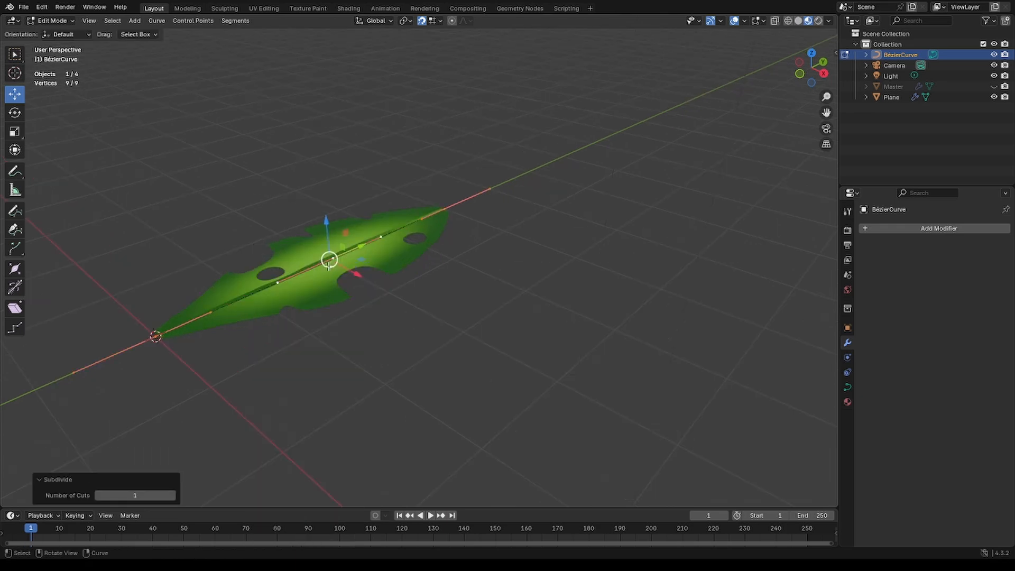
pyautogui.click(172, 496)
# - Raise the curve's middle control point and the inner point nearest the leaf tip to start an upward bend
pyautogui.click(331, 259)
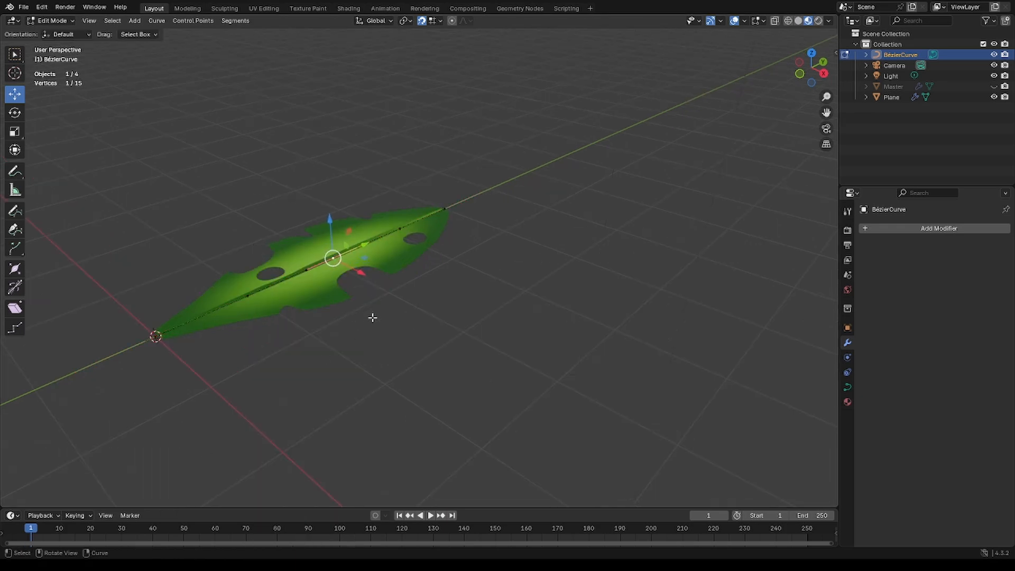
pyautogui.moveTo(372, 318); pyautogui.dragTo(303, 329, button='middle')
pyautogui.moveTo(341, 187); pyautogui.dragTo(339, 166)
pyautogui.rightClick(340, 176)
pyautogui.click(428, 223)
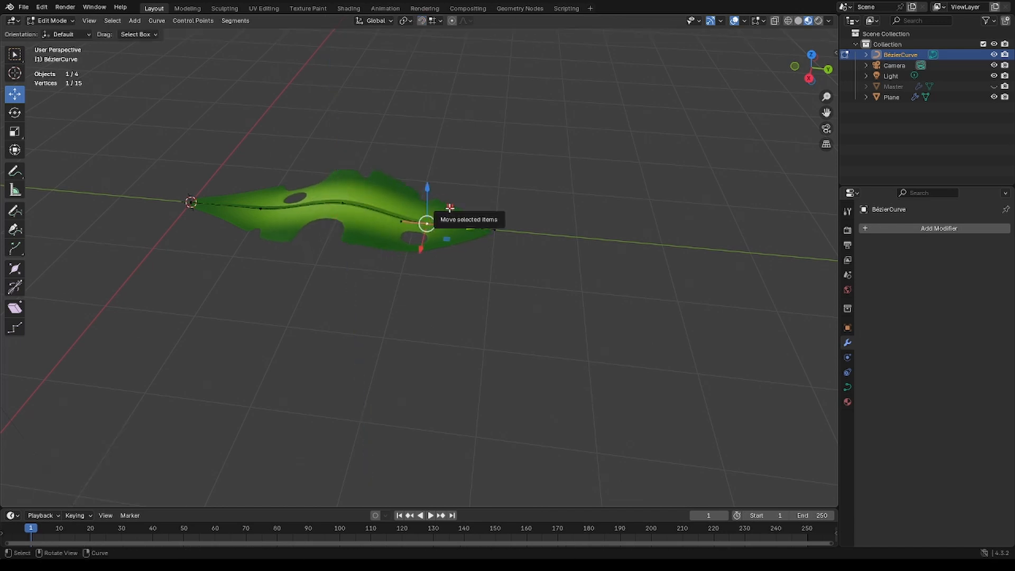
pyautogui.moveTo(450, 208); pyautogui.dragTo(456, 198)
# - Working in the right orthographic view, adjust the height of the inner curve point nearest the leaf tip
pyautogui.click(260, 207)
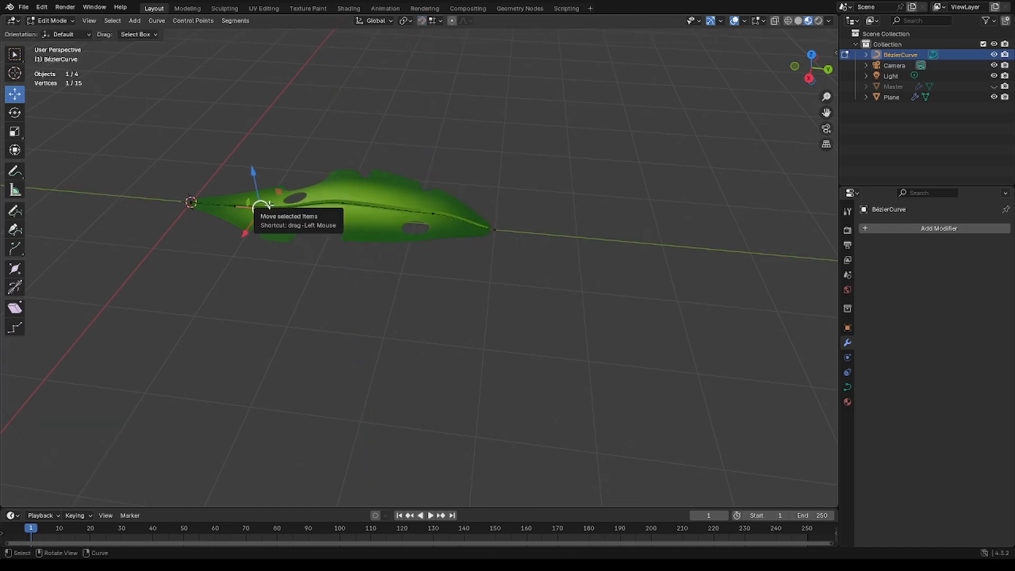
pyautogui.press('KP_3')
pyautogui.moveTo(314, 237); pyautogui.dragTo(368, 188)
pyautogui.click(428, 224)
pyautogui.moveTo(450, 200); pyautogui.dragTo(451, 195)
pyautogui.click(403, 216)
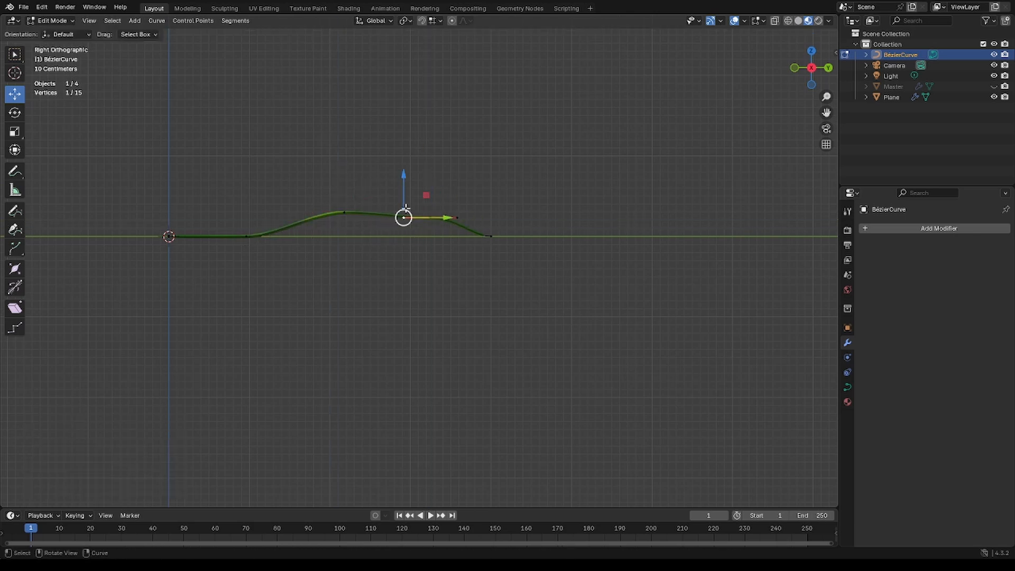
pyautogui.scroll(4, 406, 209)
pyautogui.moveTo(409, 151); pyautogui.dragTo(406, 139)
pyautogui.keyDown('shift'); pyautogui.moveTo(325, 147); pyautogui.dragTo(499, 148, button='middle'); pyautogui.keyUp('shift')
# - Raise the inner curve point near the leaf base and the middle point to form a smooth arch
pyautogui.click(270, 233)
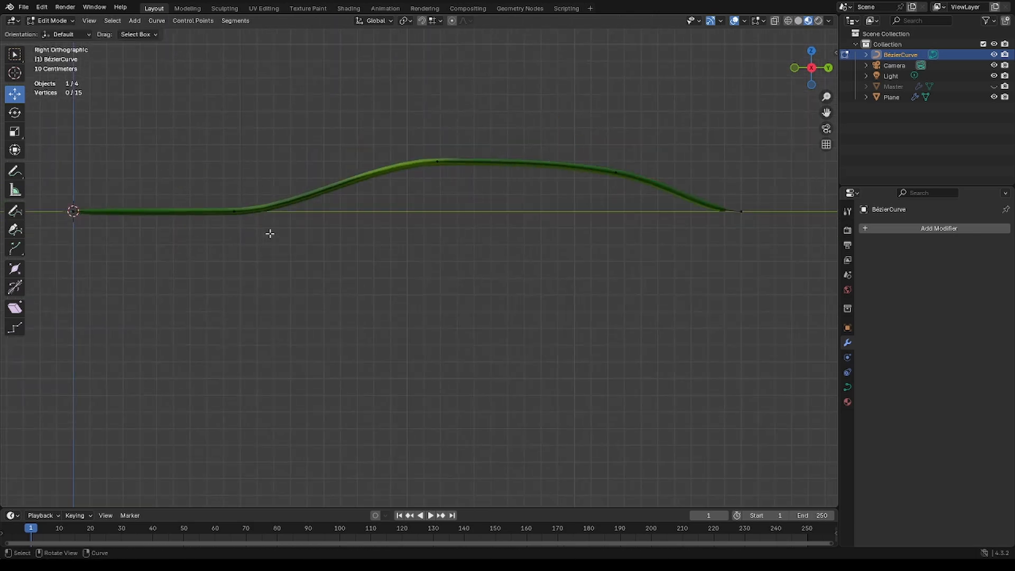
pyautogui.moveTo(256, 189); pyautogui.dragTo(307, 138)
pyautogui.click(288, 172)
pyautogui.click(437, 161)
pyautogui.moveTo(458, 141); pyautogui.dragTo(457, 126)
# - Move the curve's tip point inward about 0.22 m along Y and angle its handles so the leaf tip slopes down
pyautogui.moveTo(750, 206); pyautogui.dragTo(761, 224)
pyautogui.moveTo(764, 188); pyautogui.dragTo(726, 186)
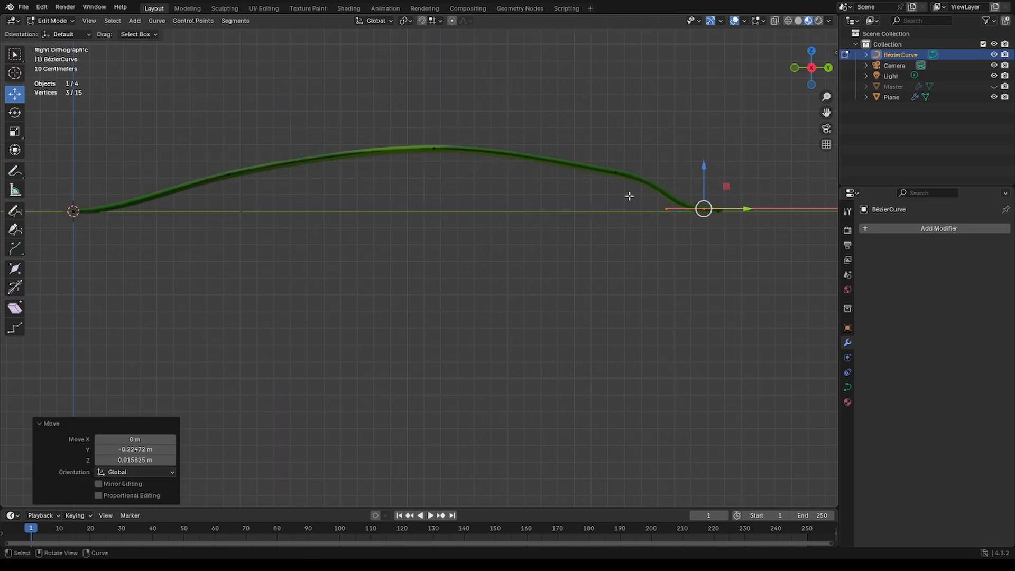
pyautogui.moveTo(630, 195); pyautogui.dragTo(686, 232)
pyautogui.moveTo(687, 186); pyautogui.dragTo(703, 167)
pyautogui.keyDown('shift'); pyautogui.moveTo(764, 274); pyautogui.dragTo(691, 260, button='middle'); pyautogui.keyUp('shift')
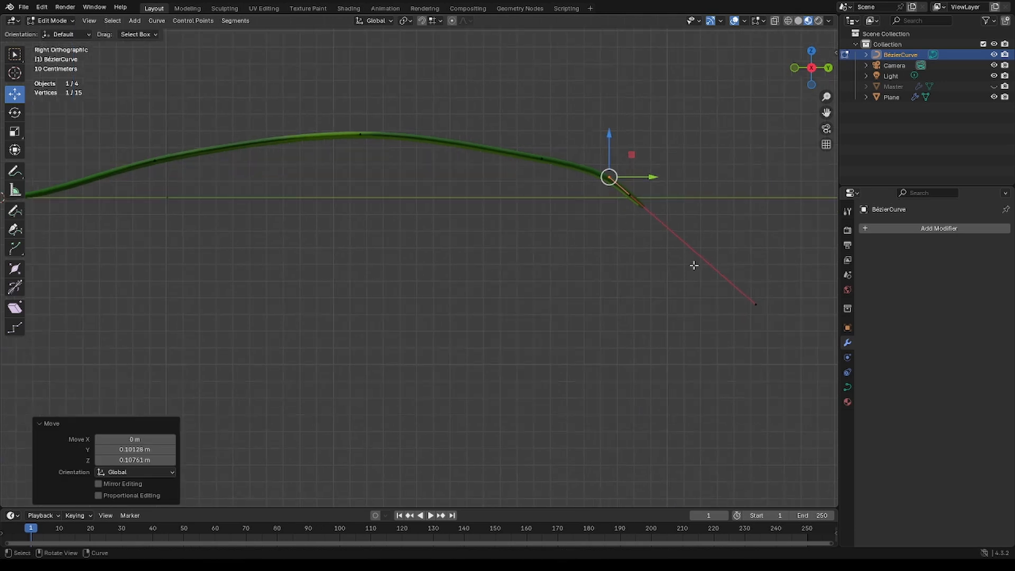
pyautogui.moveTo(696, 266); pyautogui.dragTo(776, 347)
pyautogui.moveTo(780, 284); pyautogui.dragTo(635, 145)
pyautogui.click(629, 195)
pyautogui.hotkey('ctrl', 'z')
# - Raise the inner curve point nearest the tip and the tip point itself to lift the outer half of the leaf
pyautogui.moveTo(513, 133); pyautogui.dragTo(554, 172)
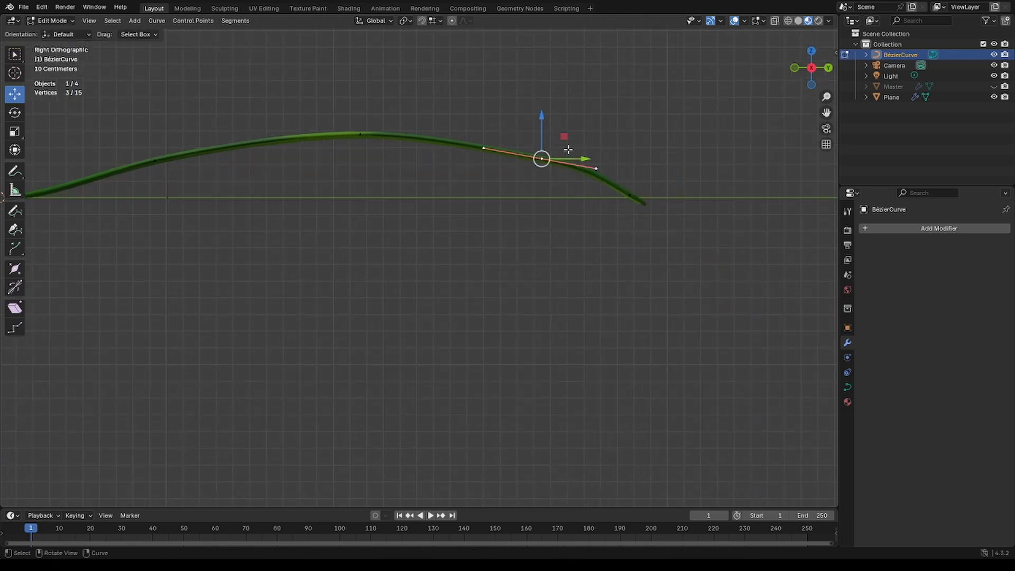
pyautogui.moveTo(562, 137); pyautogui.dragTo(555, 104)
pyautogui.click(630, 193)
pyautogui.moveTo(653, 172); pyautogui.dragTo(649, 125)
# - Raise the curve's middle point, reposition the inner point near the base, and return to Object Mode
pyautogui.click(359, 134)
pyautogui.moveTo(379, 112); pyautogui.dragTo(372, 89)
pyautogui.moveTo(128, 140); pyautogui.dragTo(179, 189)
pyautogui.moveTo(177, 137); pyautogui.dragTo(189, 148)
pyautogui.moveTo(189, 148); pyautogui.dragTo(379, 183, button='middle')
pyautogui.press('Tab')
pyautogui.scroll(-4, 324, 191)
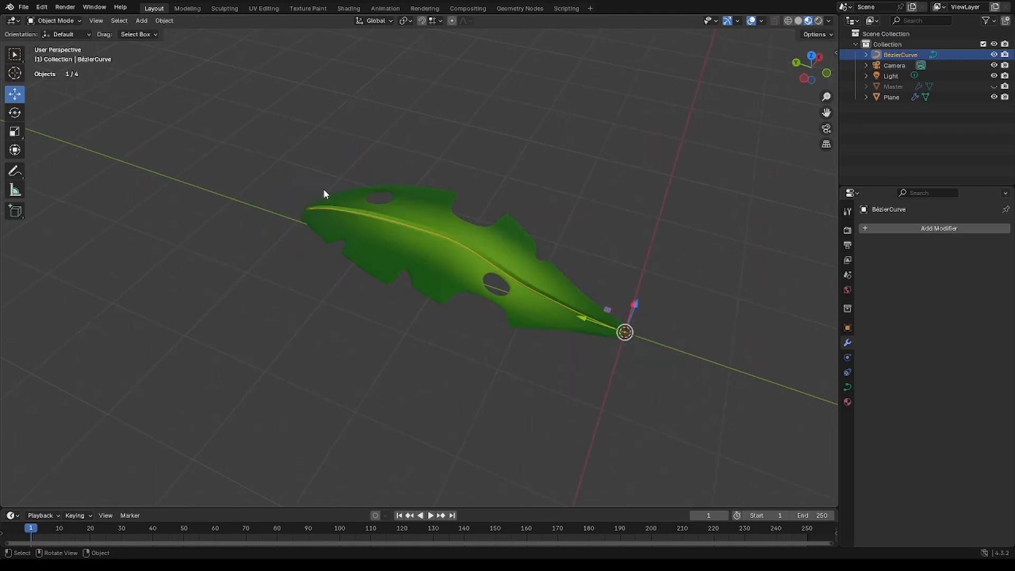
# - Select the leaf mesh and apply its Curve modifier
pyautogui.click(407, 286)
pyautogui.moveTo(408, 286); pyautogui.dragTo(327, 231, button='middle')
pyautogui.click(351, 254)
pyautogui.click(295, 242)
pyautogui.click(354, 235)
pyautogui.click(980, 329)
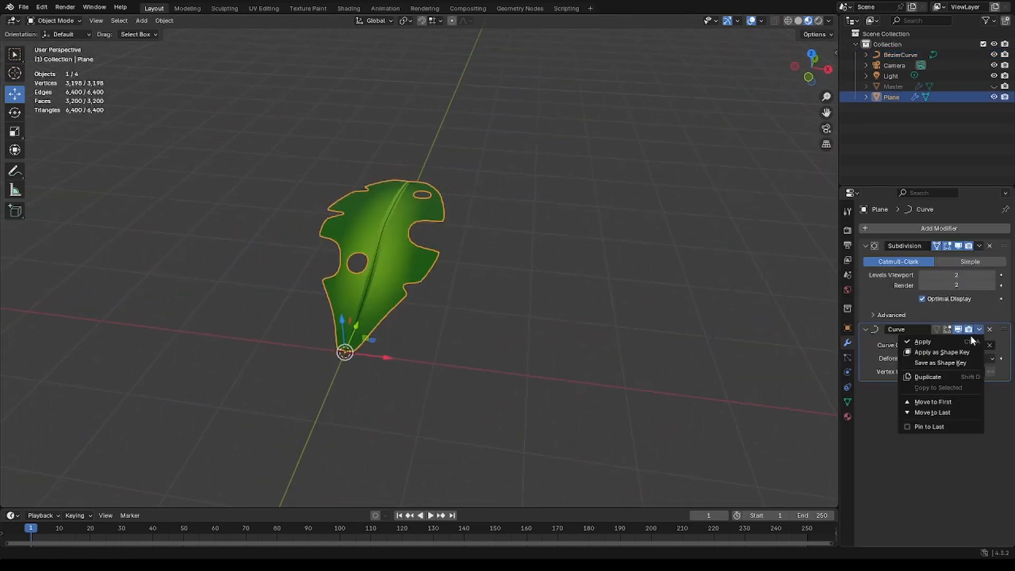
pyautogui.click(934, 337)
# - Duplicate the leaf in place and rotate the copy -90° about the Z axis in top view
pyautogui.press('KP_7')
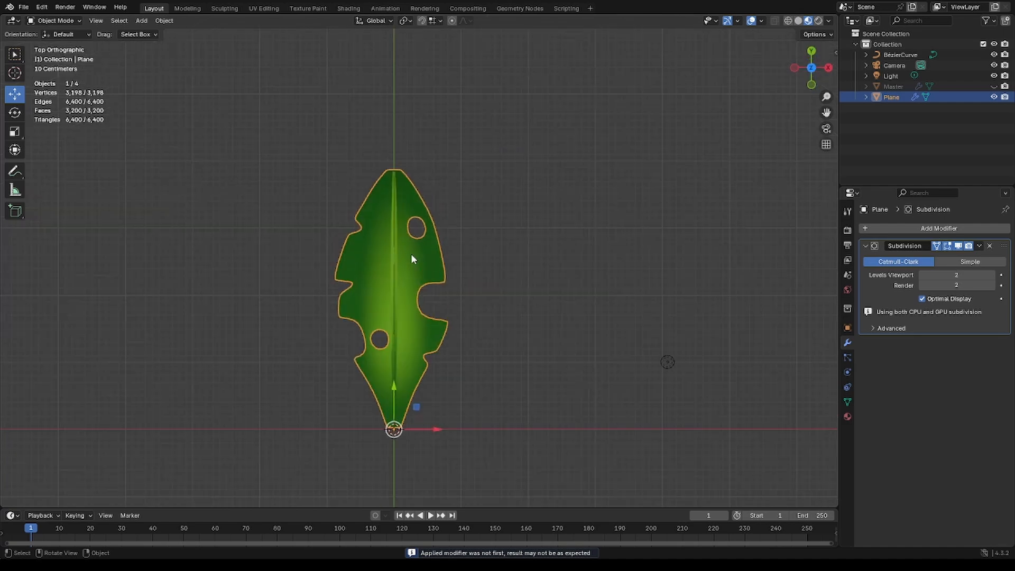
pyautogui.keyDown('shift'); pyautogui.moveTo(360, 347); pyautogui.dragTo(372, 300, button='middle'); pyautogui.keyUp('shift')
pyautogui.hotkey('shift', 'd')
pyautogui.press('Escape')
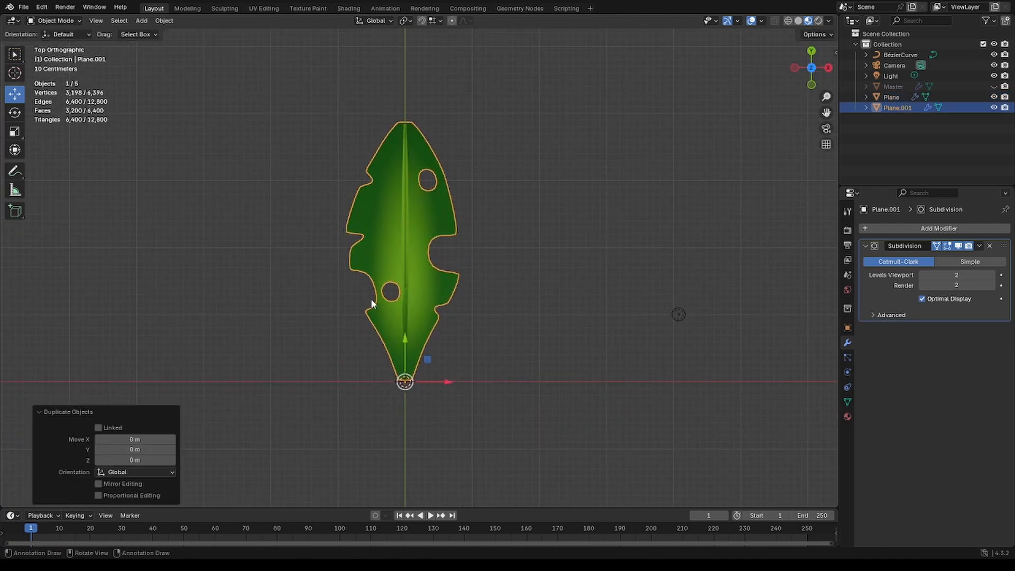
pyautogui.click(15, 112)
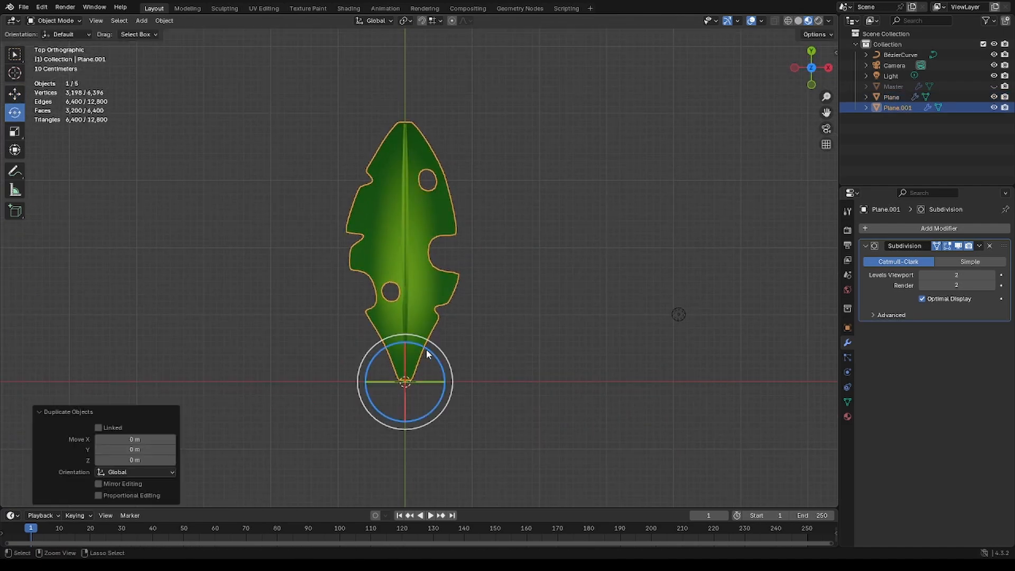
pyautogui.keyDown('ctrl'); pyautogui.moveTo(427, 349); pyautogui.dragTo(497, 436); pyautogui.keyUp('ctrl')
# - Make two more leaf copies in place, each rotated a further -90° about Z, to complete a four-leaf cross
pyautogui.keyDown('shift'); pyautogui.moveTo(352, 334); pyautogui.dragTo(353, 274, button='middle'); pyautogui.keyUp('shift')
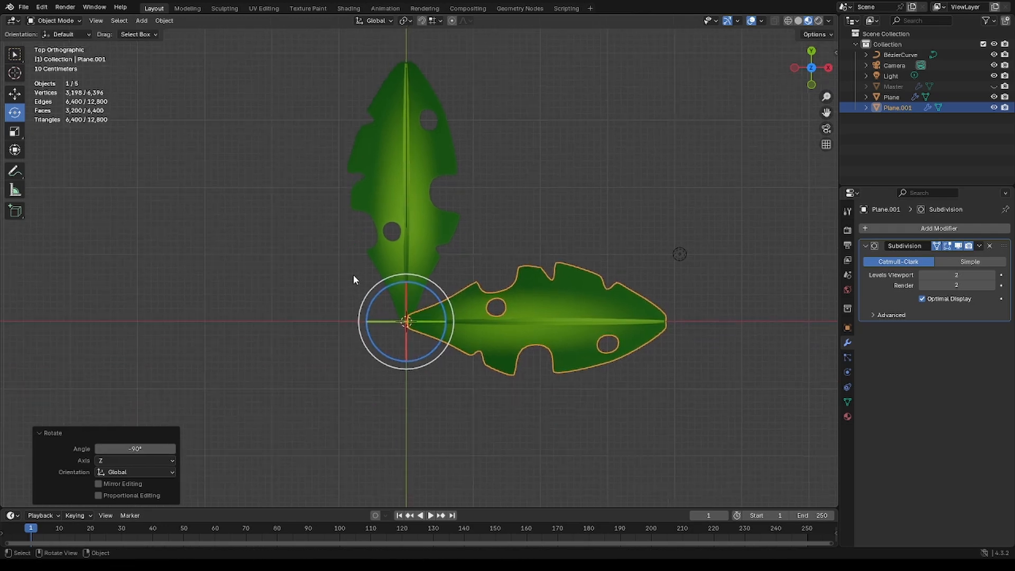
pyautogui.hotkey('shift', 'd')
pyautogui.press('Escape')
pyautogui.keyDown('ctrl'); pyautogui.moveTo(435, 294); pyautogui.dragTo(500, 422); pyautogui.keyUp('ctrl')
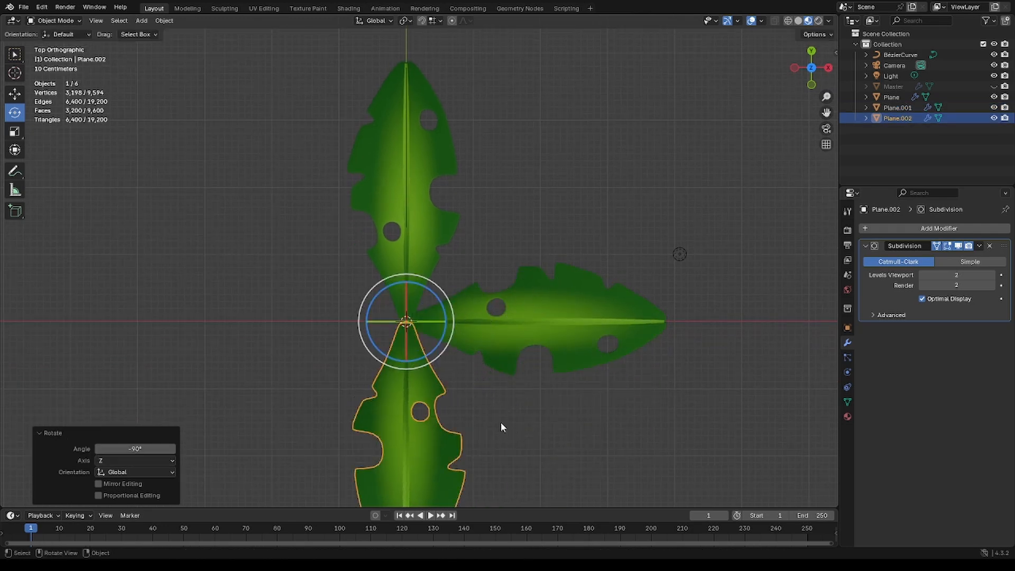
pyautogui.hotkey('shift', 'd')
pyautogui.press('Escape')
pyautogui.keyDown('ctrl'); pyautogui.moveTo(437, 295); pyautogui.dragTo(511, 440); pyautogui.keyUp('ctrl')
pyautogui.click(489, 414)
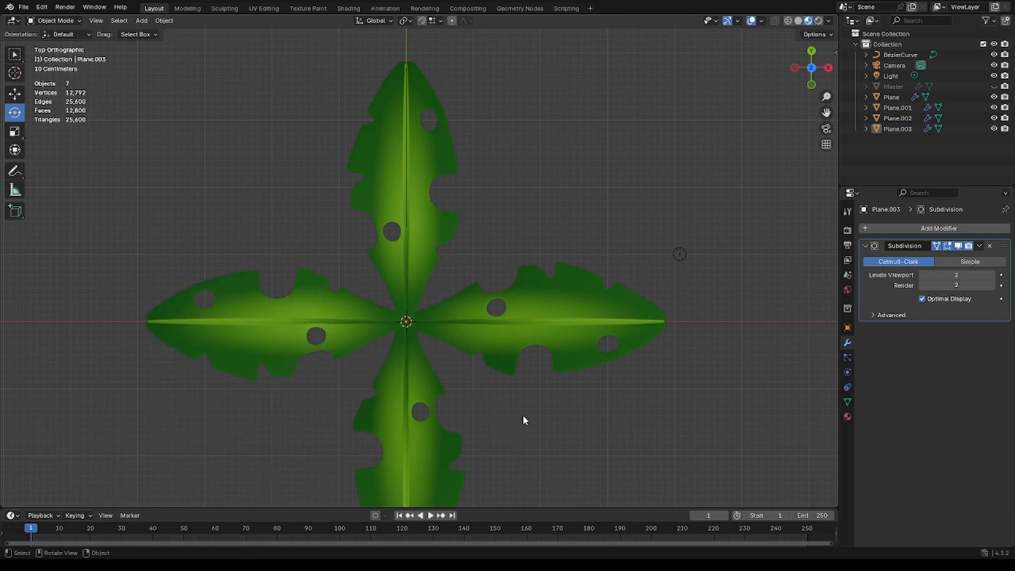
# - Select all four leaves, duplicate them in place, and rotate the copies 45° about the Z axis
pyautogui.moveTo(523, 415); pyautogui.dragTo(360, 306, button='middle')
pyautogui.keyDown('shift'); pyautogui.click(413, 222); pyautogui.keyUp('shift')
pyautogui.keyDown('shift'); pyautogui.click(282, 218); pyautogui.keyUp('shift')
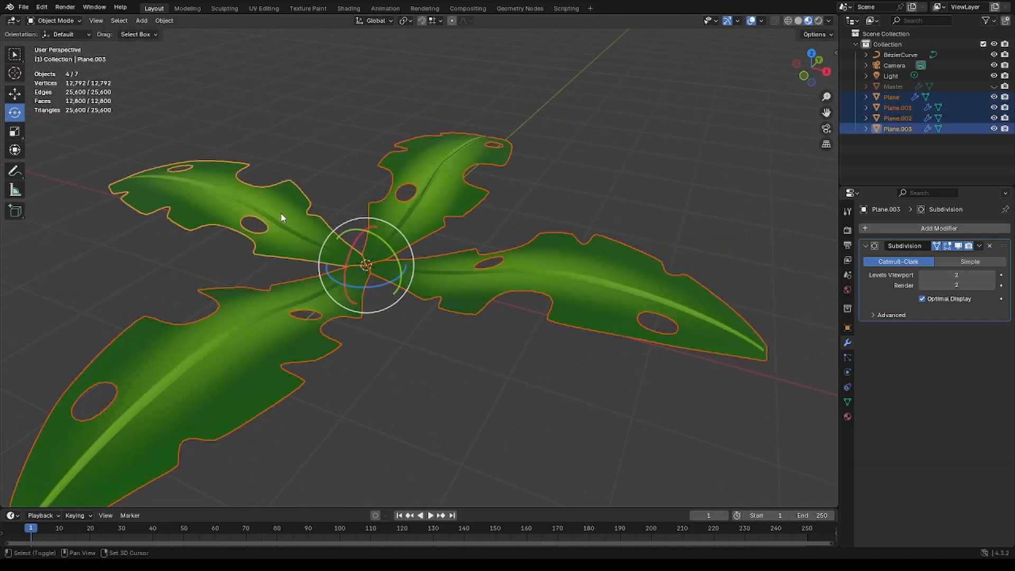
pyautogui.hotkey('shift', 'd')
pyautogui.press('Escape')
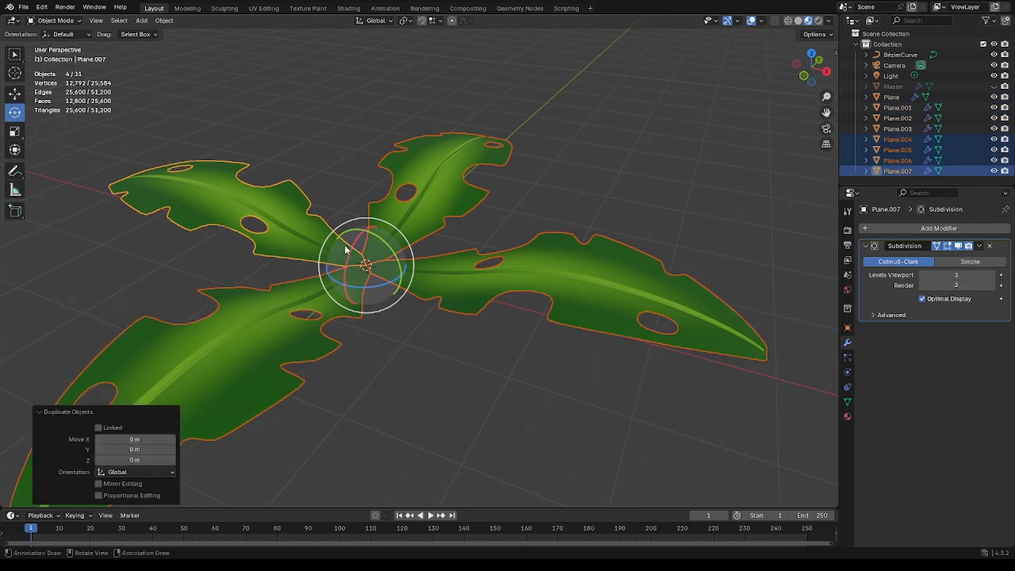
pyautogui.moveTo(336, 278)
pyautogui.mouseDown()
pyautogui.moveTo(357, 296)
pyautogui.moveTo(333, 284)
pyautogui.mouseUp()
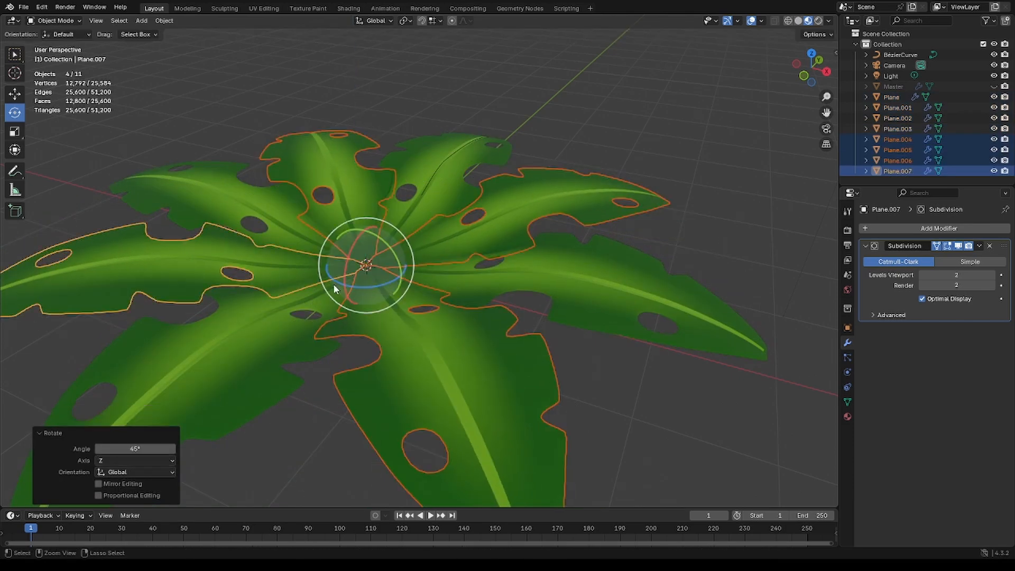
# - Move the four duplicated leaves up about 0.057 m along Z
pyautogui.hotkey('shift', 'space')
pyautogui.press('g')
pyautogui.moveTo(363, 233); pyautogui.dragTo(363, 229)
pyautogui.moveTo(274, 212); pyautogui.dragTo(344, 214, button='middle')
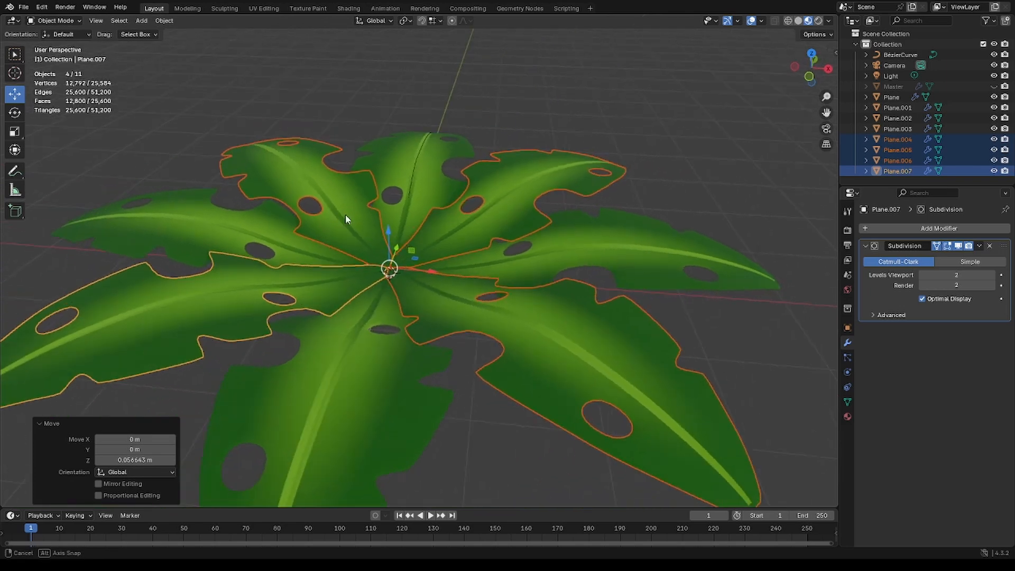
# - Scale the four upper leaves to 0.739 in X and Y, keeping Z at 1.000, and deselect them
pyautogui.scroll(-3, 344, 214)
pyautogui.click(15, 132)
pyautogui.moveTo(395, 257); pyautogui.dragTo(383, 272, button='middle')
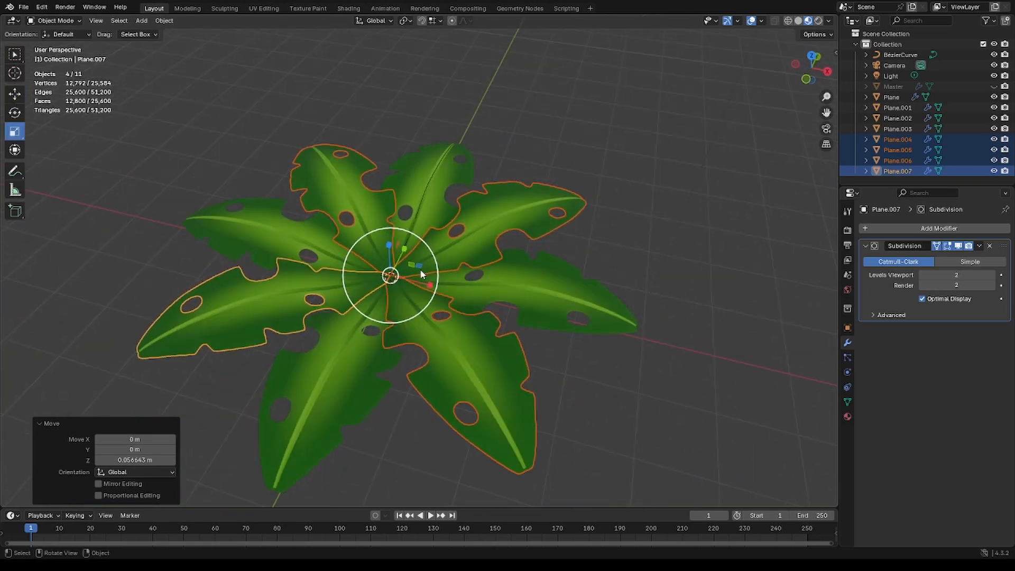
pyautogui.moveTo(420, 265); pyautogui.dragTo(409, 265)
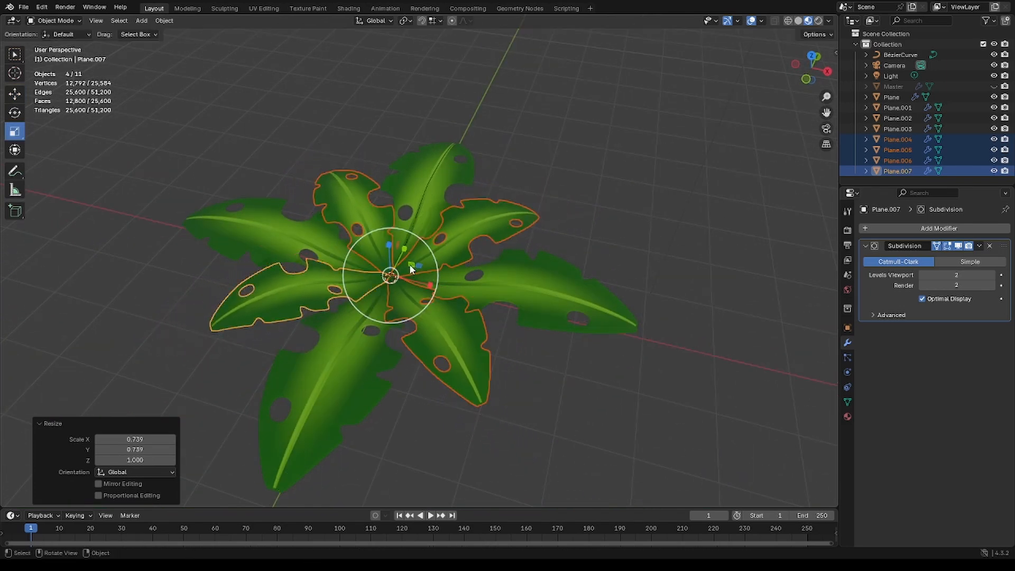
pyautogui.click(164, 289)
# - Hide the BézierCurve object in the viewport and look over the finished plant
pyautogui.moveTo(164, 285); pyautogui.dragTo(245, 277, button='middle')
pyautogui.scroll(-2, 301, 286)
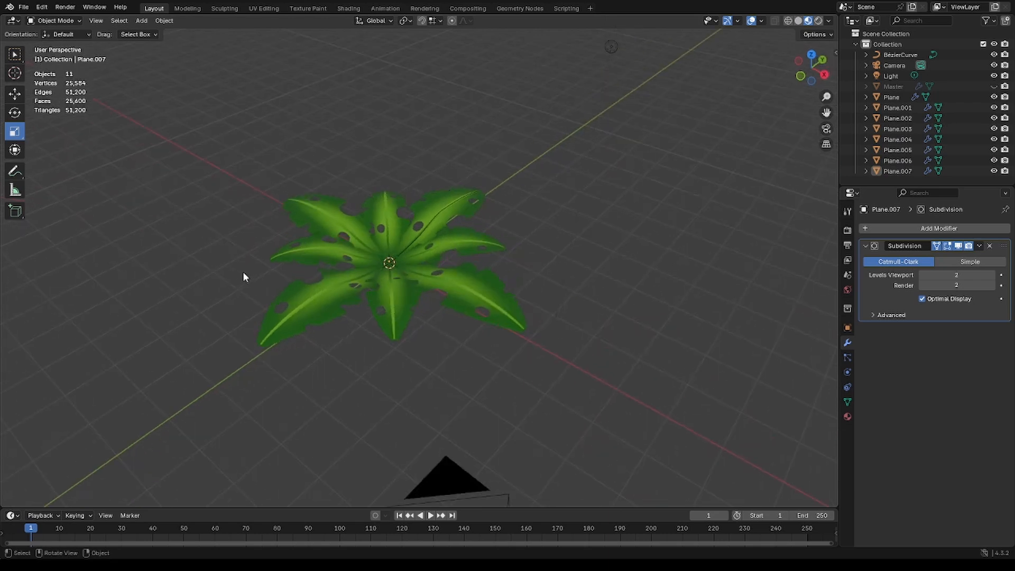
pyautogui.scroll(3, 246, 272)
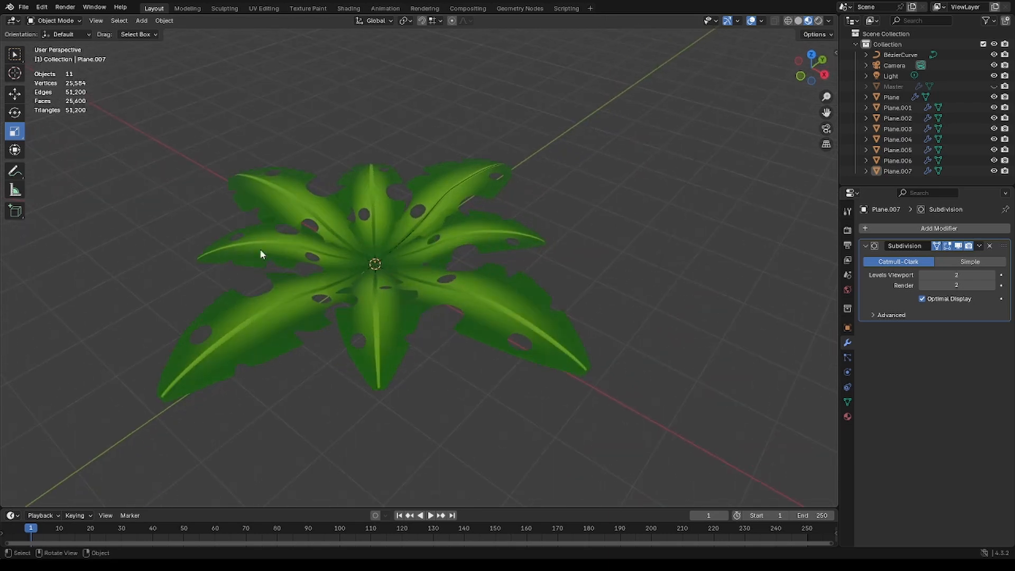
pyautogui.click(995, 55)
pyautogui.moveTo(529, 160); pyautogui.dragTo(516, 148, button='middle')
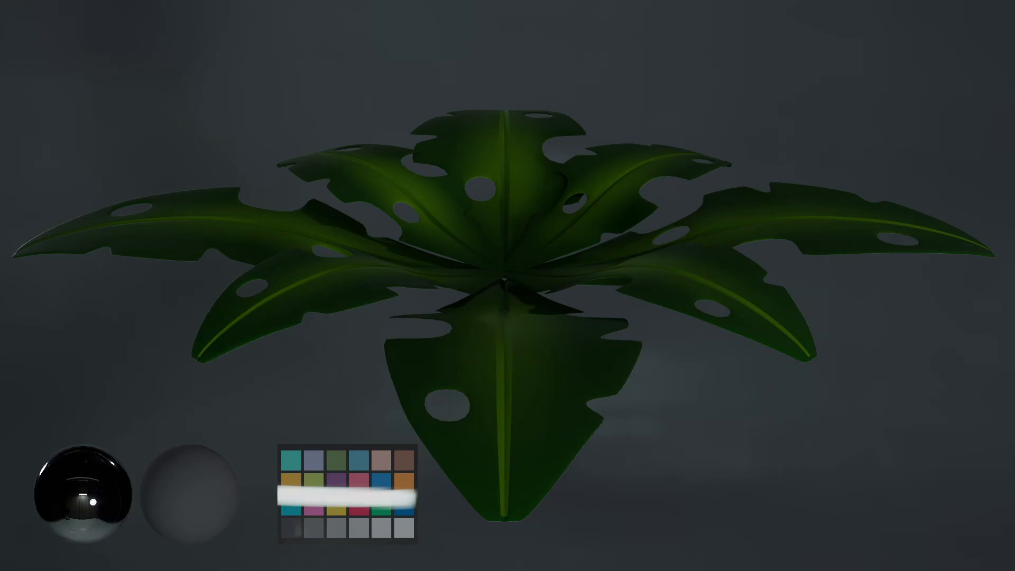